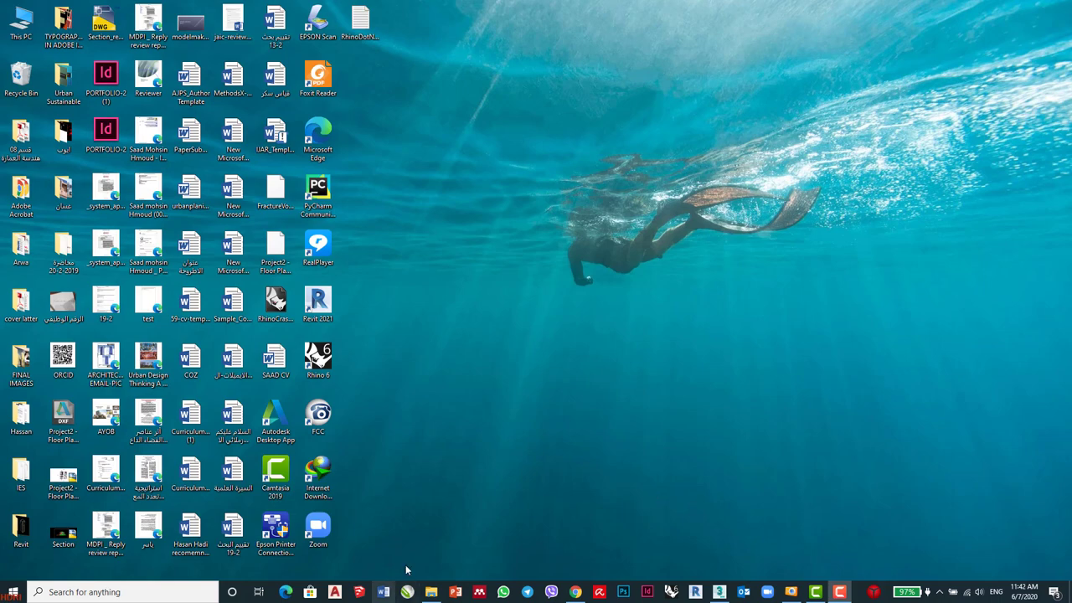
- Examine the wall and ceiling lighting effects in the interior reference images in the pic folder
click(431, 592)
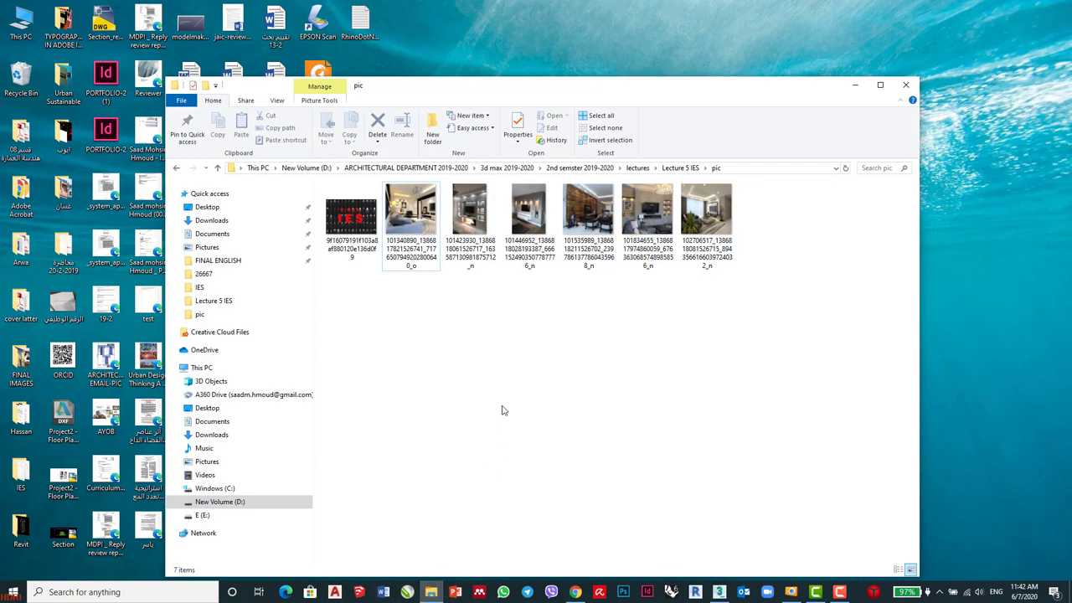
double_click(408, 213)
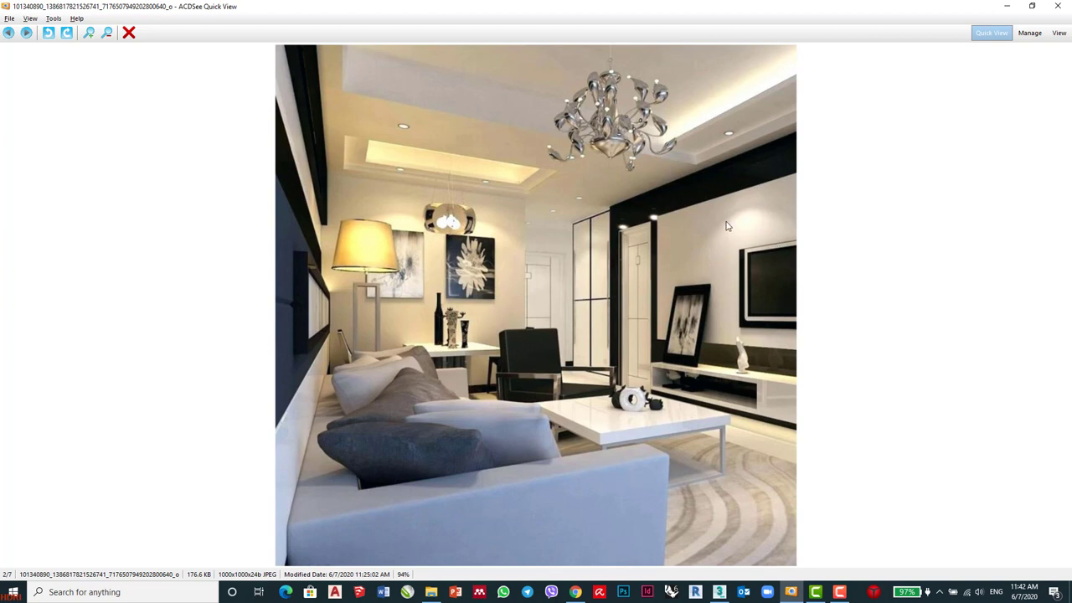
scroll(724, 234, down, 1)
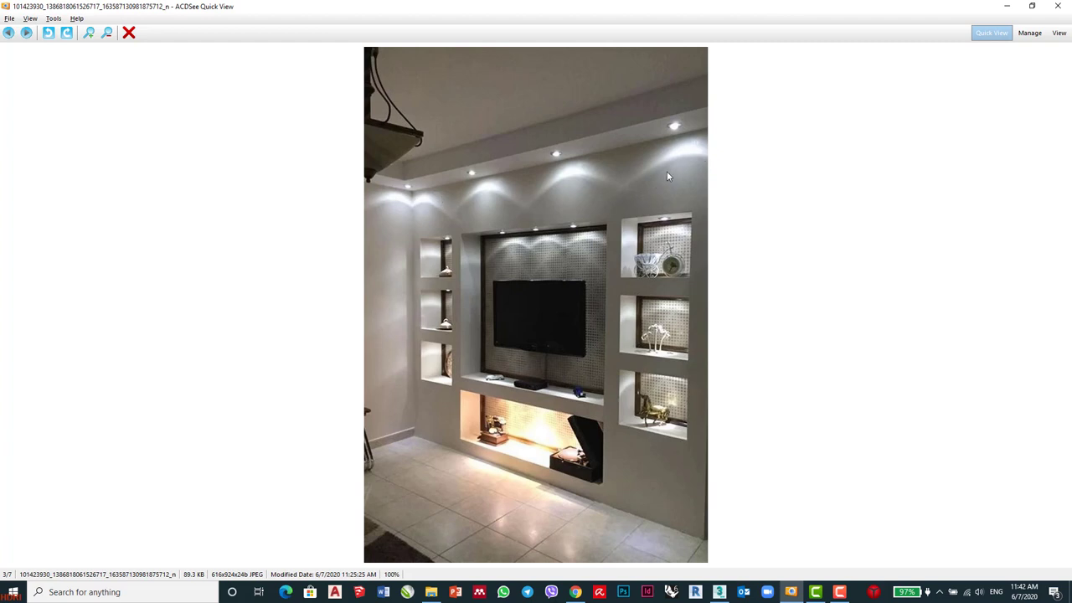
scroll(659, 176, down, 1)
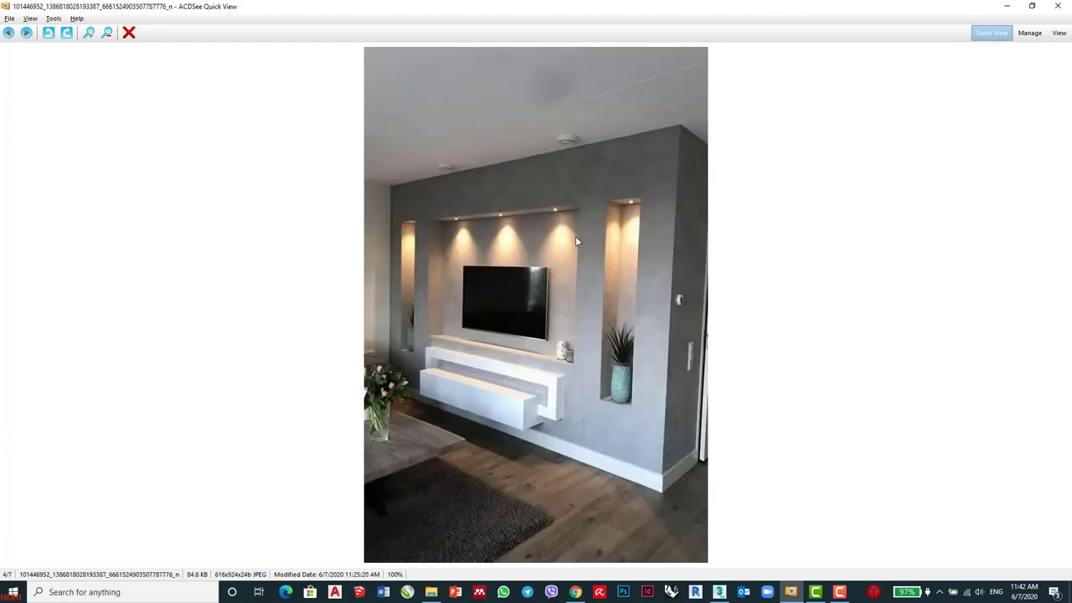
scroll(578, 221, up, 1)
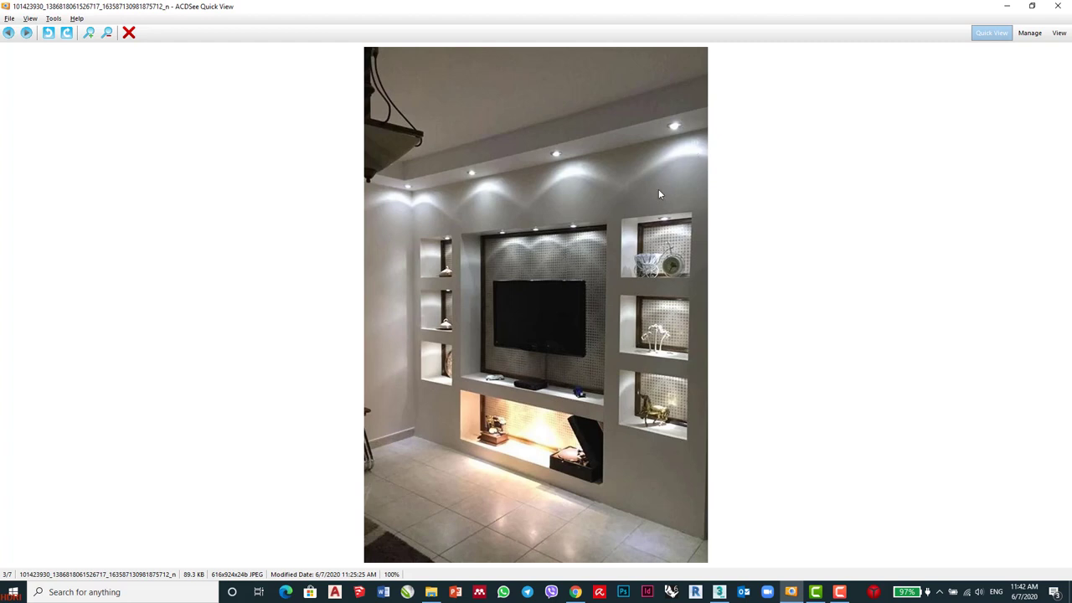
scroll(658, 194, down, 1)
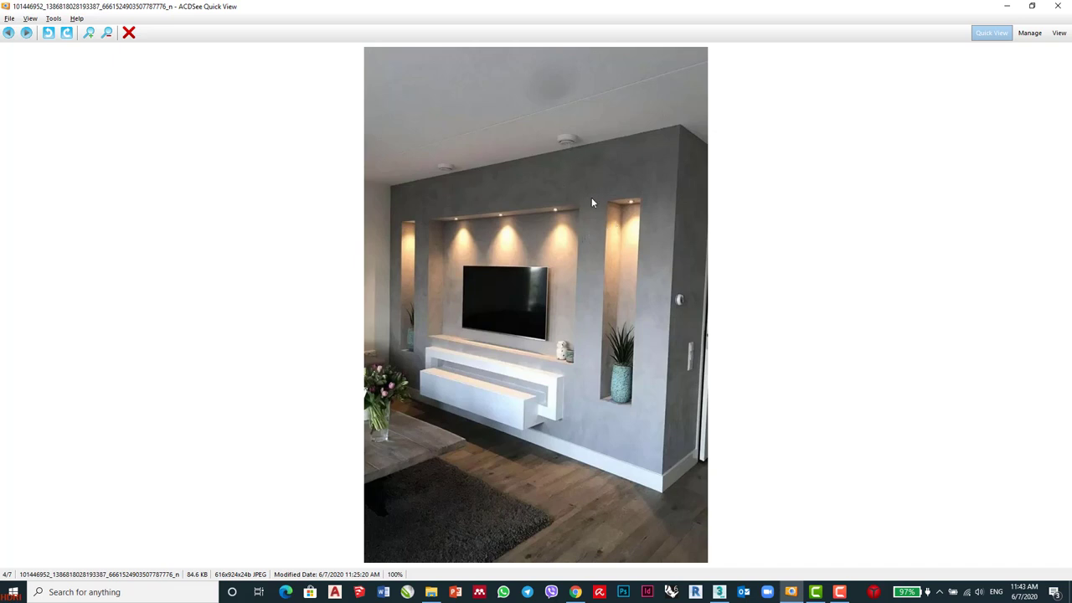
scroll(594, 204, down, 1)
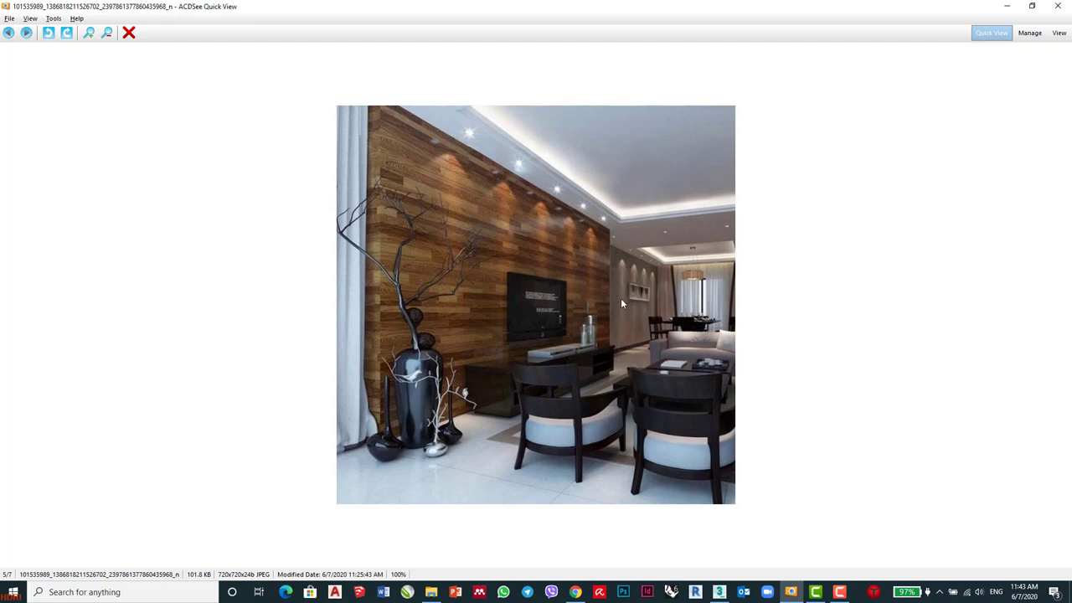
scroll(621, 293, down, 1)
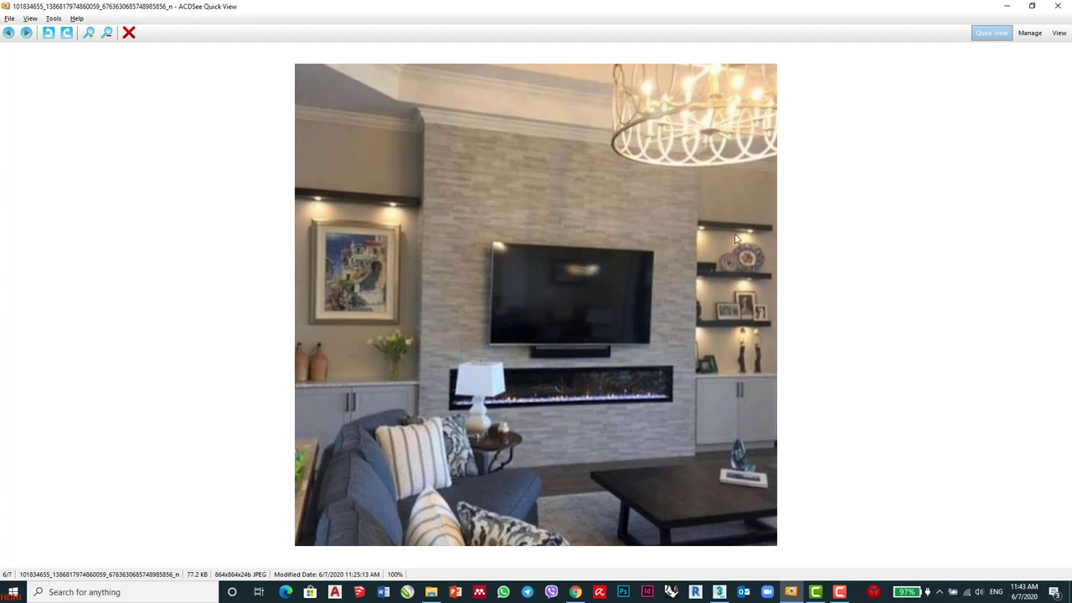
scroll(725, 242, down, 1)
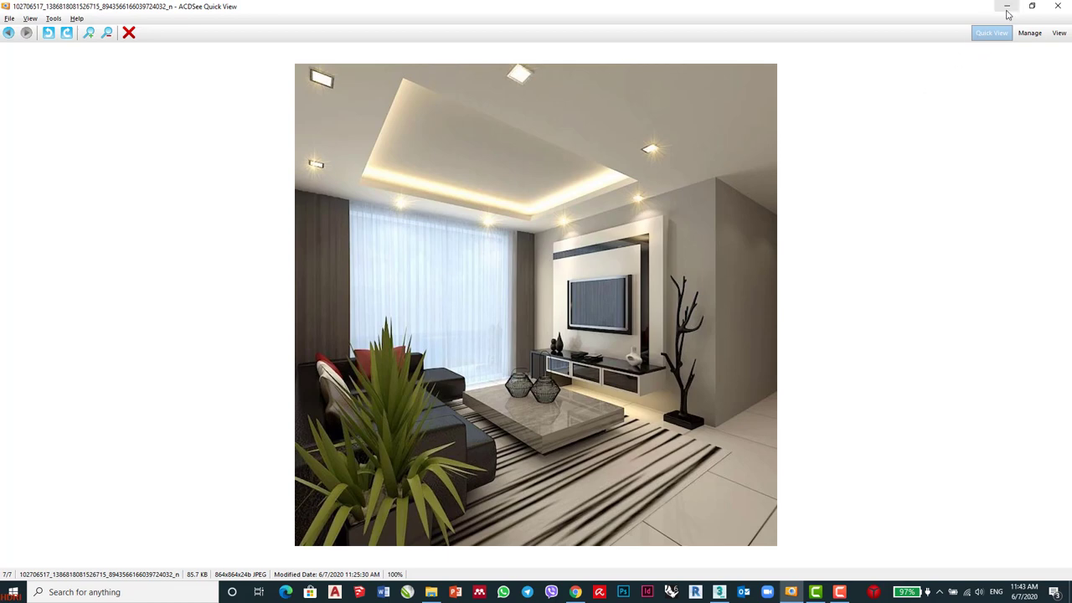
- Switch to 3ds Max, start a VRayIES light from the VRay light category and review its parameters
click(719, 591)
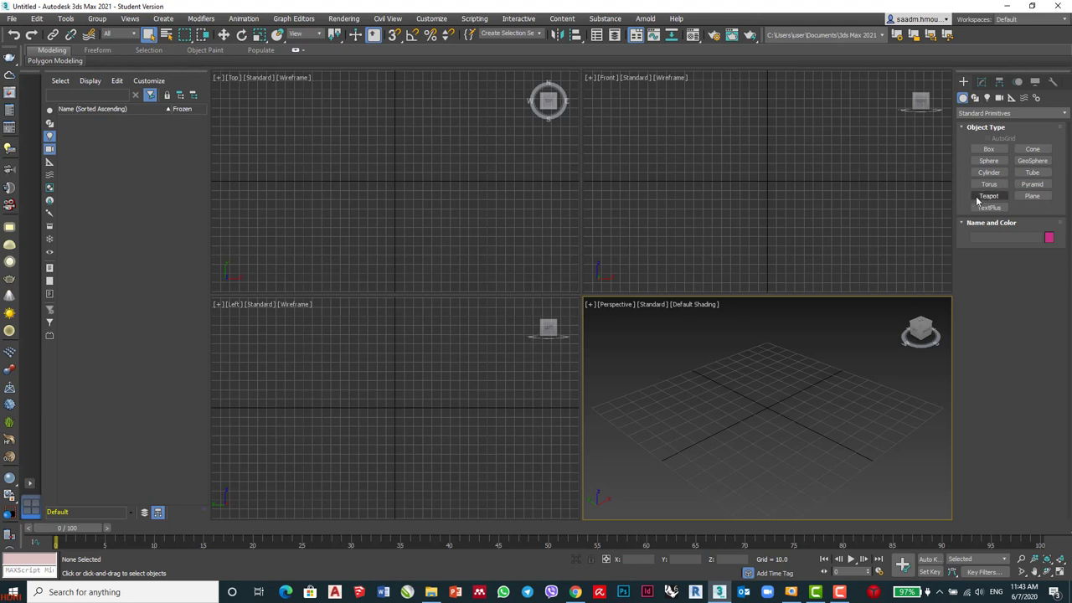
click(986, 98)
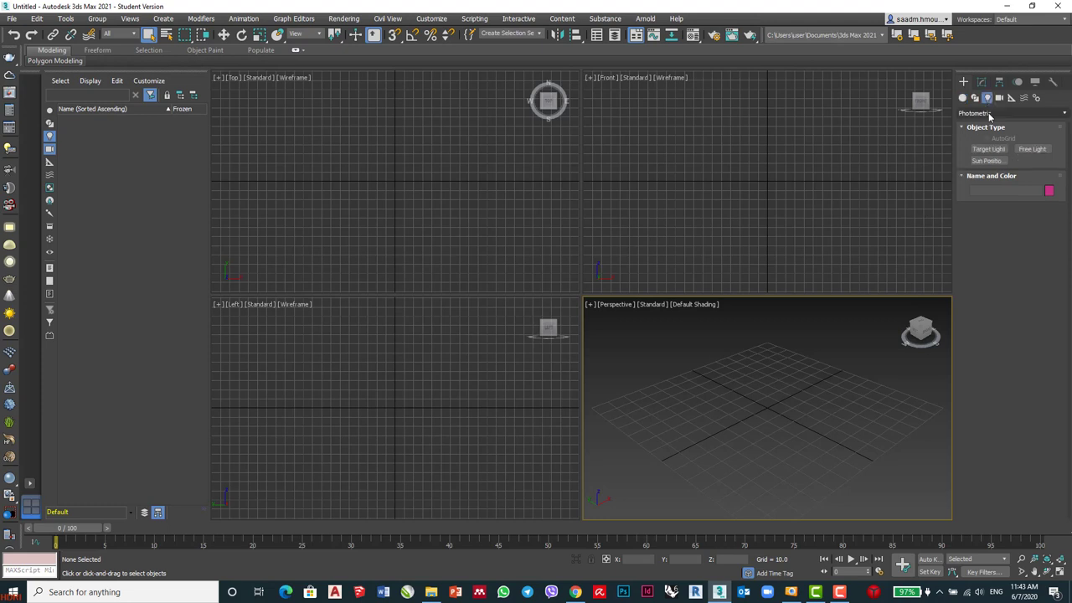
click(1012, 113)
click(988, 147)
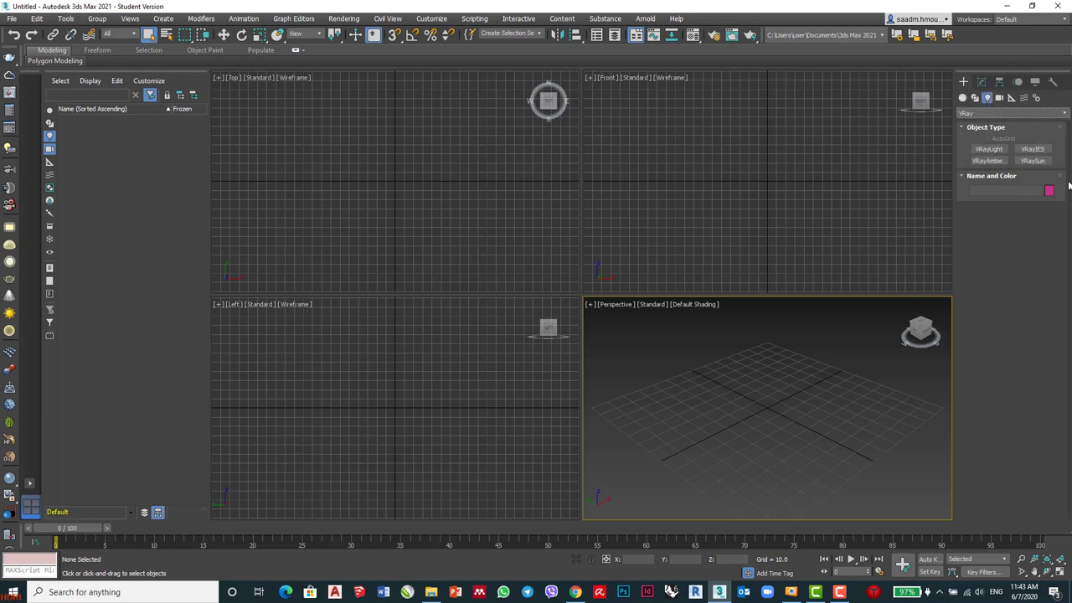
click(1034, 150)
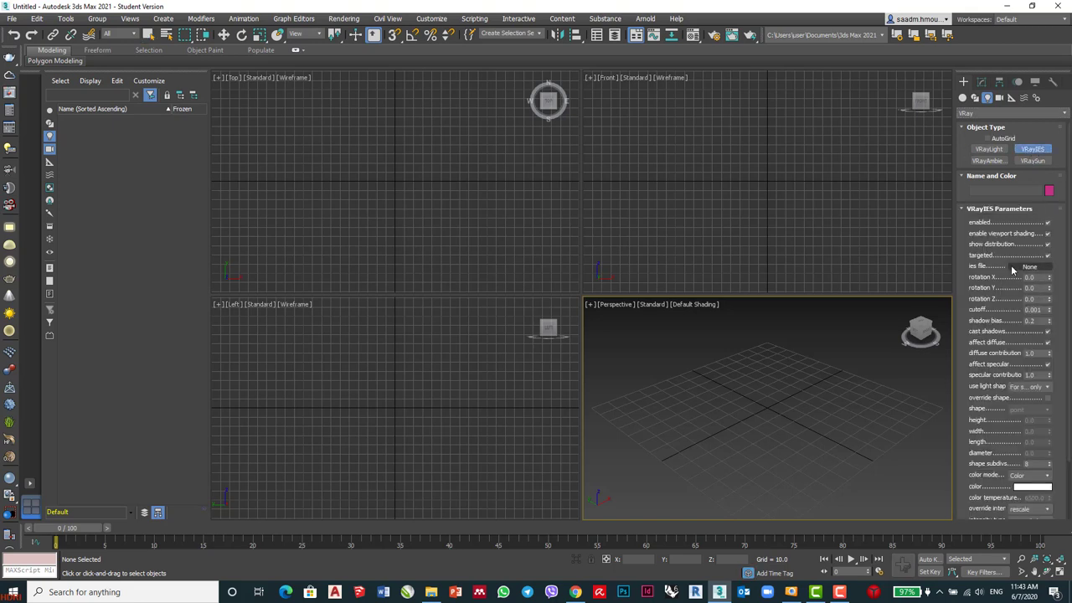
scroll(977, 414, down, 3)
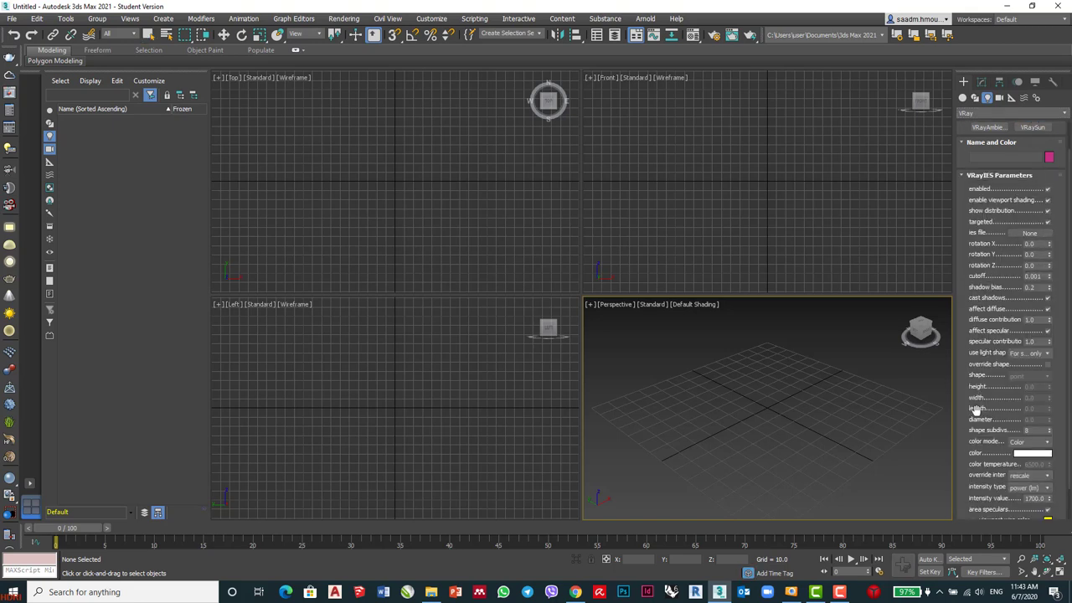
scroll(977, 413, up, 3)
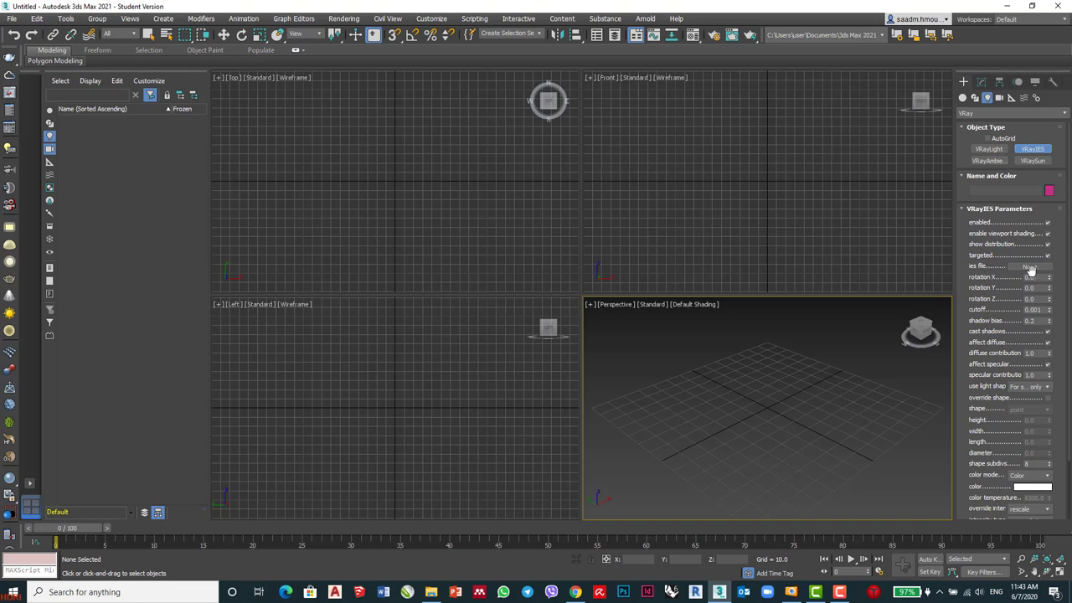
- Recheck the spotlights in the living room reference image and return to the VRayIES light's IES file setting
click(790, 592)
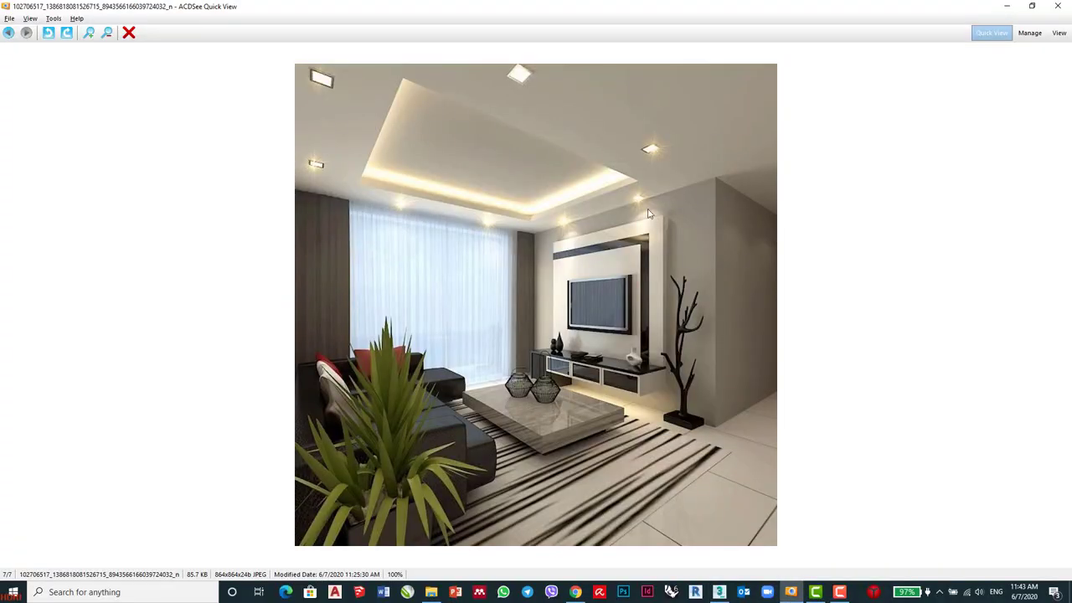
click(1007, 7)
click(1029, 267)
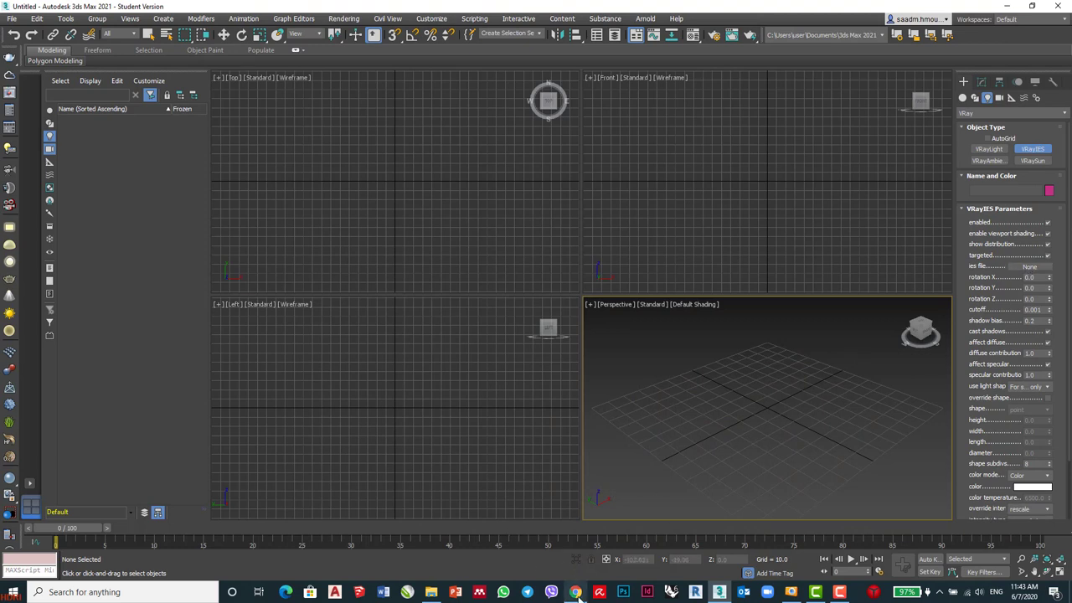
- Switch to Chrome, search Google for IESviewer and open the photometricviewer.com home page
mouse_move(576, 595)
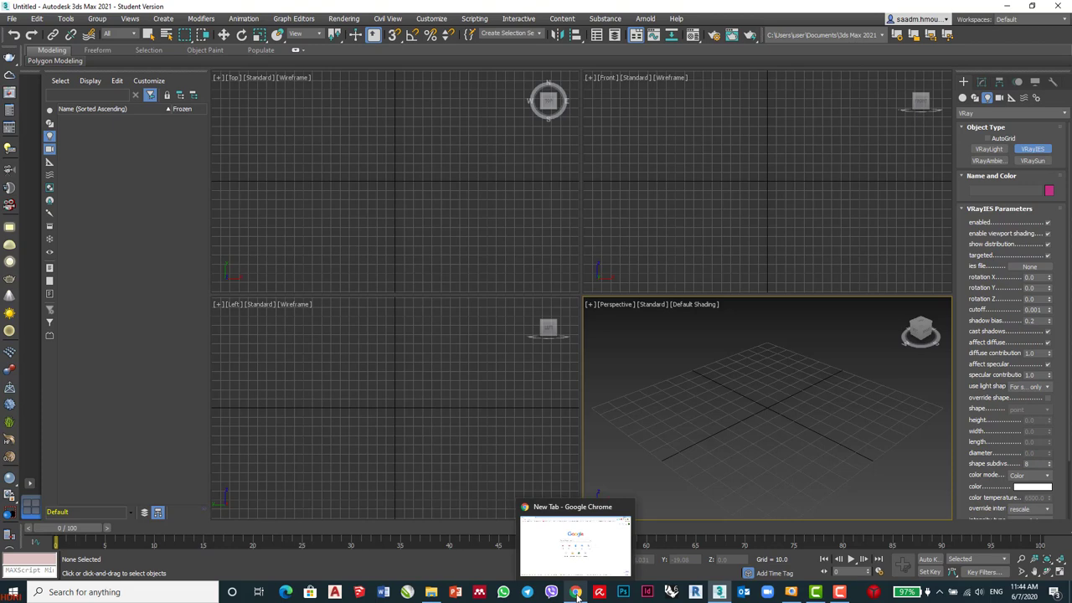
click(576, 595)
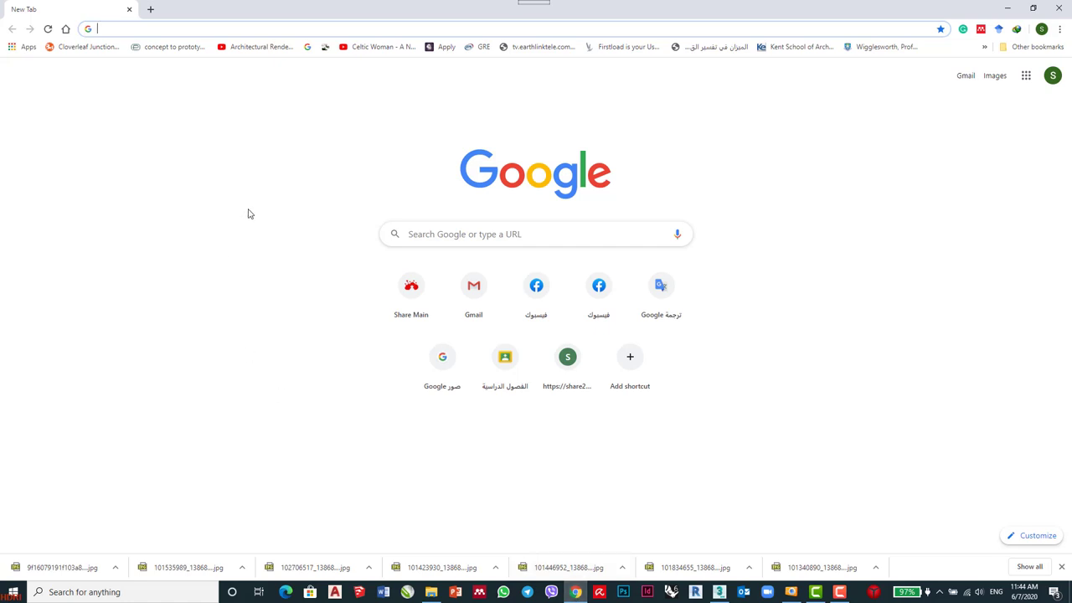
text(i)
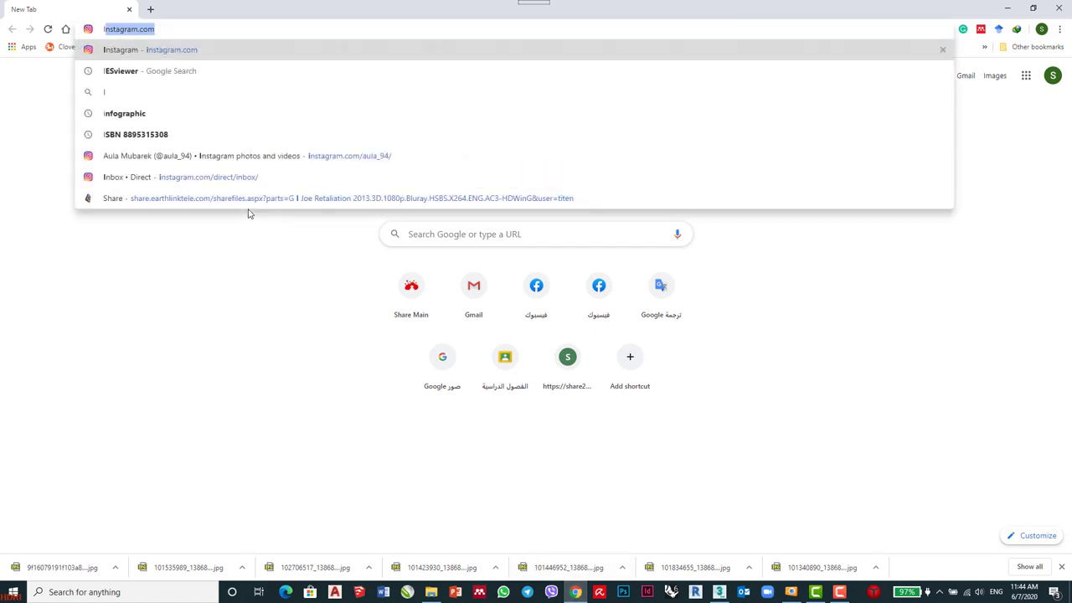
text(ES)
key(Return)
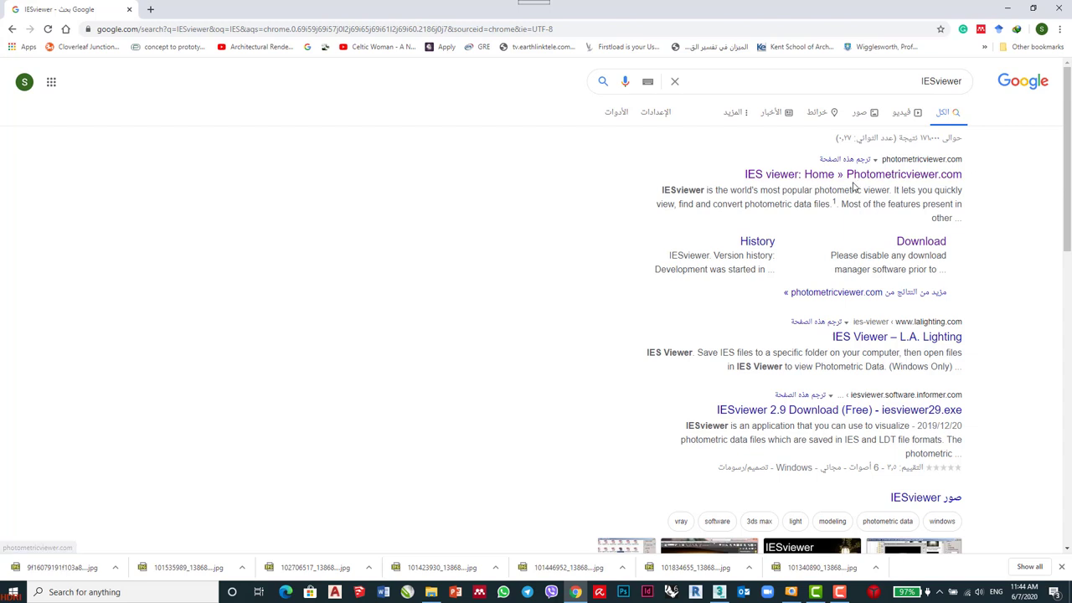
click(852, 179)
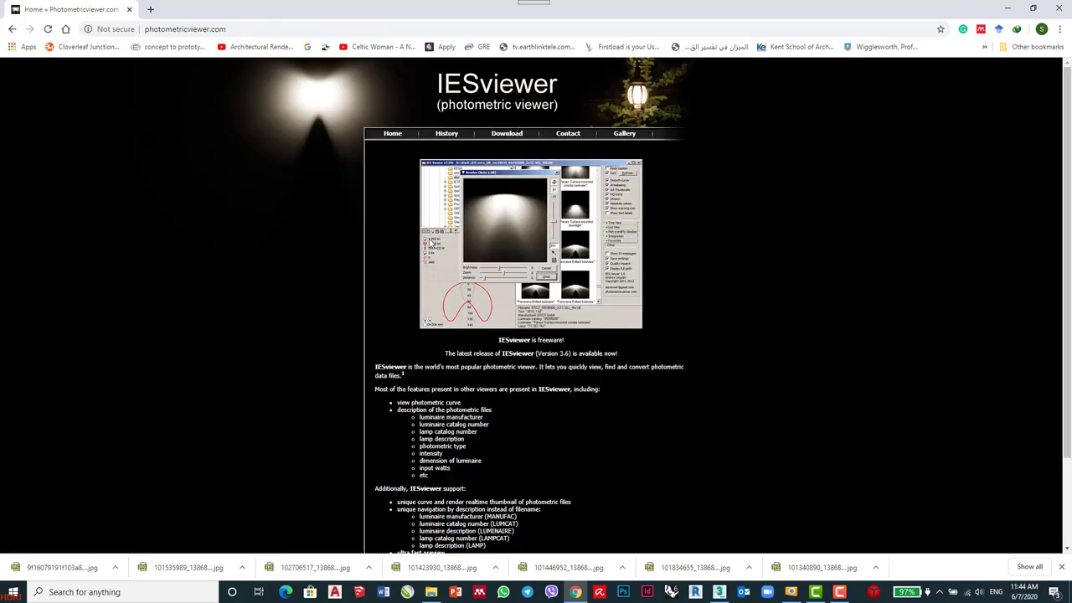
- Try to open the IESviewer website's download page, return to its home page and leave the browser
scroll(670, 168, down, 1)
scroll(502, 143, up, 1)
click(509, 135)
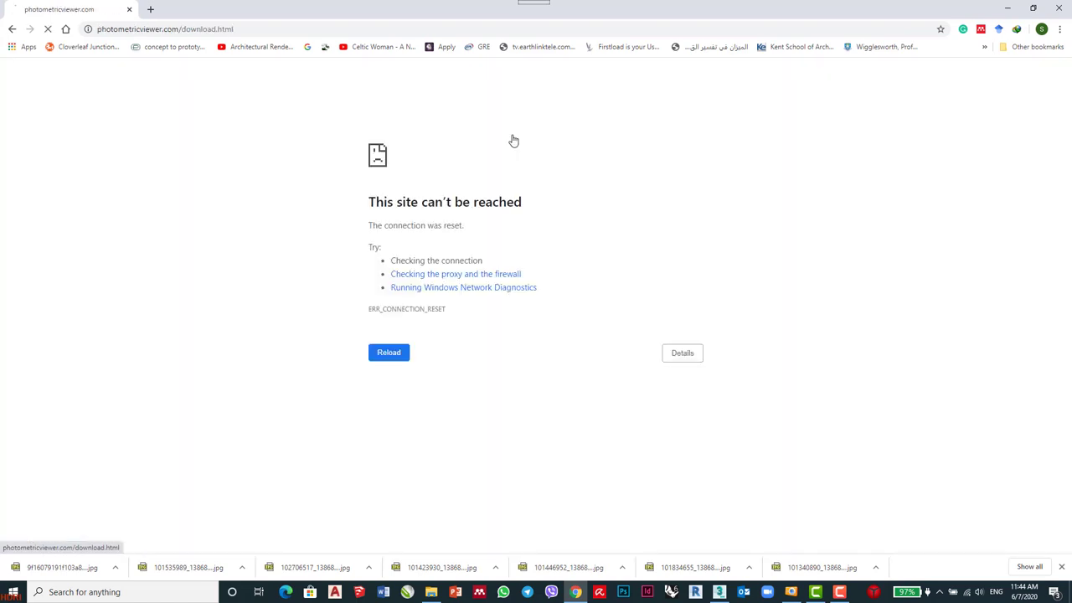
click(15, 31)
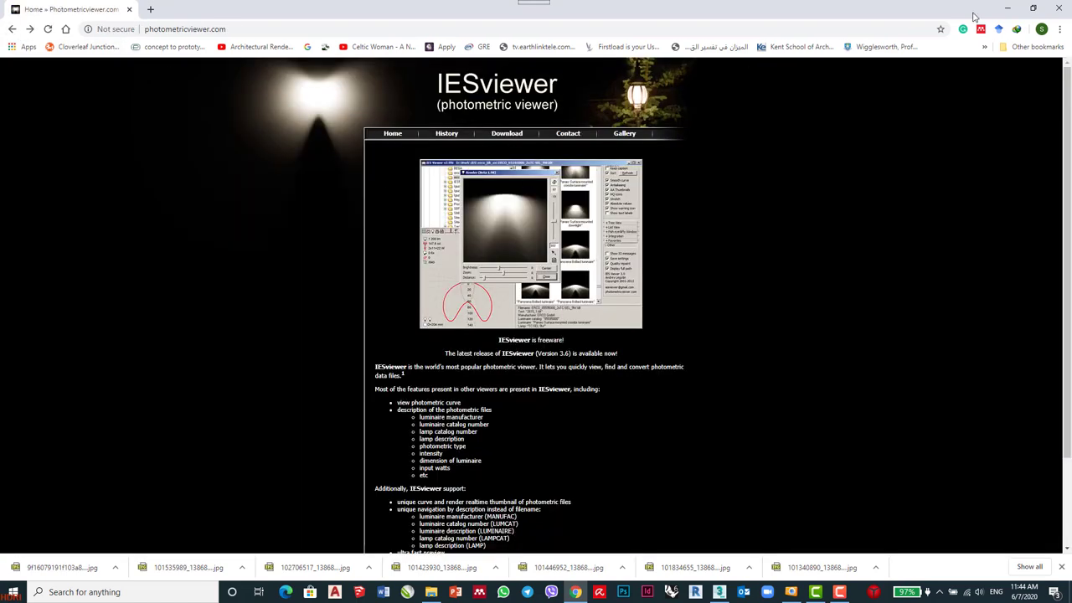
click(1007, 8)
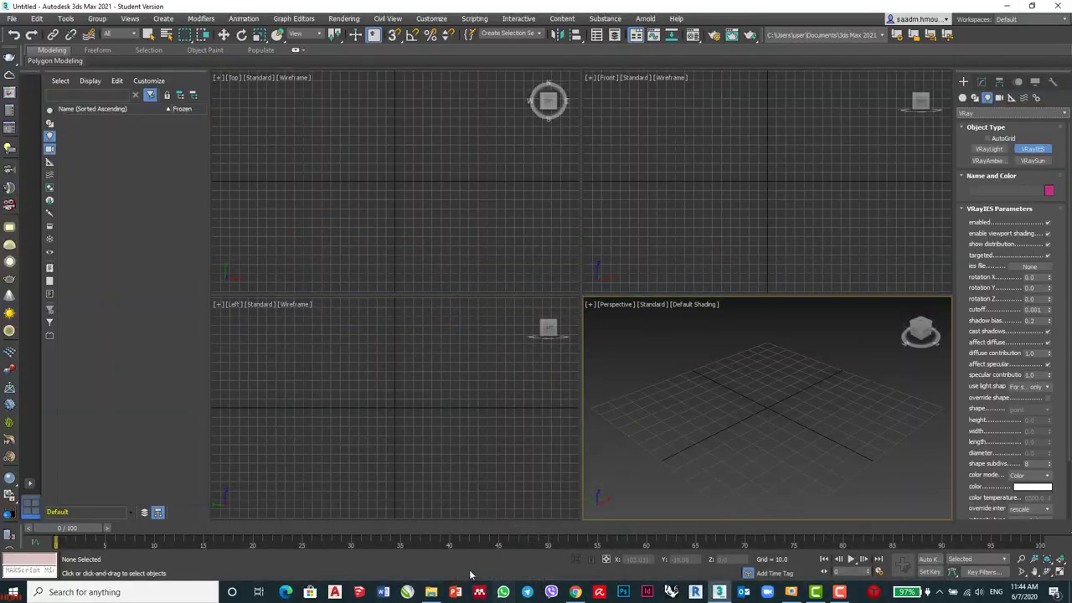
- Launch the IESviewer330 application from the IESviewer330 folder inside Lecture 5 IES
click(430, 592)
key(alt+Up)
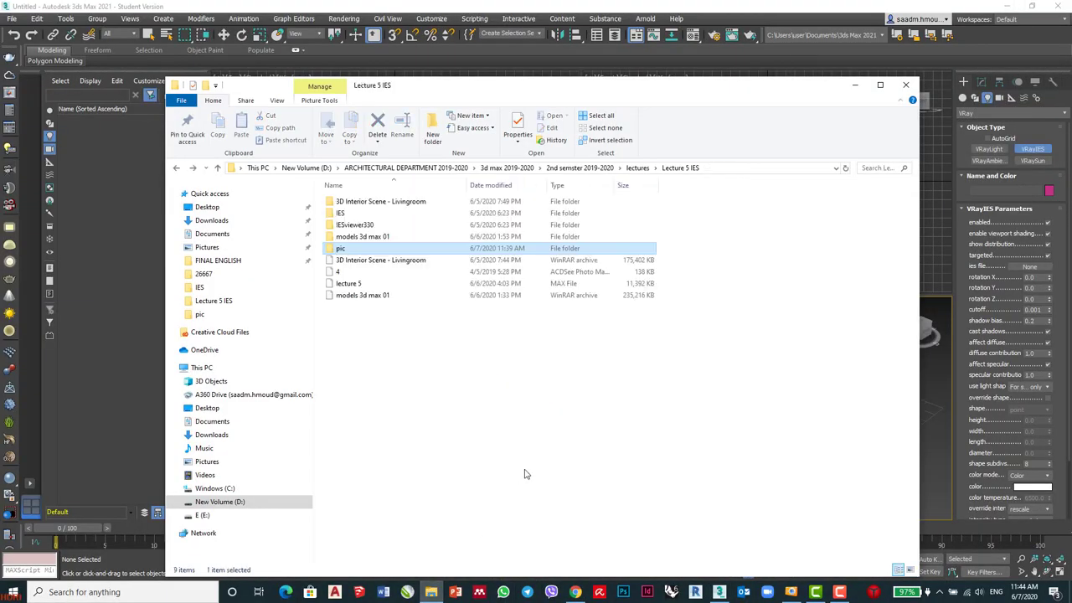
double_click(358, 226)
click(353, 214)
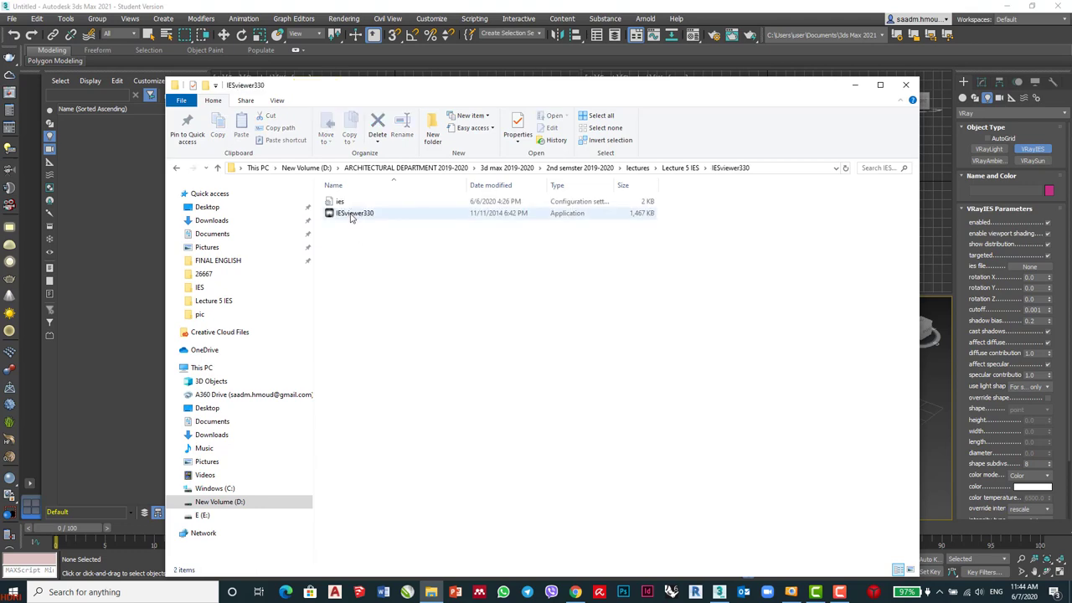
double_click(352, 214)
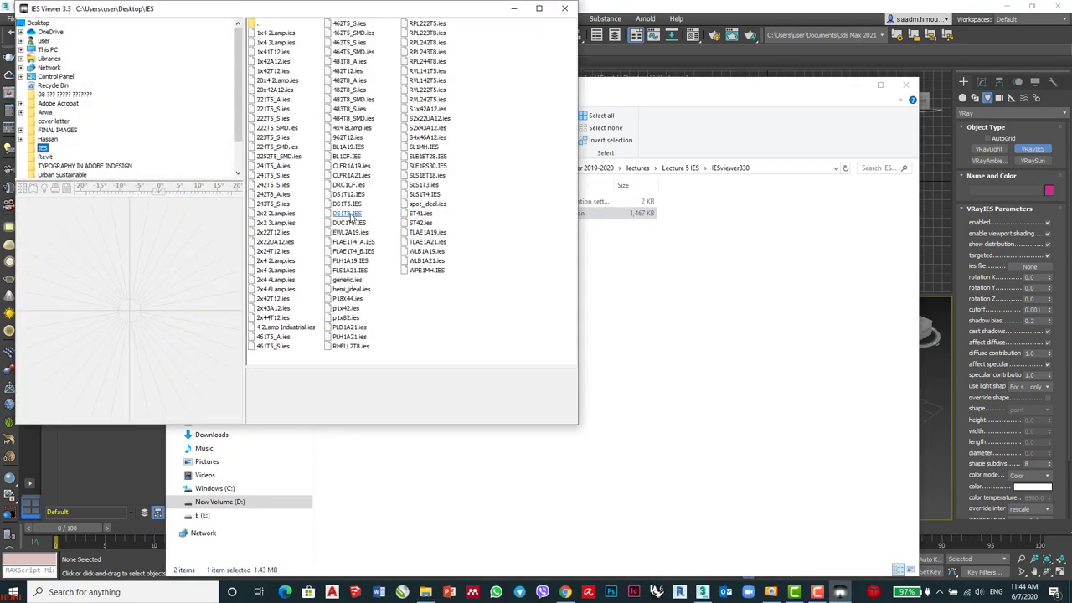
- Browse the IES light files in the IES folder of Lecture 5 IES and put the file window away
click(739, 275)
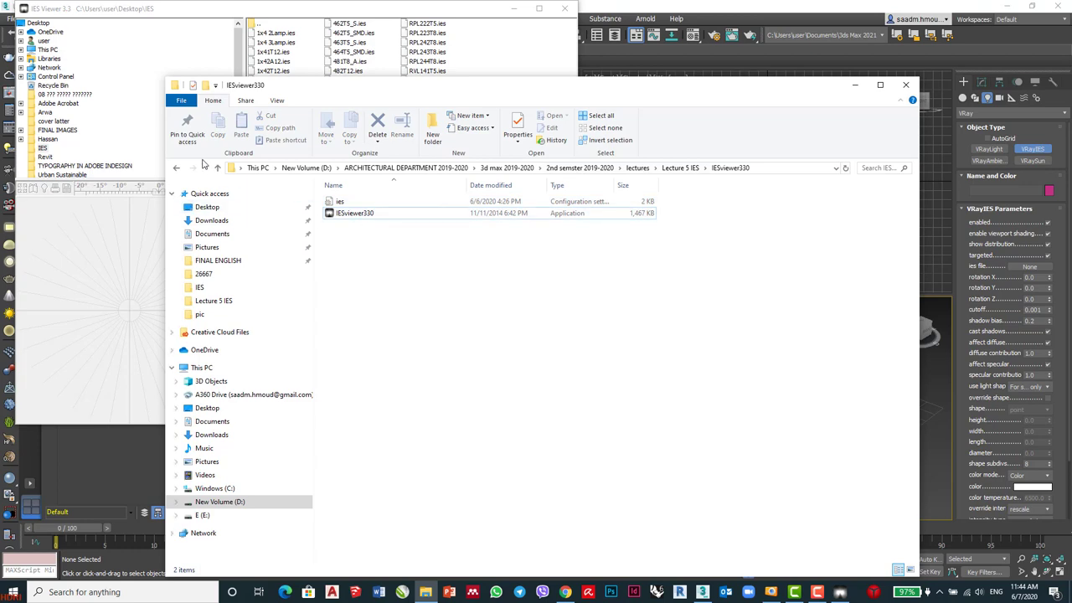
click(176, 169)
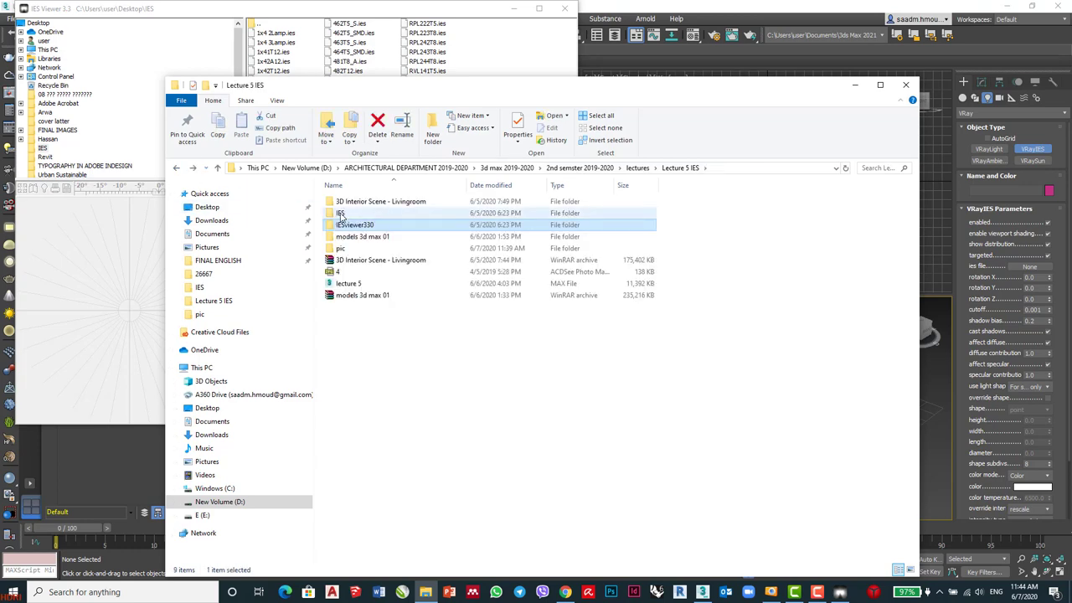
click(344, 214)
double_click(343, 216)
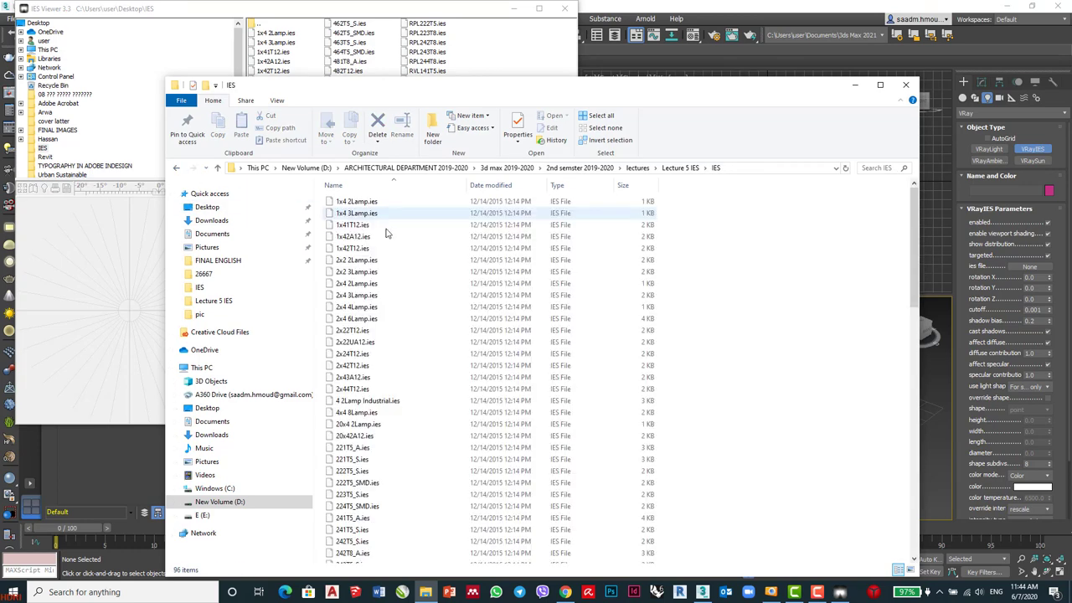
scroll(373, 348, down, 8)
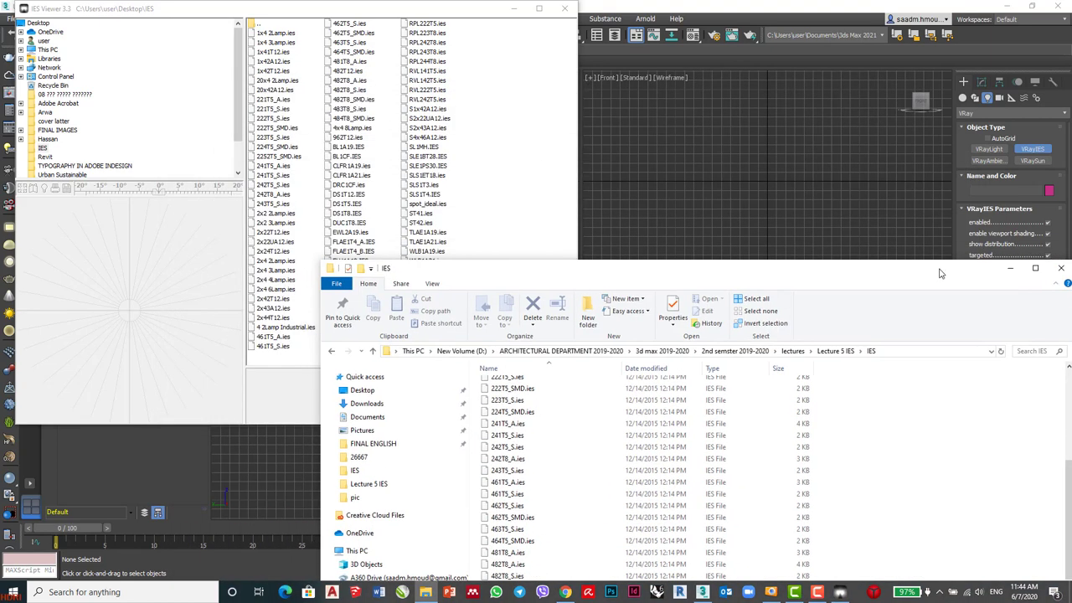
click(1010, 268)
- Compare the photometric curves of several IES files in IES Viewer, including 1x4 2Lamp, DRC1CF, SLS1ET18 and TLAE1A19
drag(459, 16, 559, 107)
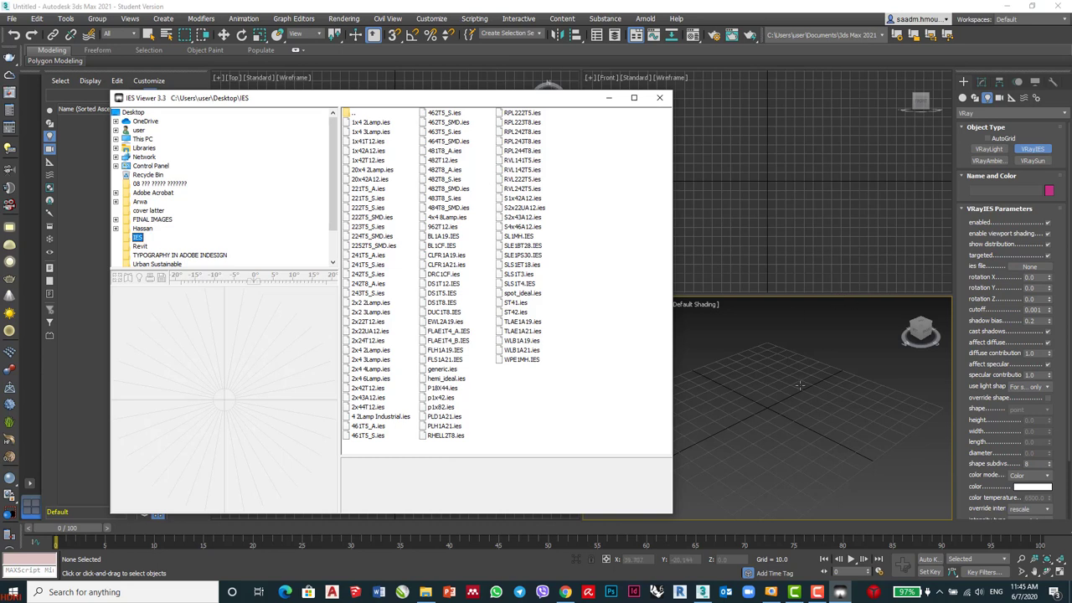
click(371, 123)
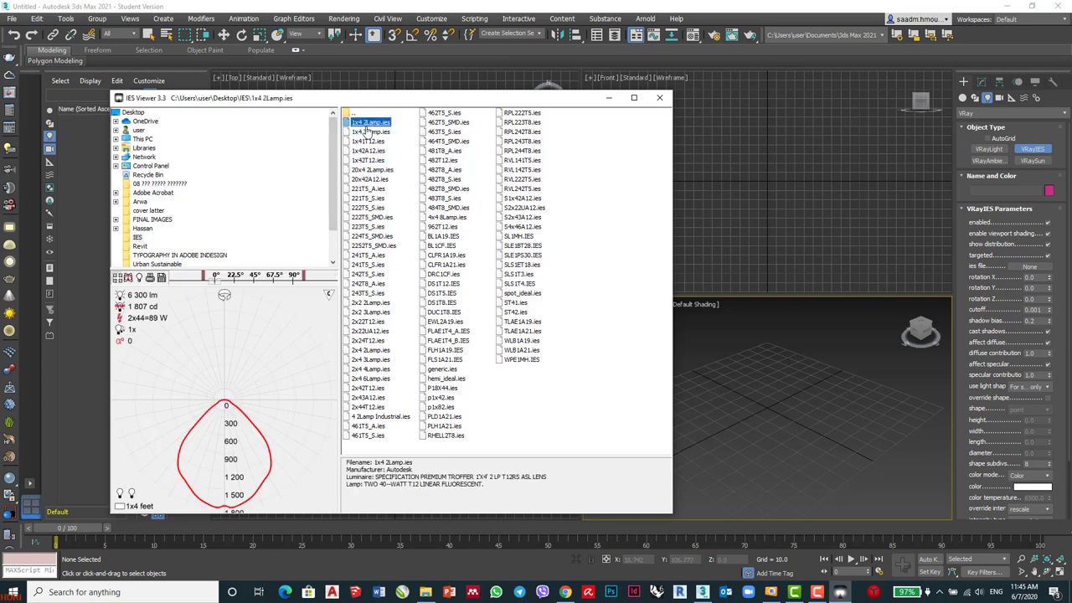
click(371, 179)
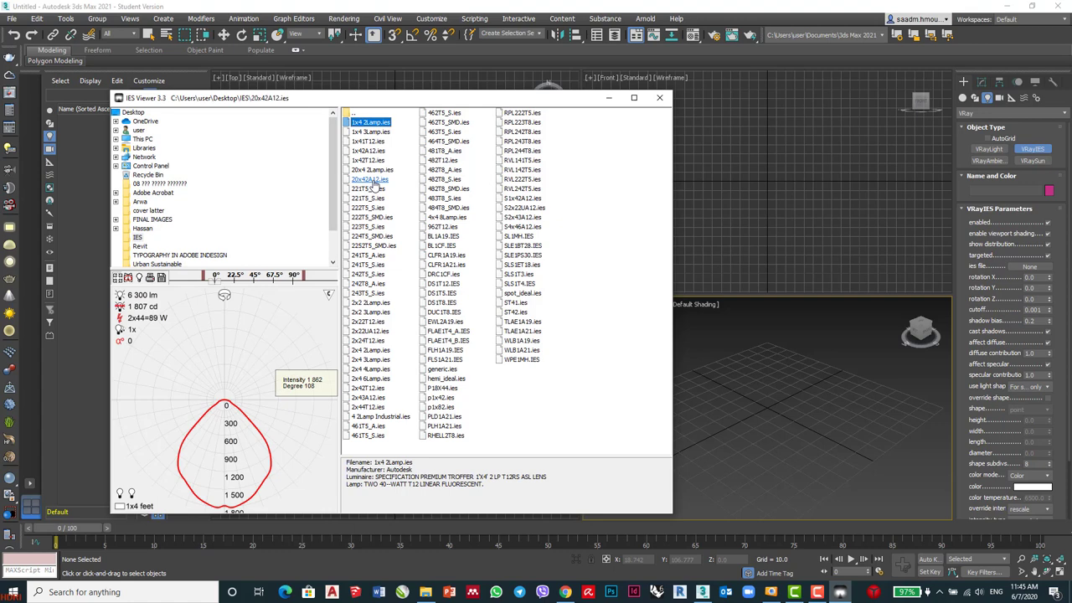
click(370, 311)
click(431, 275)
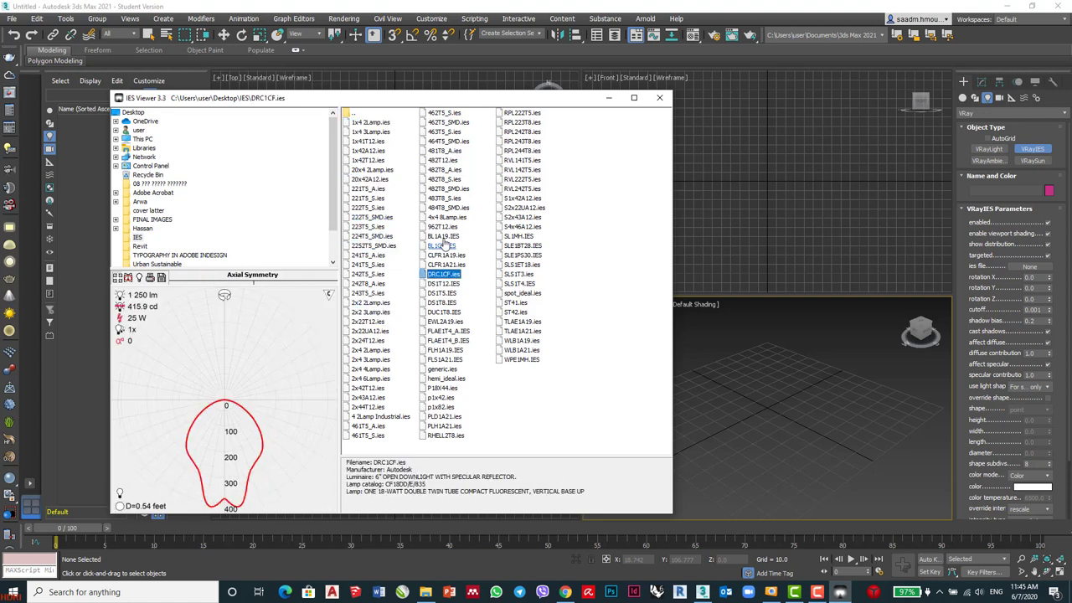
click(443, 236)
click(513, 218)
click(496, 265)
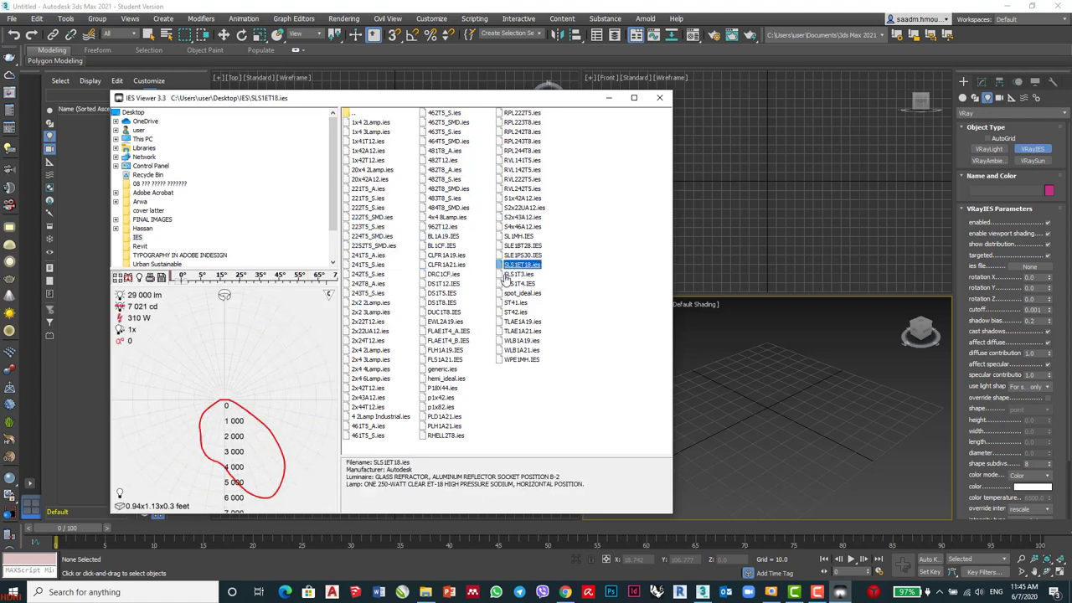
click(500, 302)
click(499, 313)
click(499, 323)
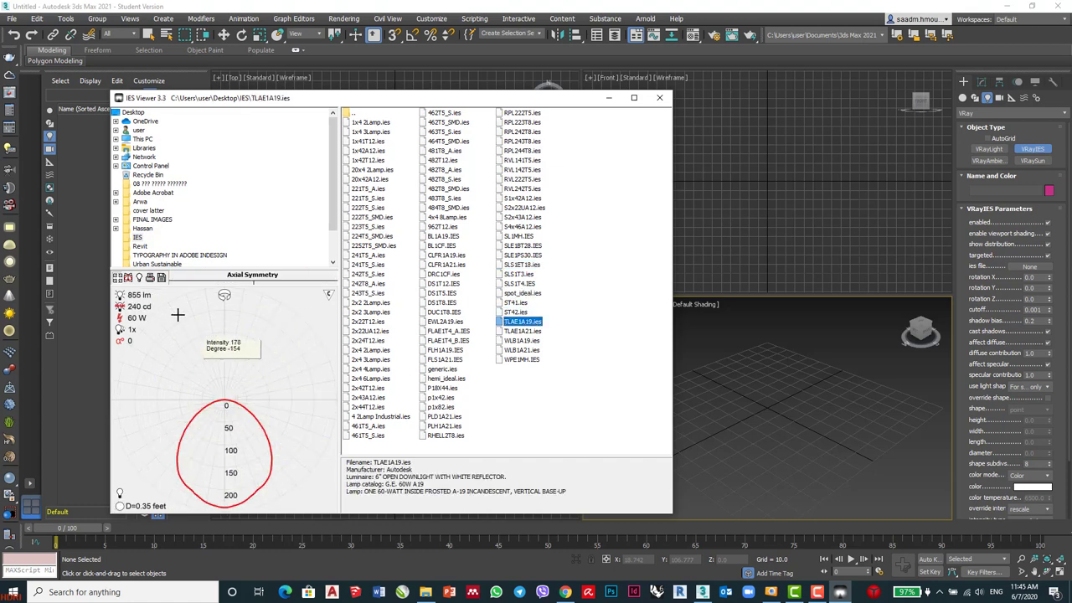
- Open the render preview for TLAE1A19.ies and place its window beside the file list
click(139, 277)
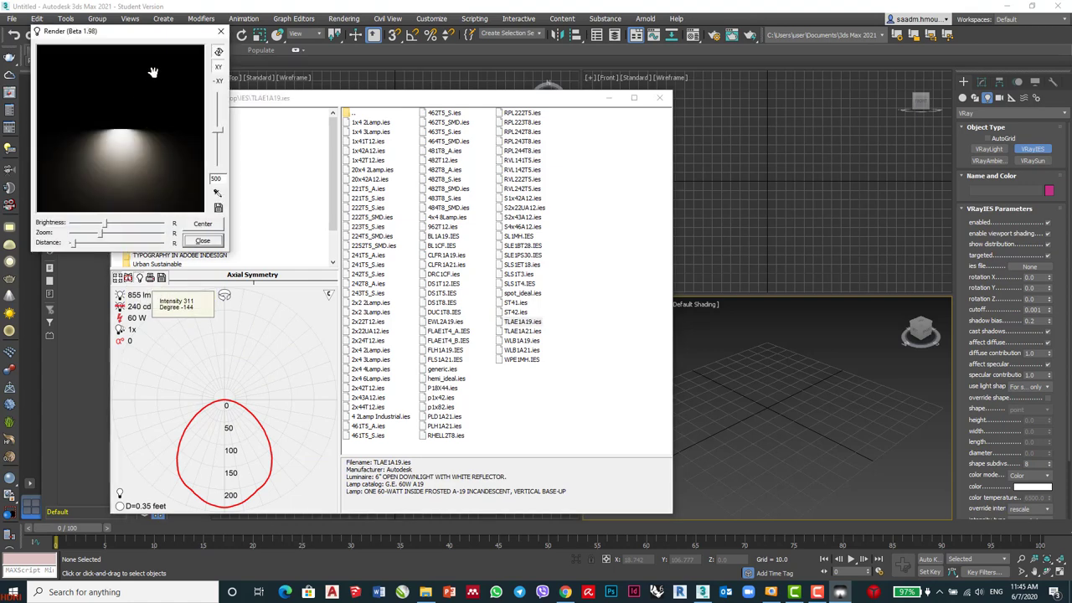
drag(145, 42, 145, 55)
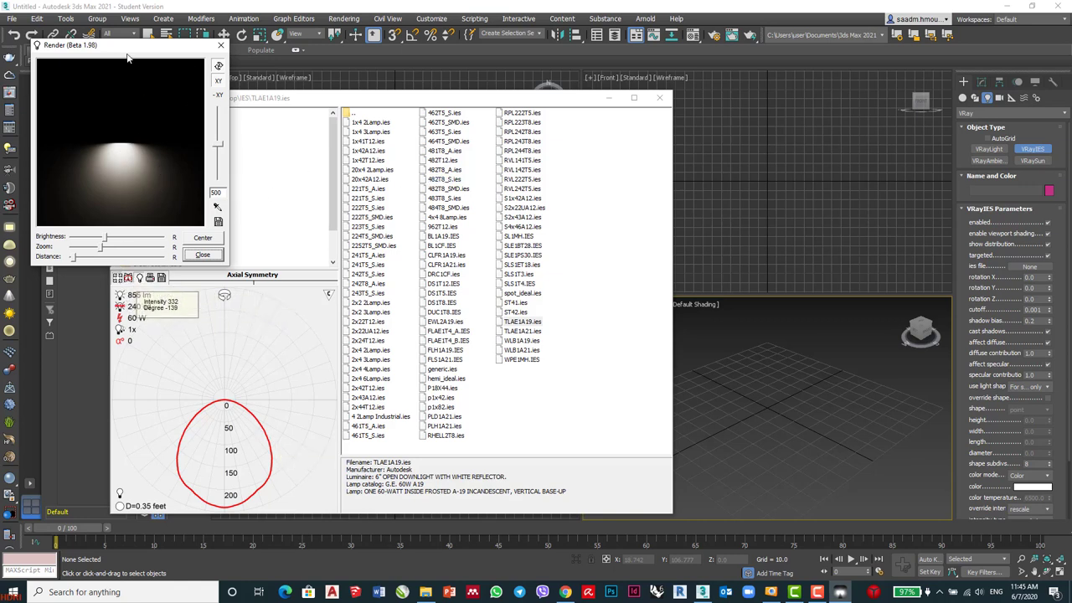
drag(123, 49, 133, 58)
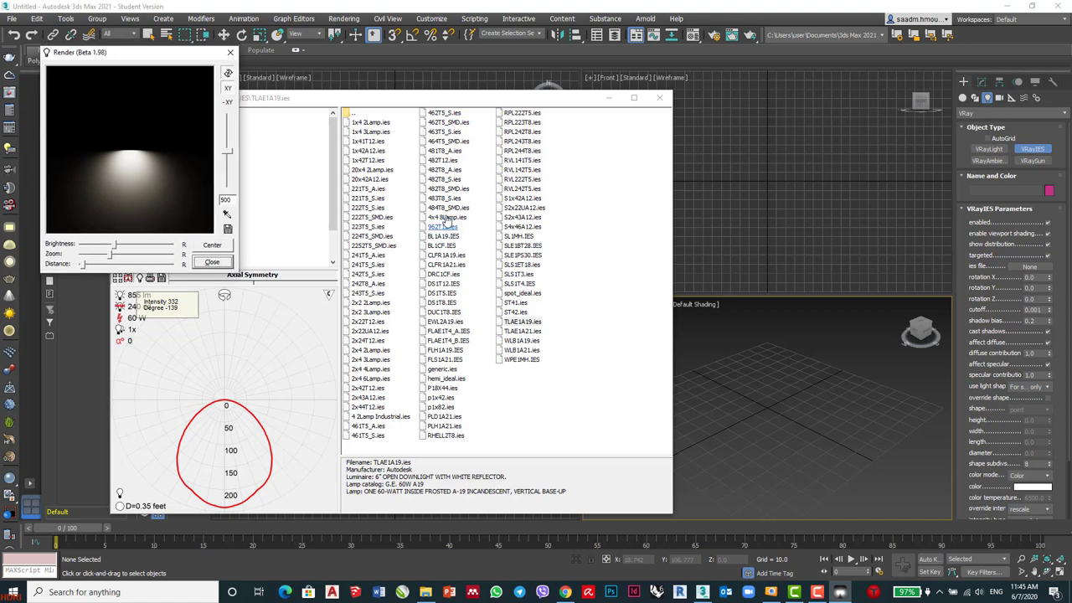
- Compare the rendered light of IES files such as 482T8_A, S2x22UA12, ST41 and TLAE1A21
click(444, 191)
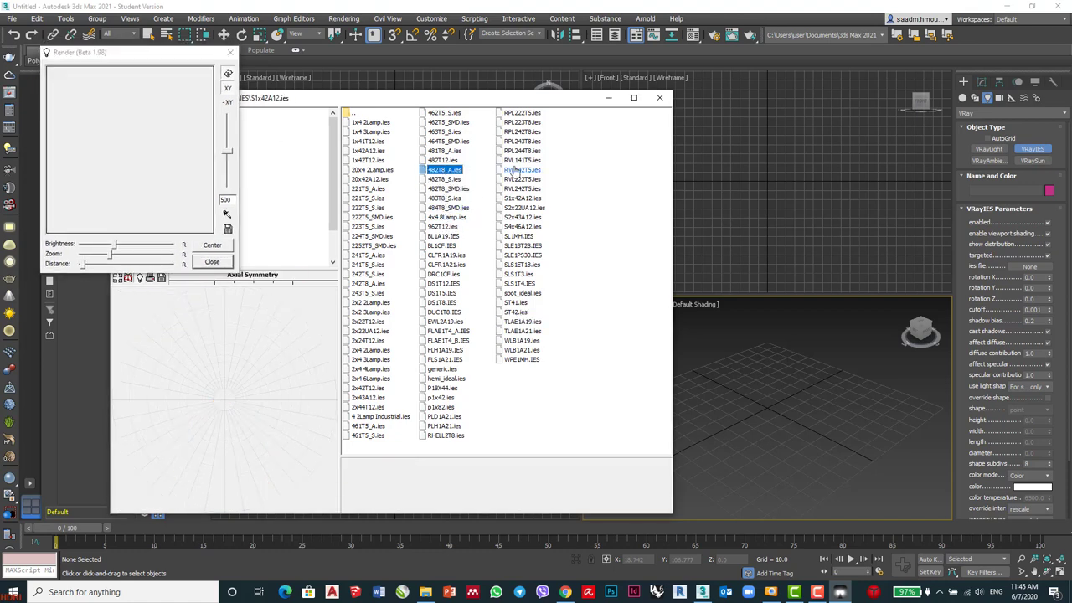
click(520, 152)
key(Down)
key(Down)
key(Down)
key(Down)
key(Down)
key(Down)
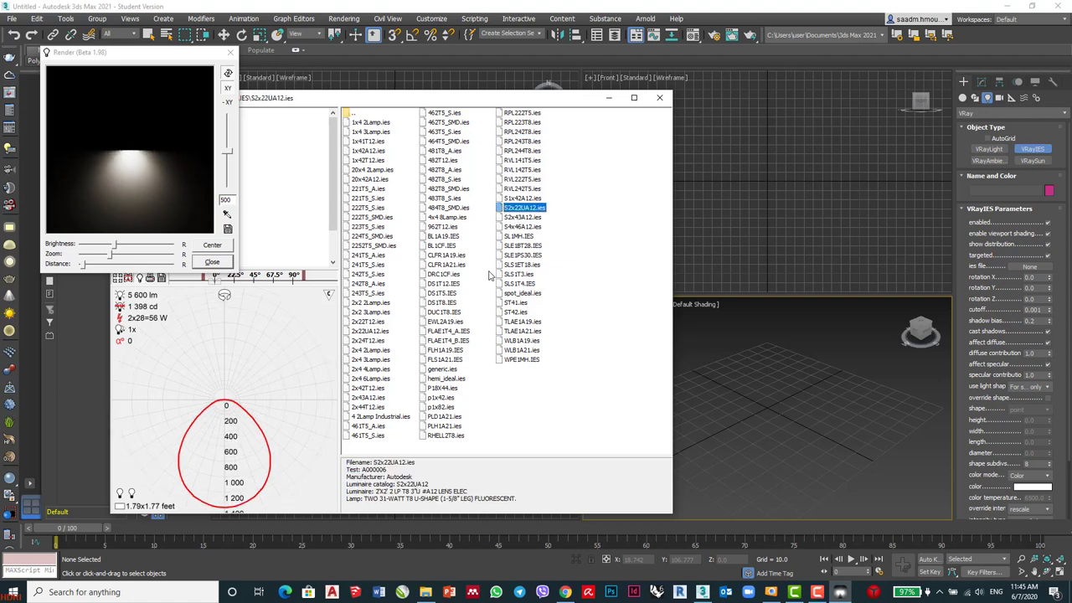
click(527, 246)
click(515, 302)
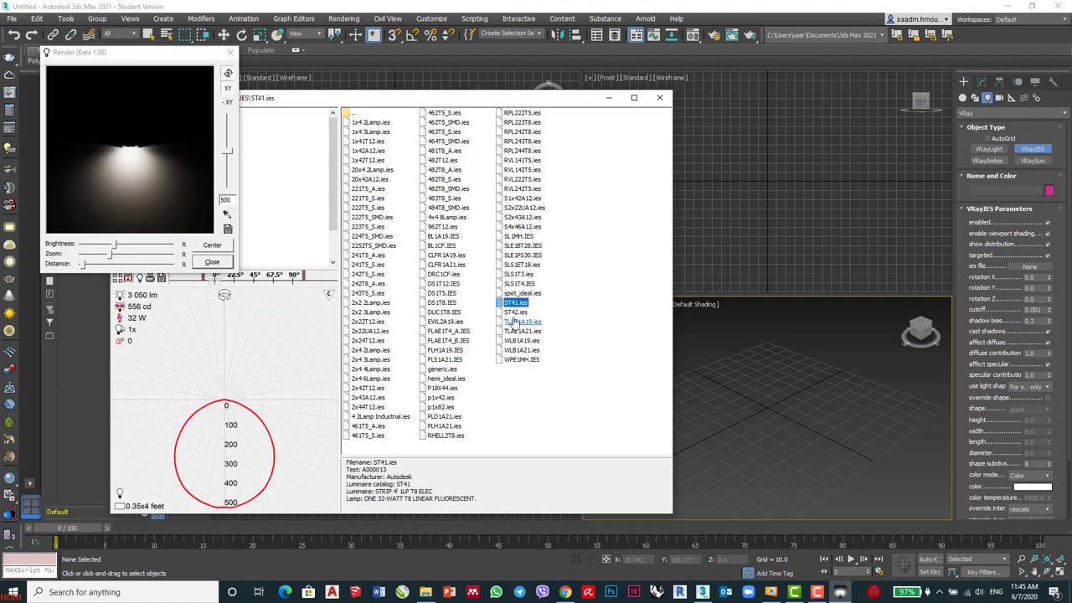
click(519, 274)
click(519, 292)
click(515, 302)
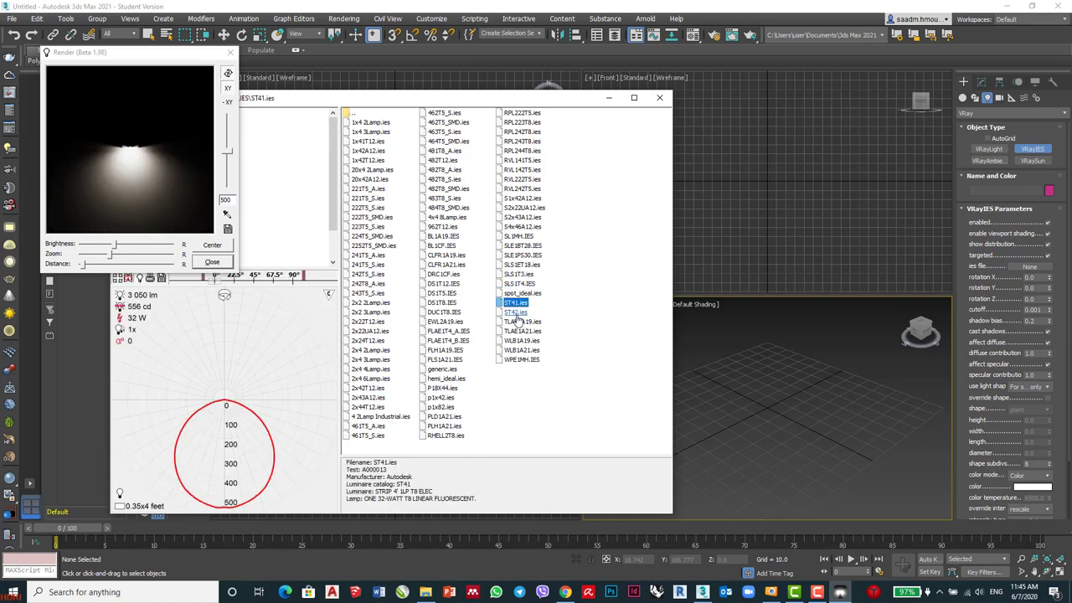
click(518, 322)
click(518, 332)
click(520, 341)
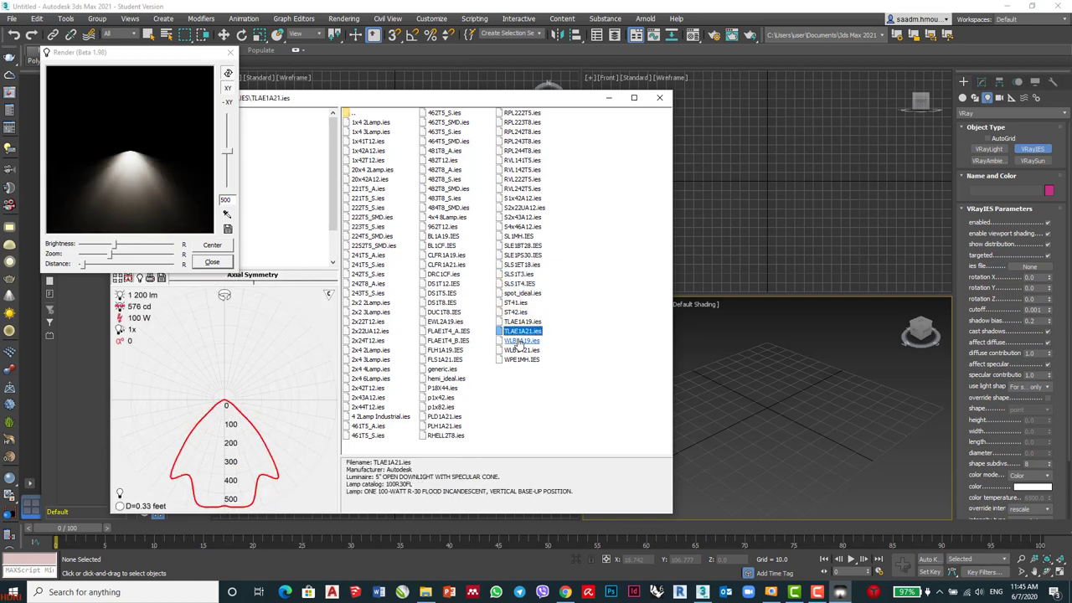
- Compare the rendered light of further IES files, including 461T5_A, 2x4 2Lamp, 20x42A12, 1x42T12 and 241T5_A
click(369, 407)
click(368, 425)
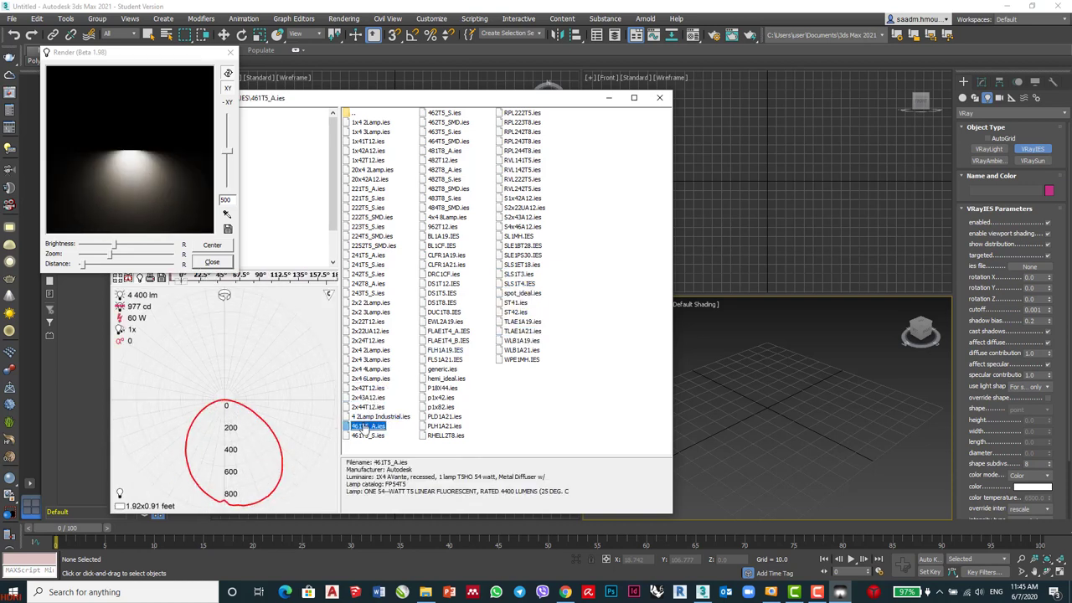
click(367, 435)
click(369, 350)
click(368, 340)
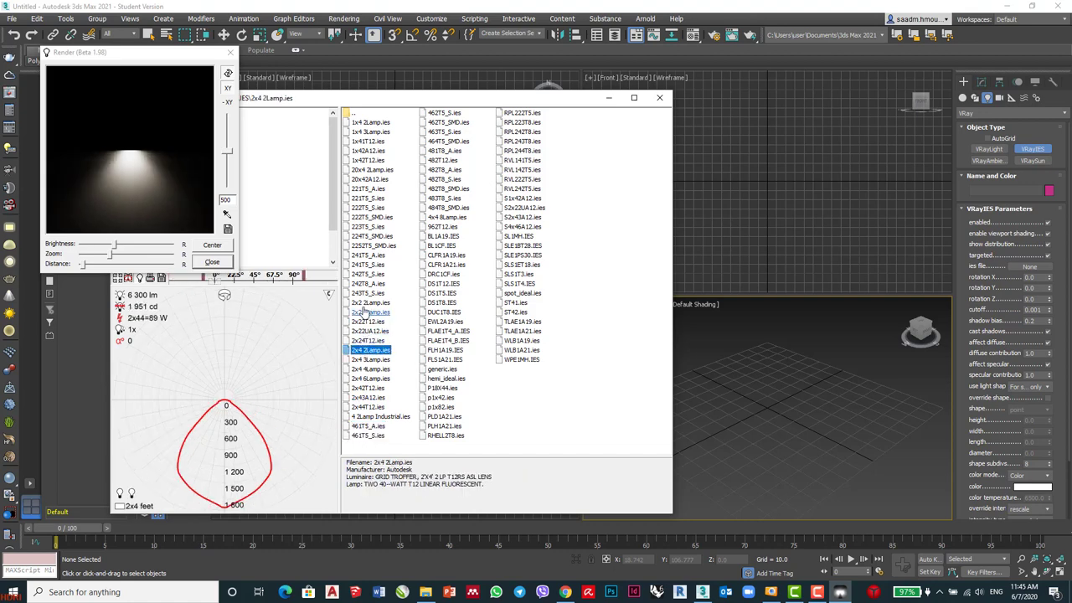
click(368, 302)
click(368, 283)
click(368, 254)
click(368, 237)
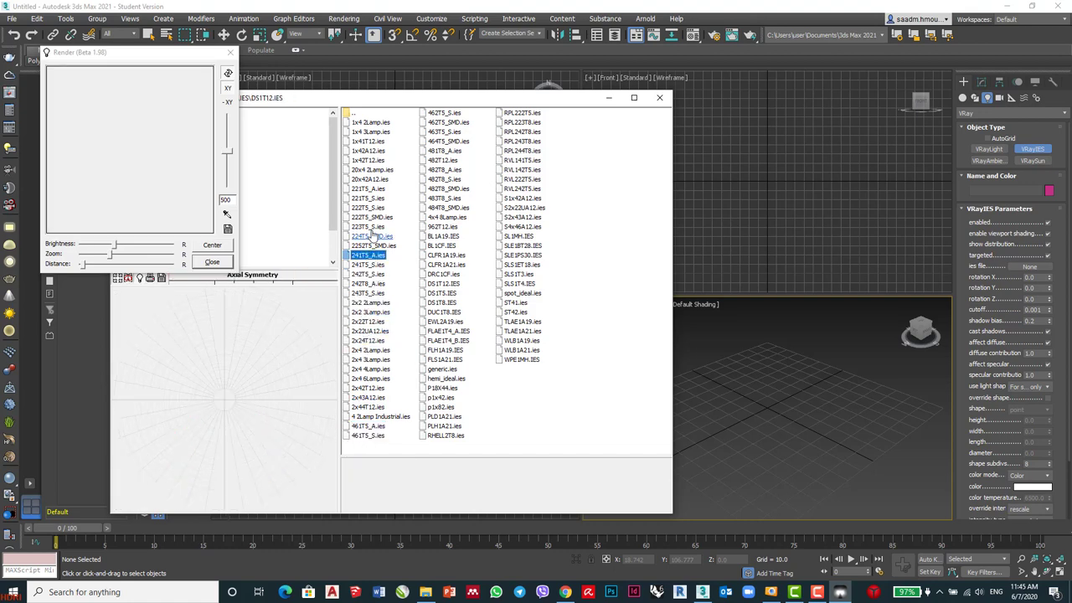
click(369, 226)
click(368, 207)
click(368, 198)
click(369, 189)
click(368, 179)
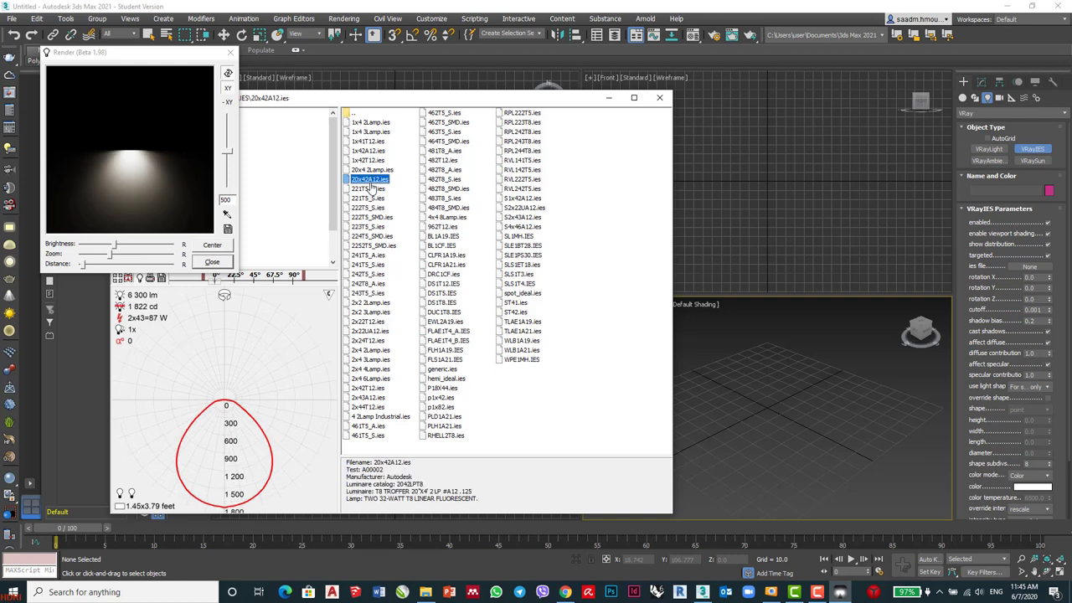
click(369, 160)
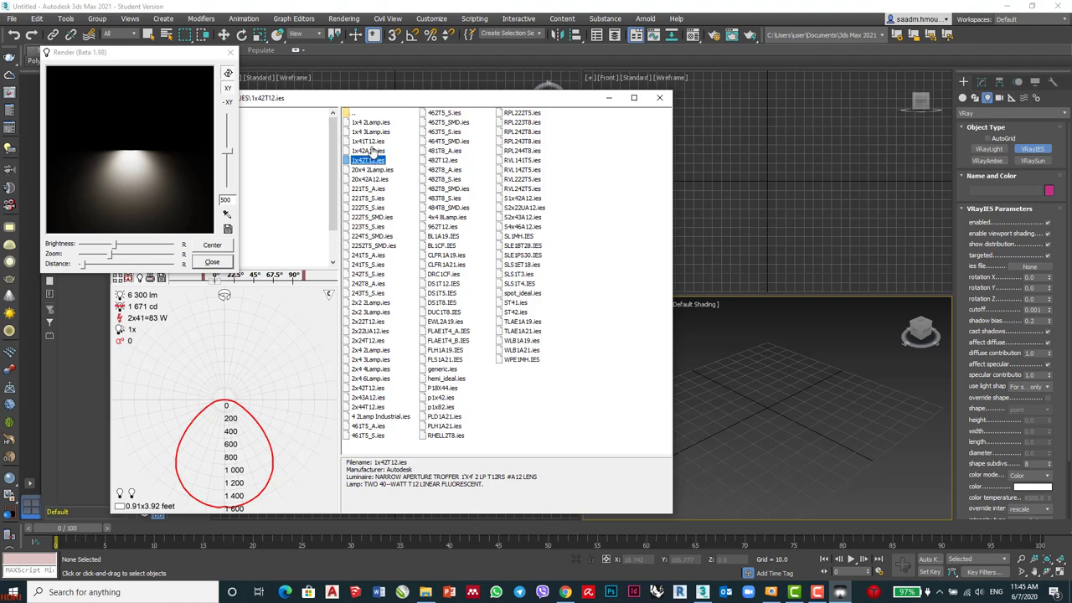
click(369, 151)
click(369, 189)
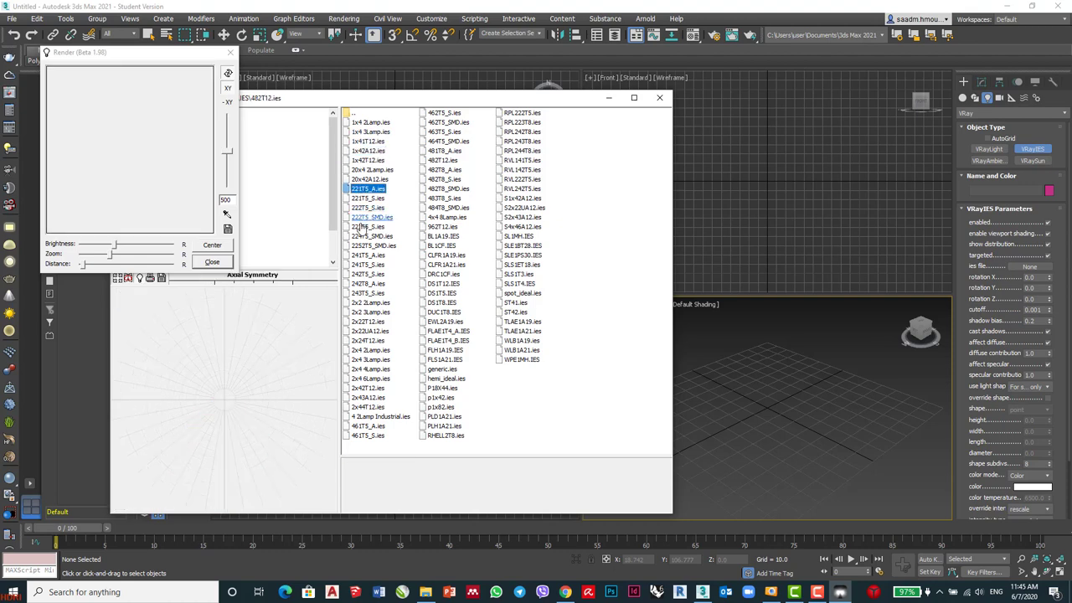
click(369, 254)
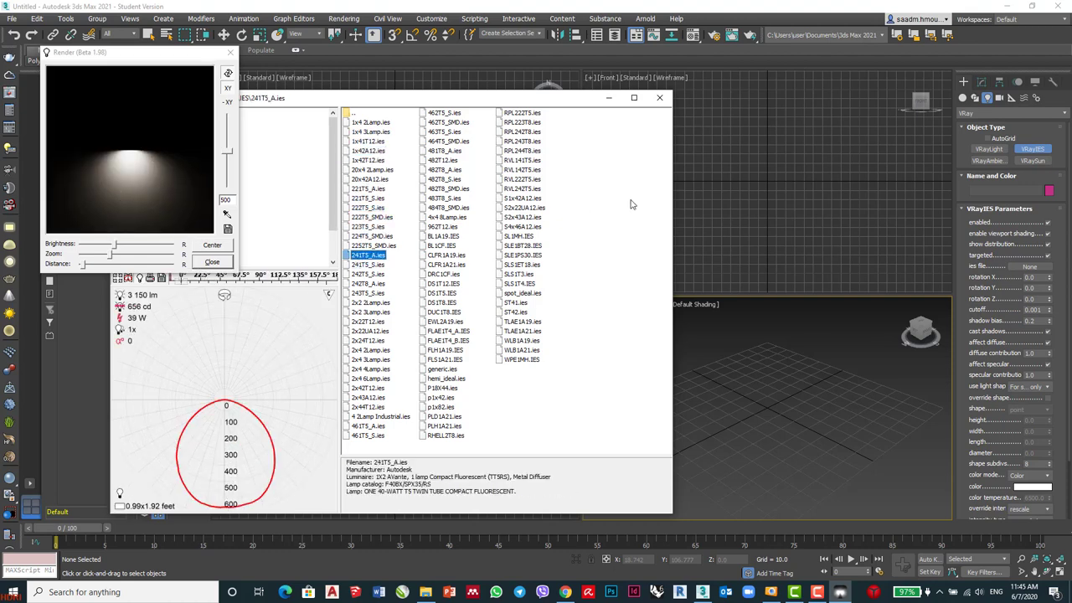
- Close IES Viewer, show the photometricviewer.com home page in Chrome and return to 3ds Max
click(659, 99)
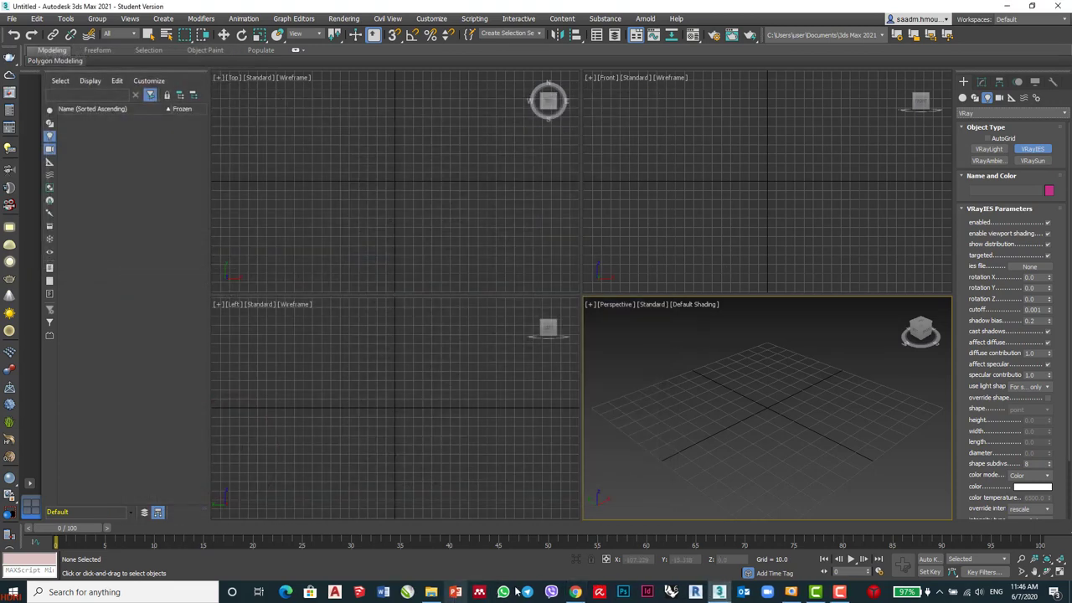
click(576, 592)
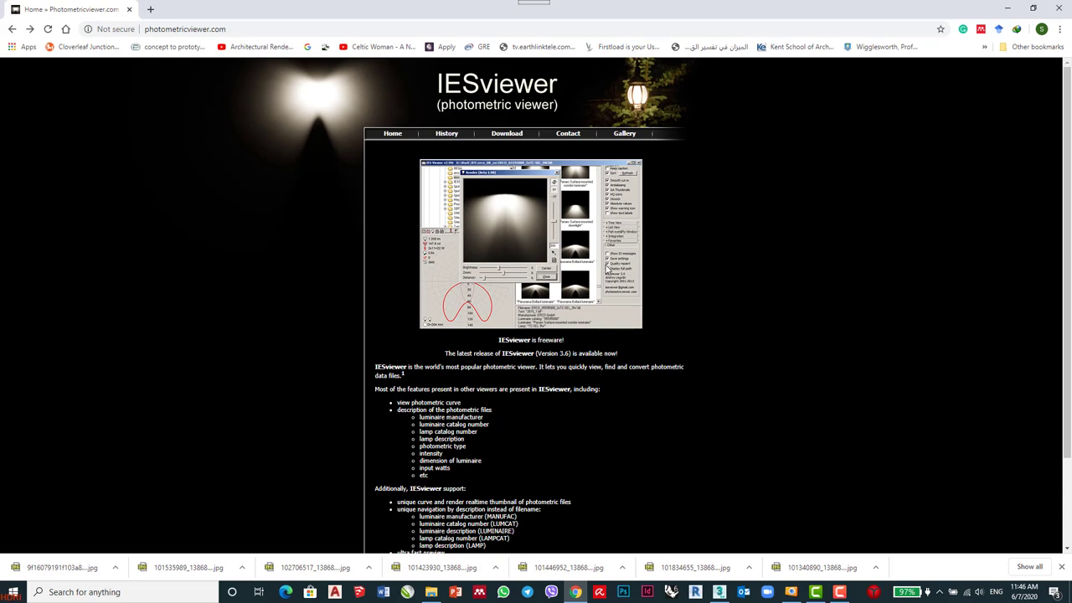
click(1007, 8)
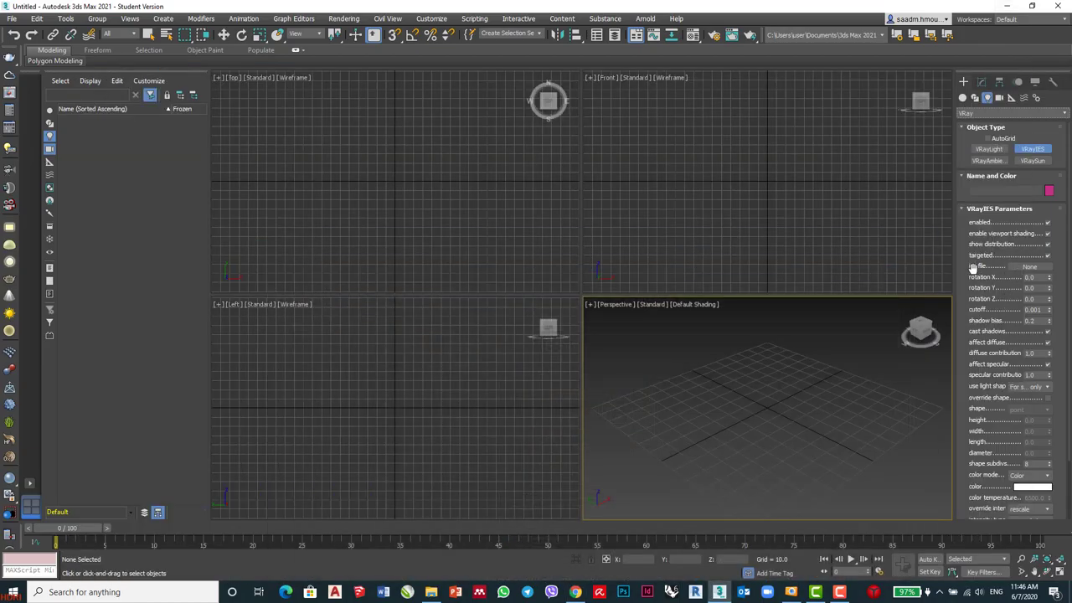
- Choose an ies file for the VRayIES light, browsing from New Volume (D:) to the IES folder inside Lecture 5 IES
click(1029, 268)
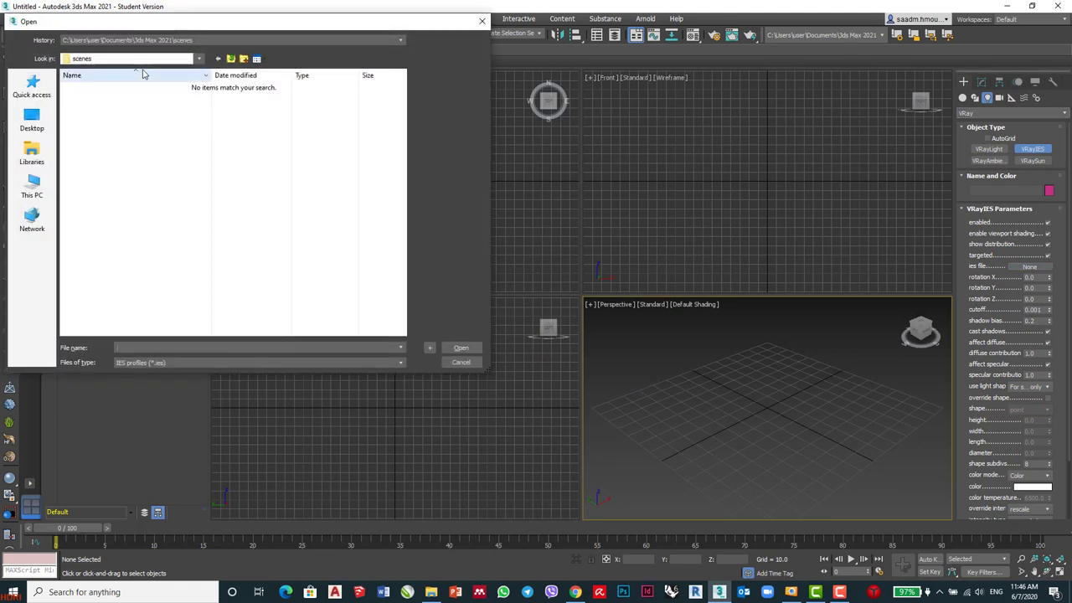
click(145, 62)
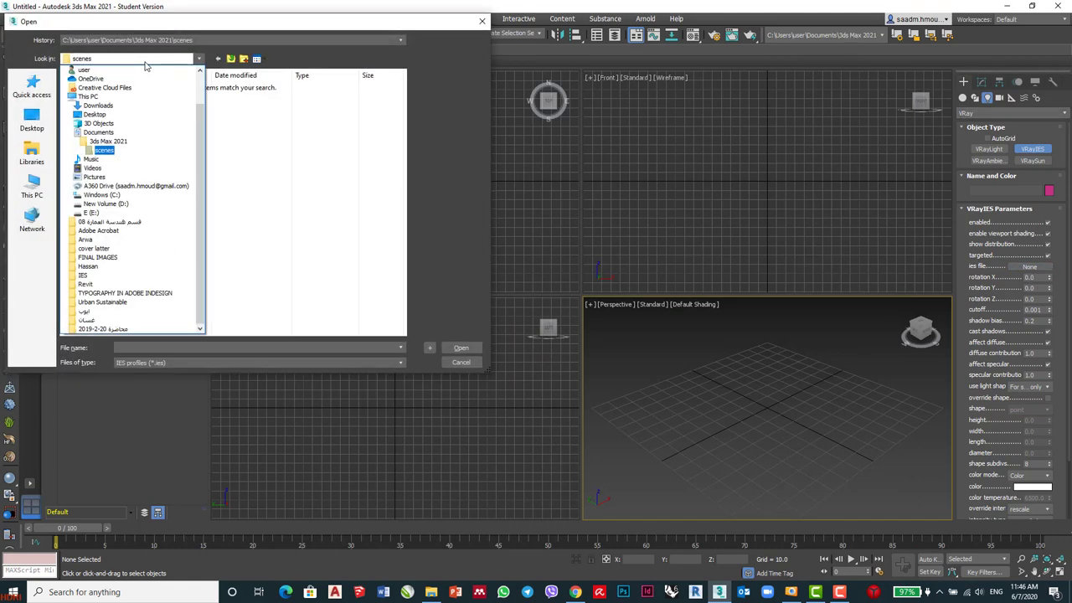
click(134, 204)
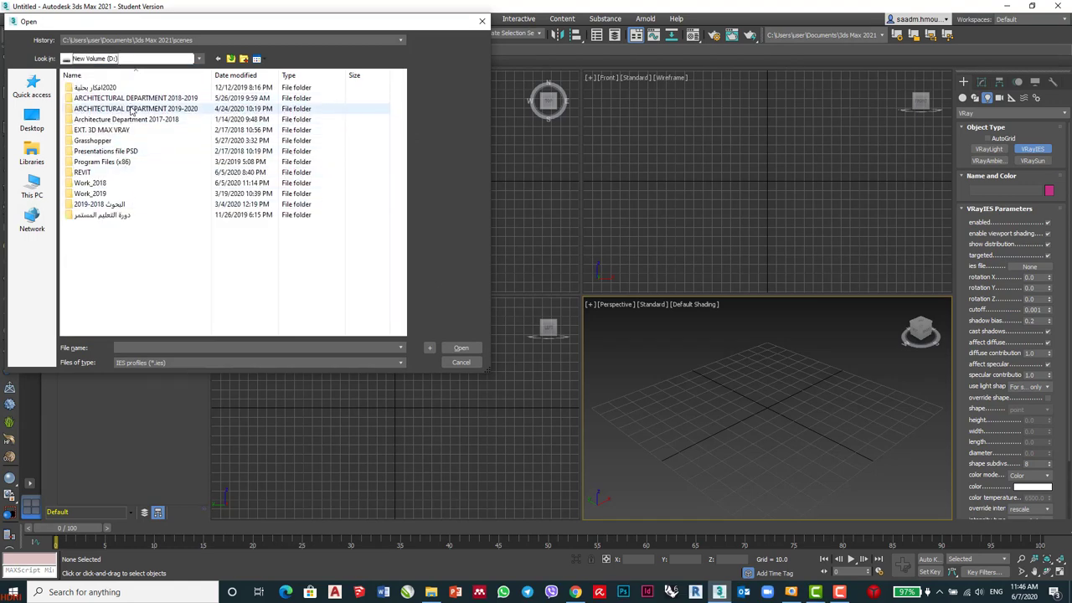
click(132, 111)
double_click(132, 109)
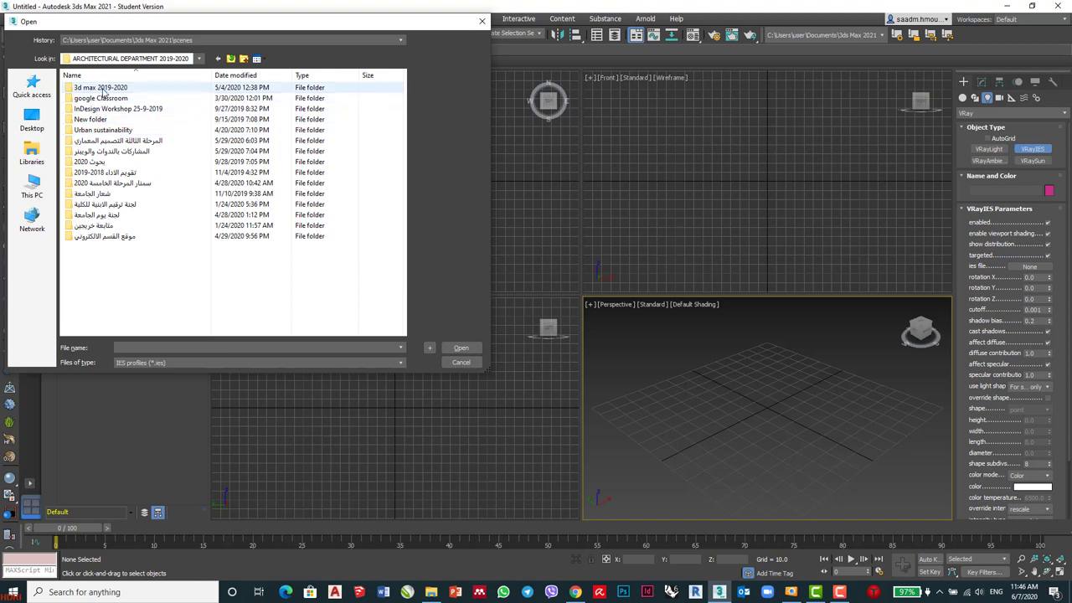
double_click(103, 89)
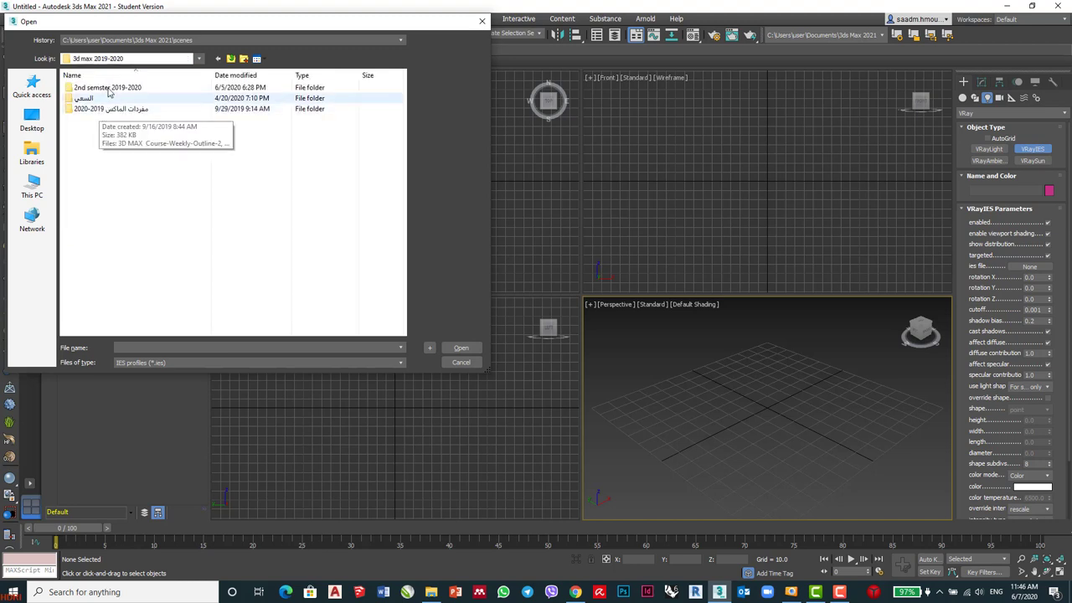
click(107, 89)
double_click(109, 90)
double_click(201, 106)
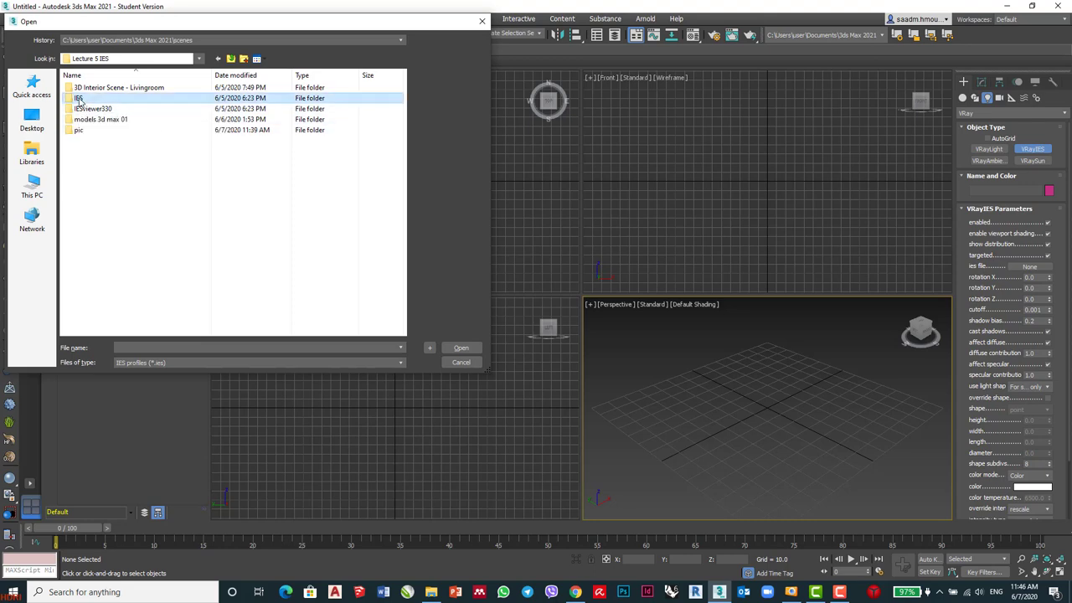
double_click(81, 98)
- Load 1x4 2Lamp.ies into the VRayIES light and leave light creation without placing one
click(96, 152)
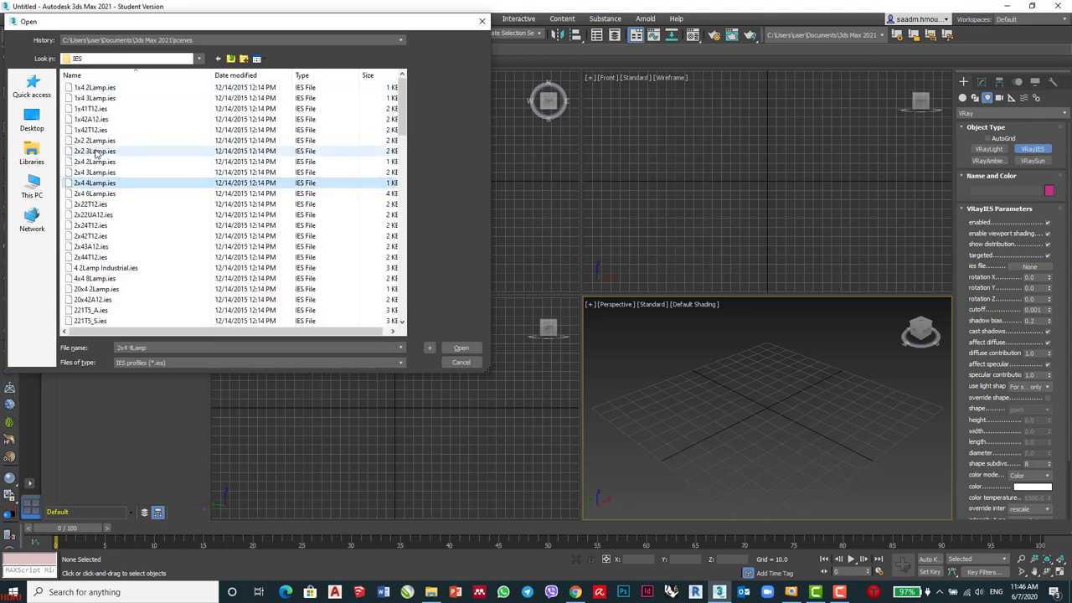
double_click(95, 92)
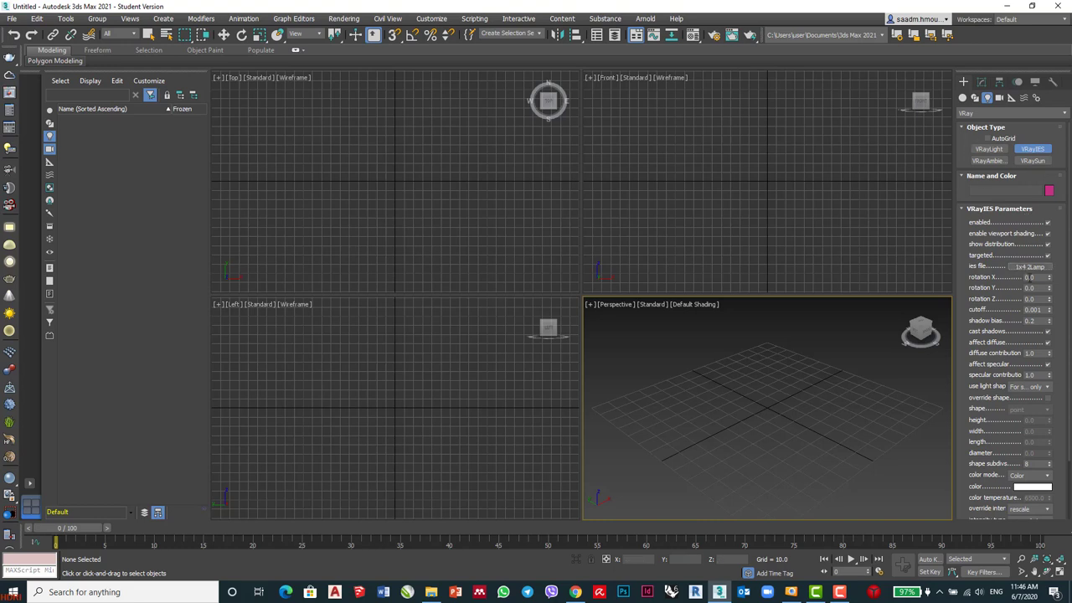
right_click(879, 395)
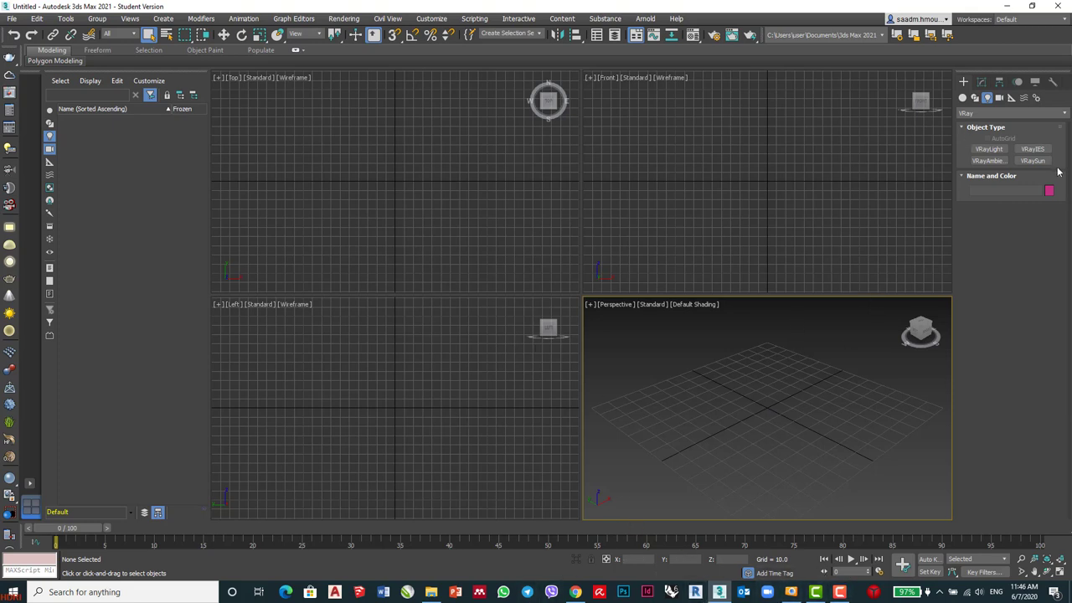
- Show the VRayIES light parameters and open image 4 from the Lecture 5 IES folder to study what each parameter does
click(1032, 149)
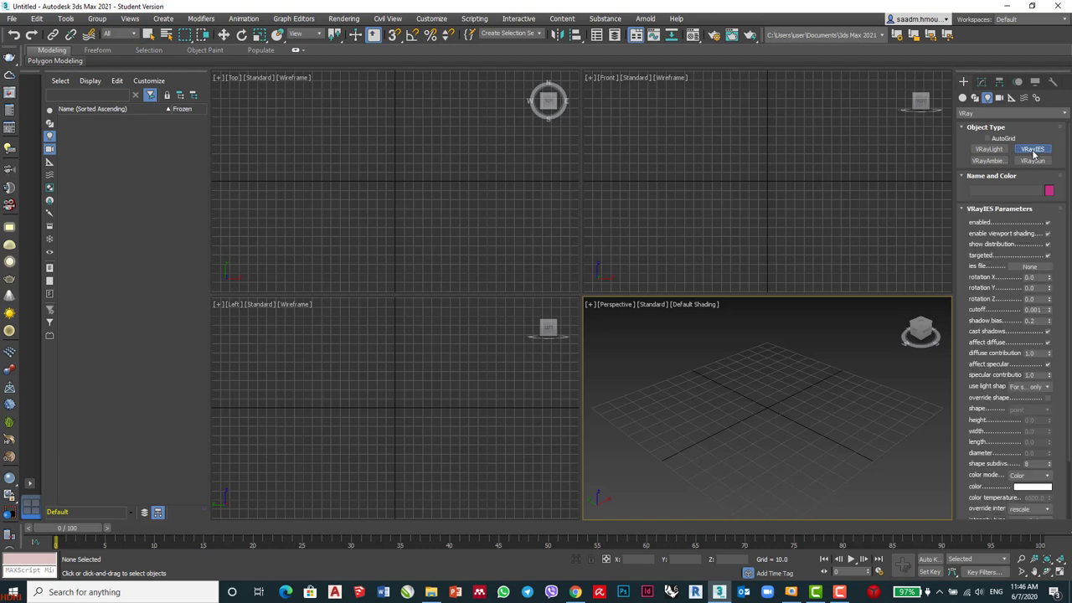
click(430, 592)
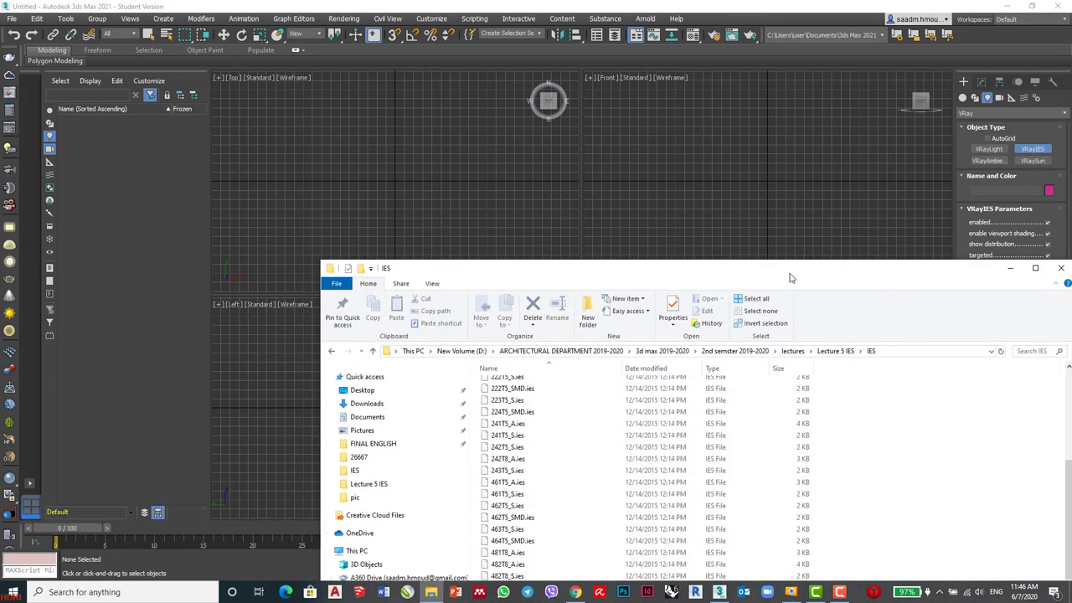
drag(791, 271, 564, 88)
key(alt+Up)
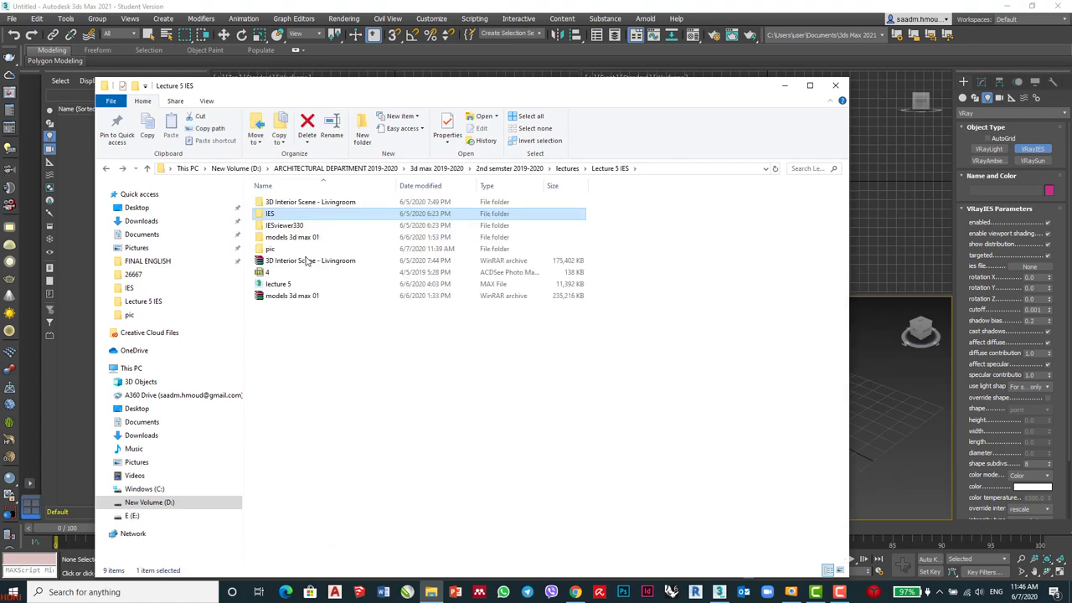
click(268, 275)
double_click(267, 275)
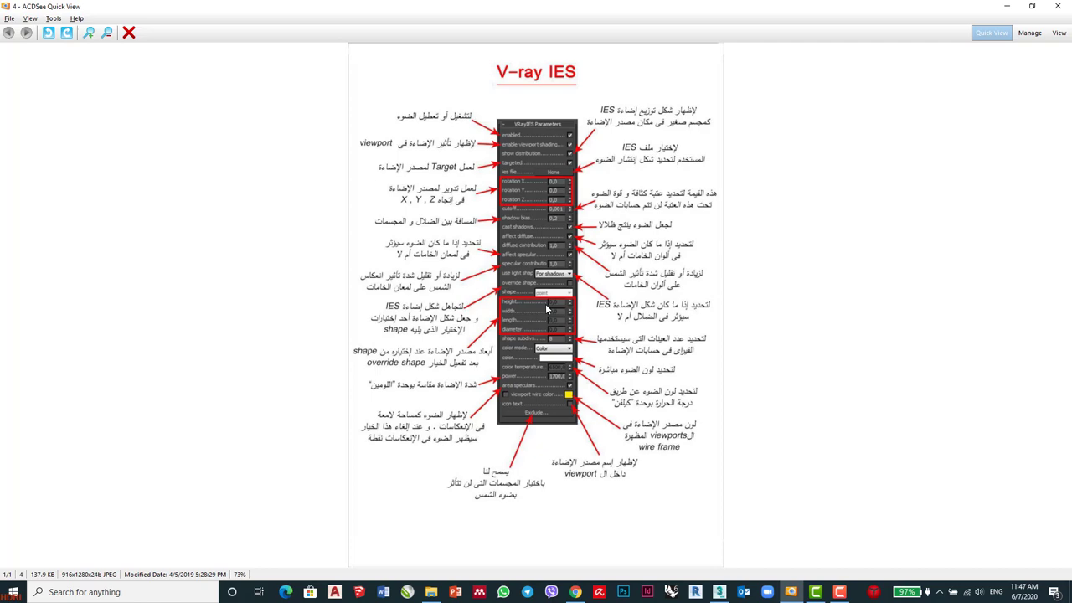
click(1032, 6)
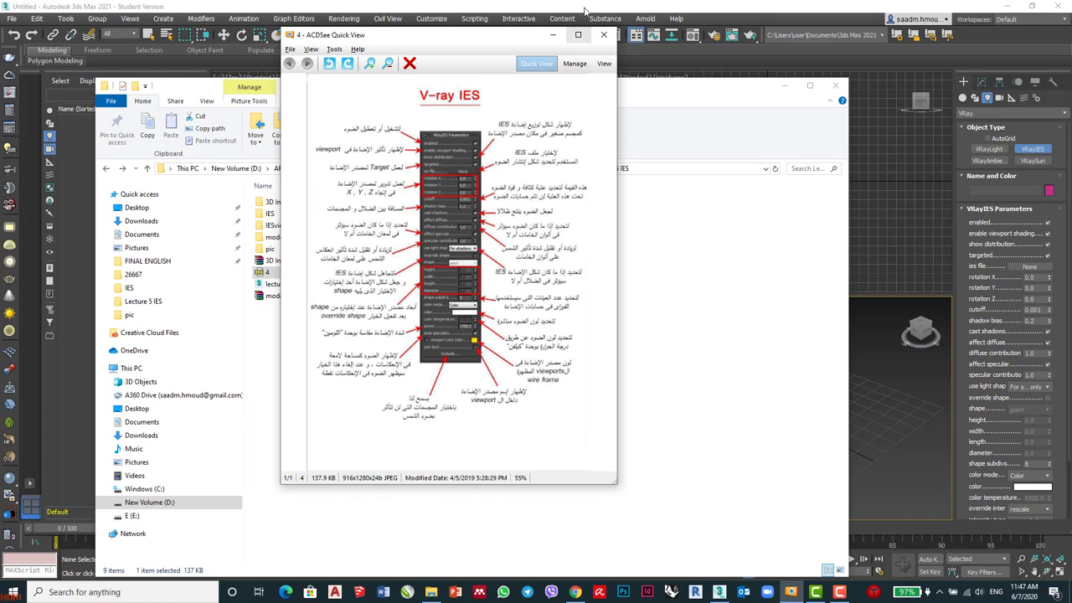
click(577, 34)
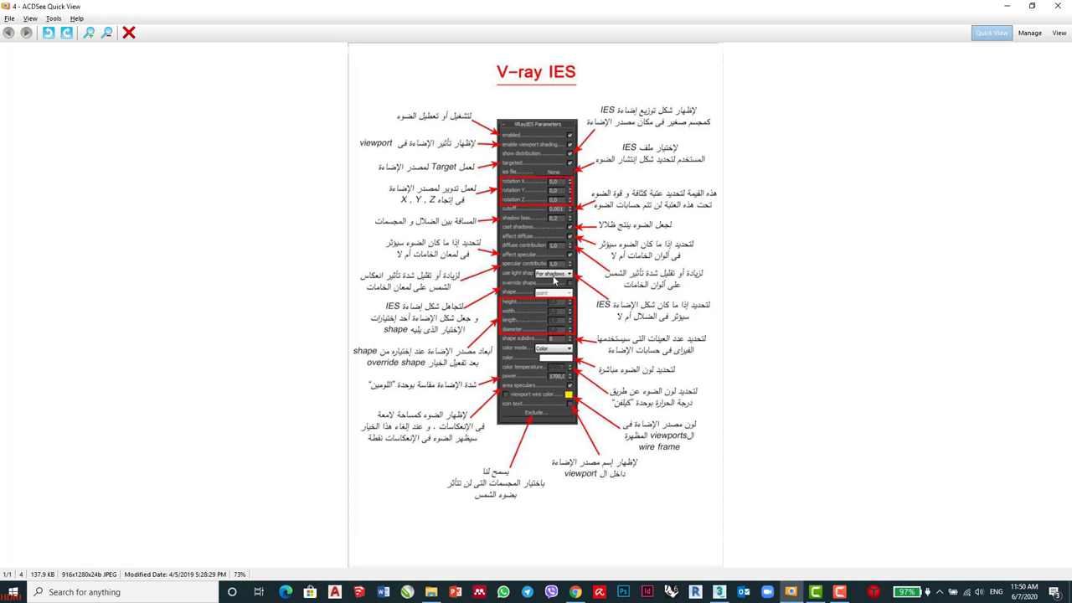
- Check the use light shape options of the VRayIES light against the V-Ray IES reference image, and minimize the image
click(1031, 6)
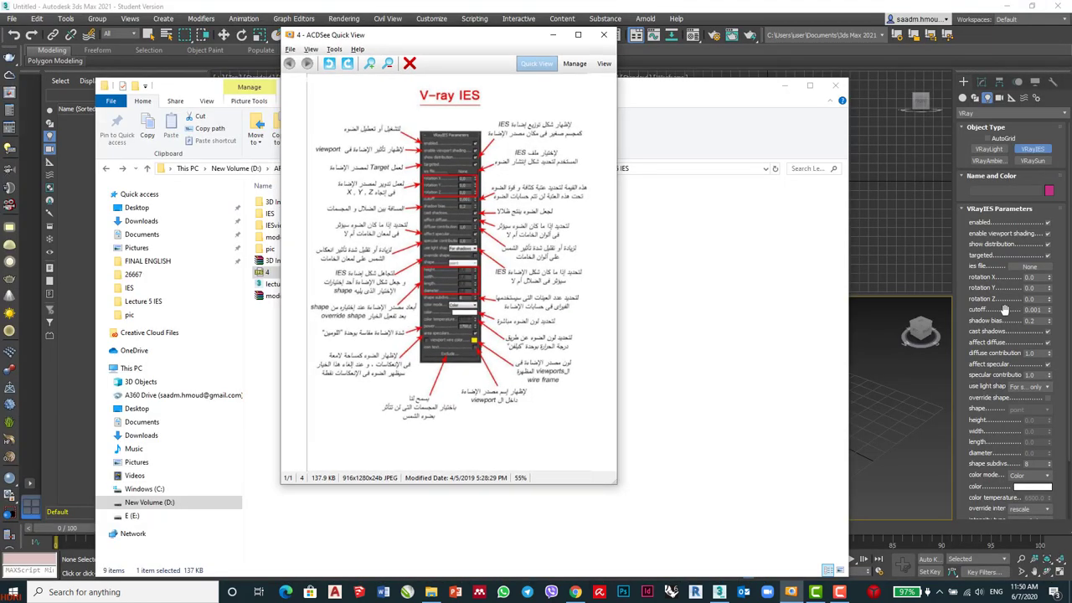
click(1042, 387)
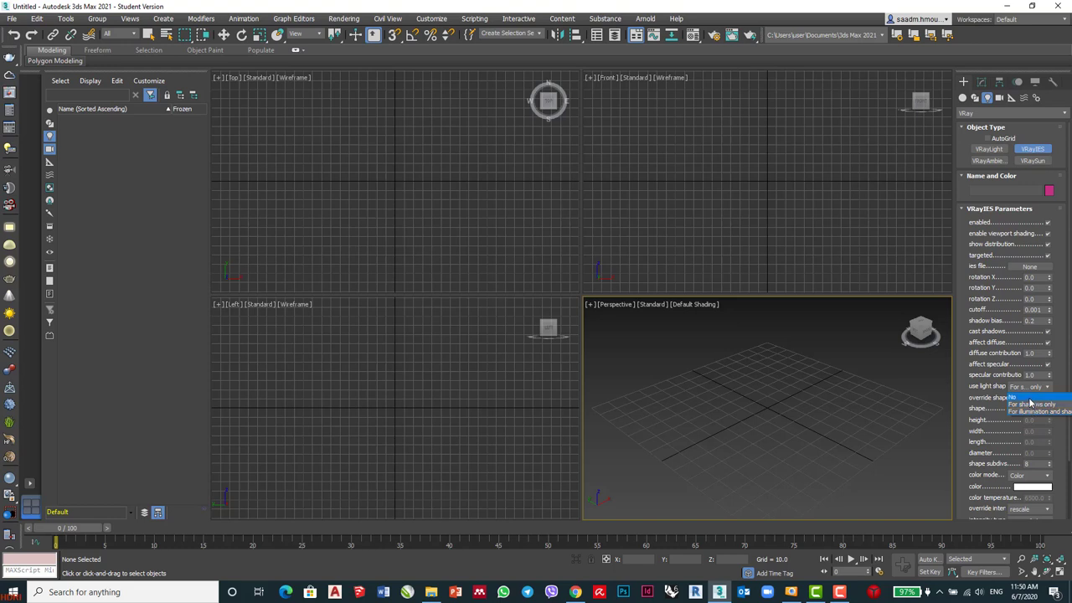
click(787, 597)
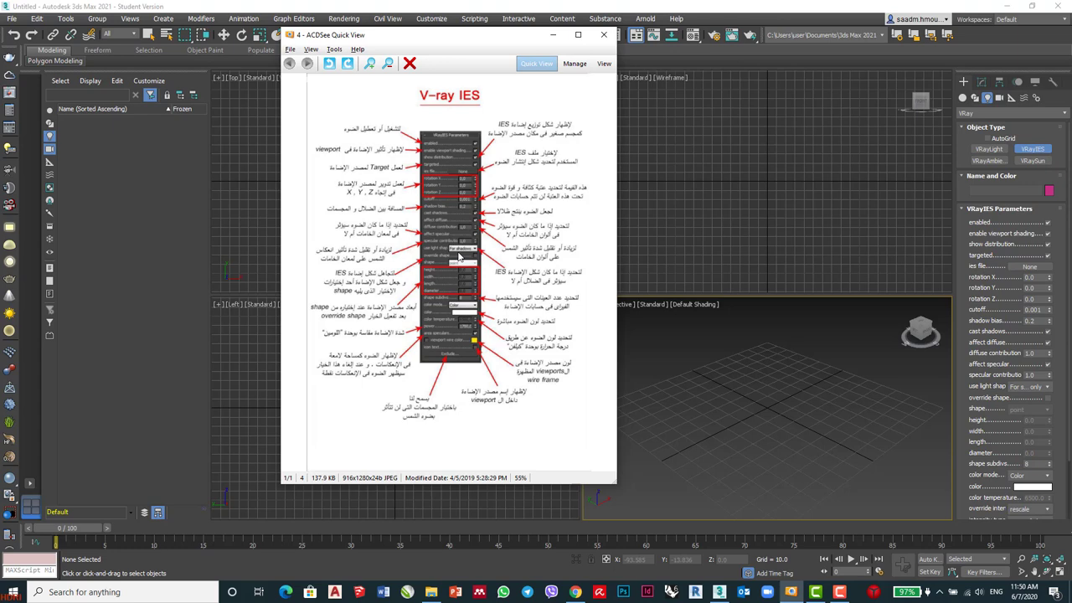
click(577, 35)
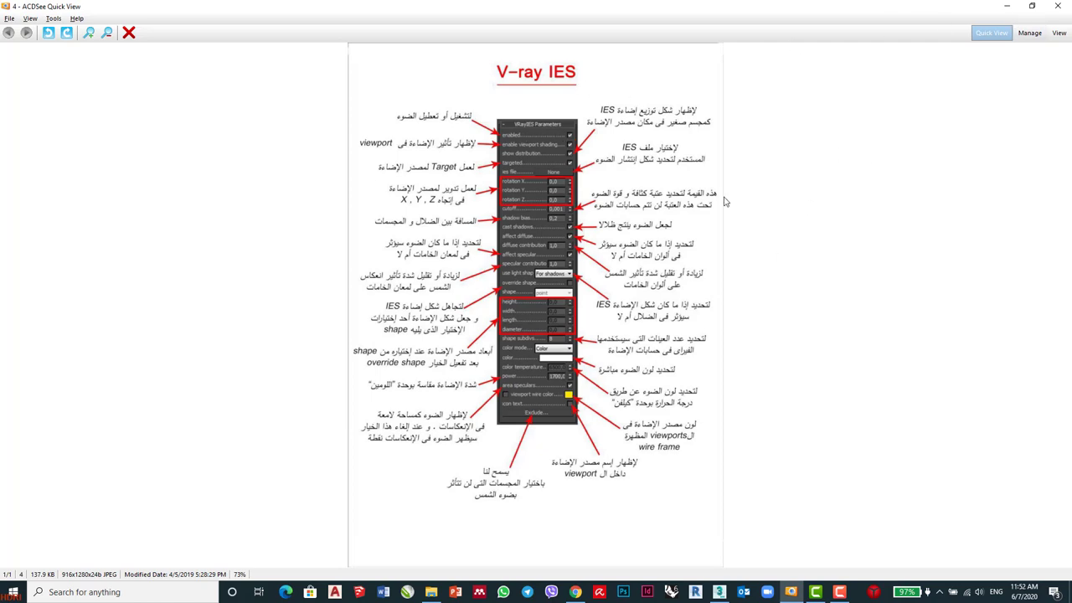
click(1031, 5)
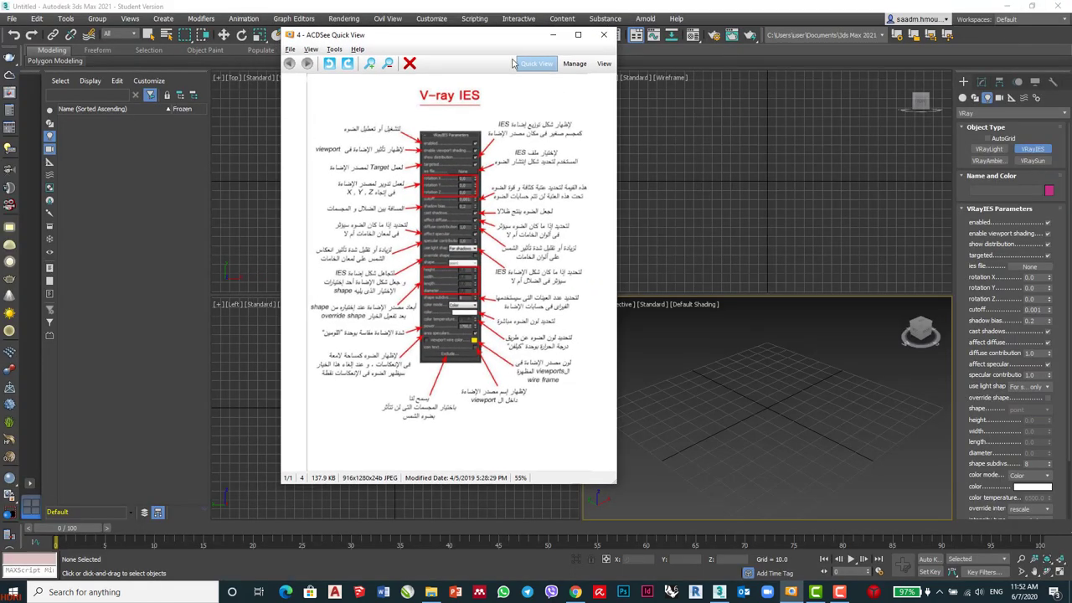
click(552, 35)
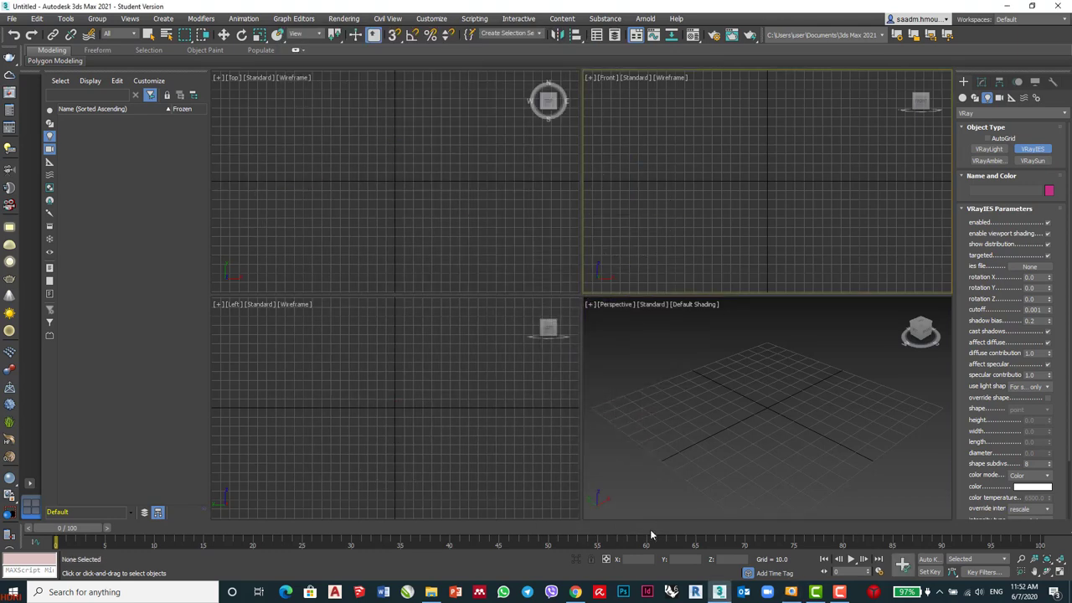
- Choose to open a scene, browsing from New Volume (D:) through the 3d max 2019-2020 lectures to the lecture 5 file in Lecture 5 IES
click(11, 19)
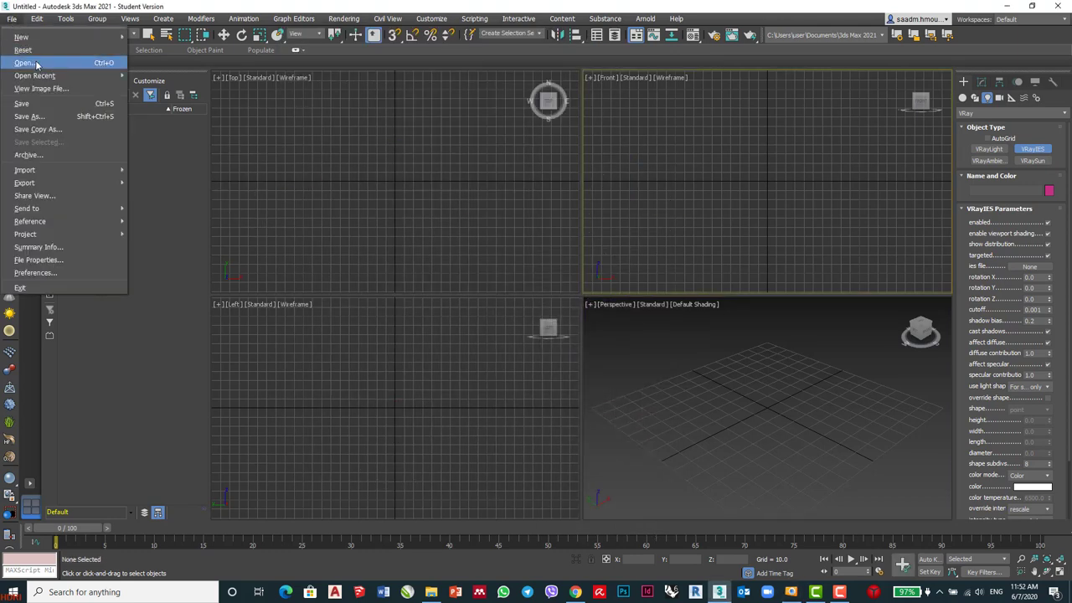
click(37, 62)
click(544, 315)
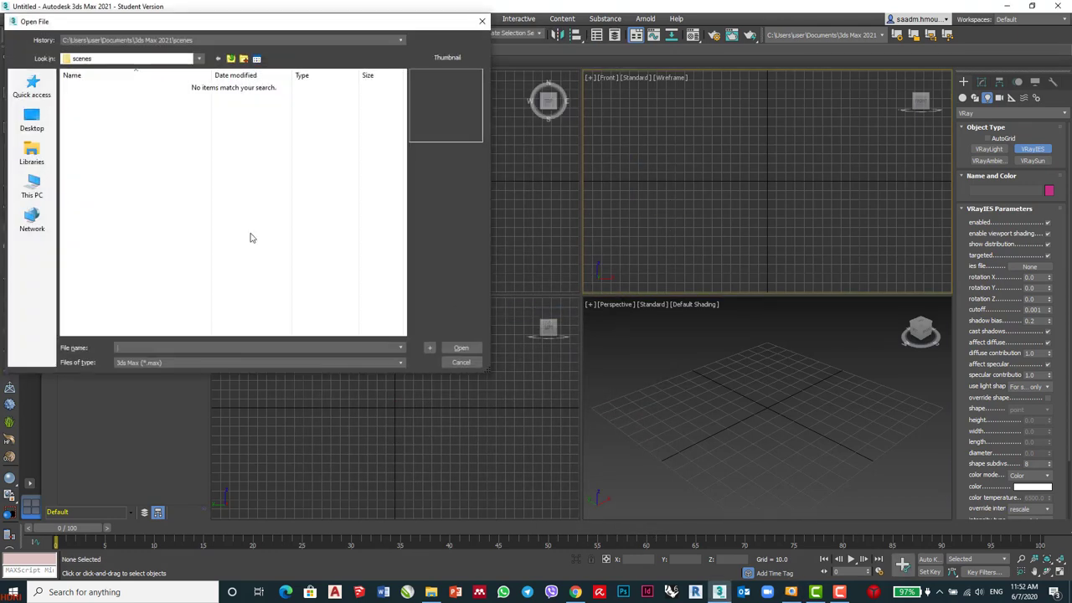
click(138, 60)
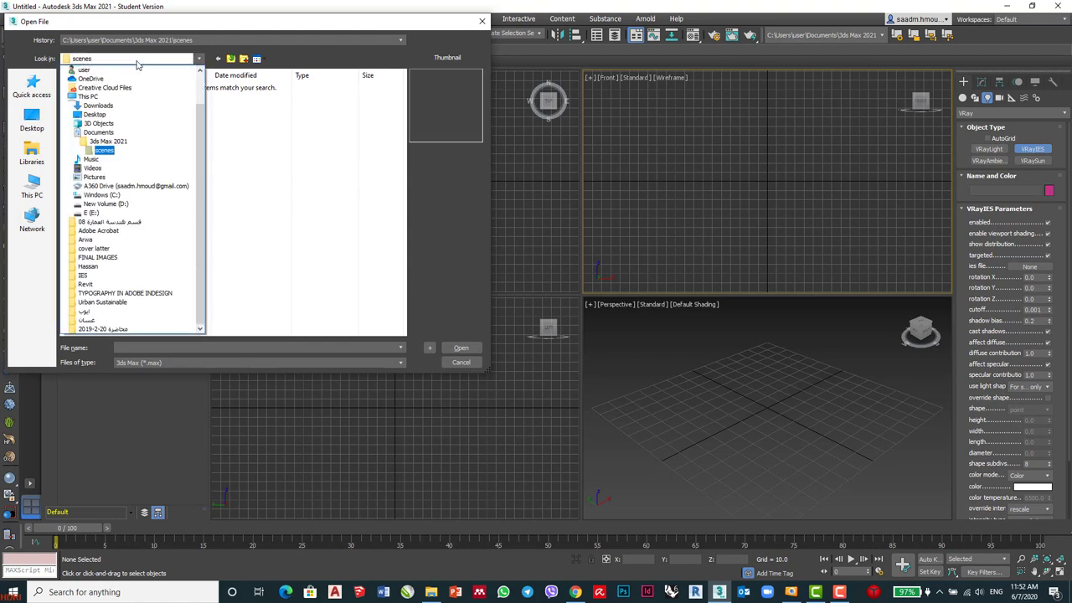
click(107, 203)
double_click(127, 108)
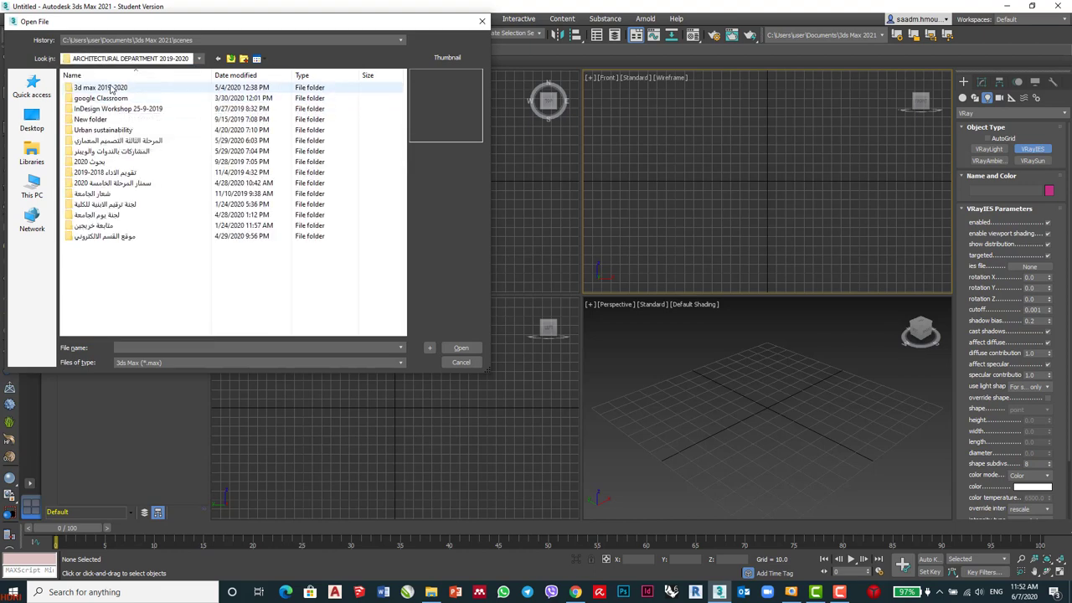
double_click(109, 87)
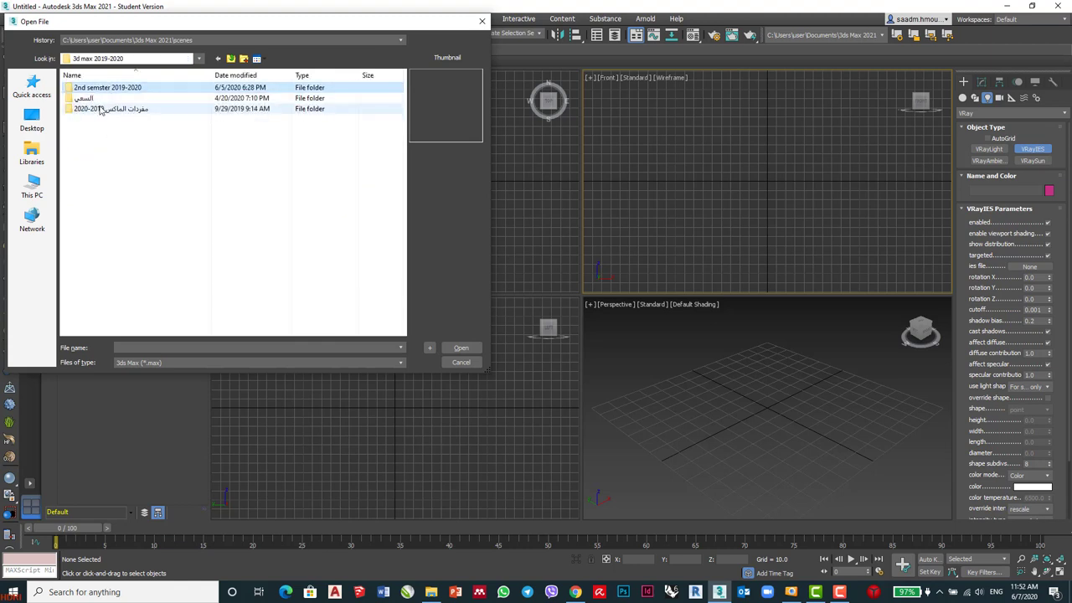
click(117, 109)
double_click(99, 89)
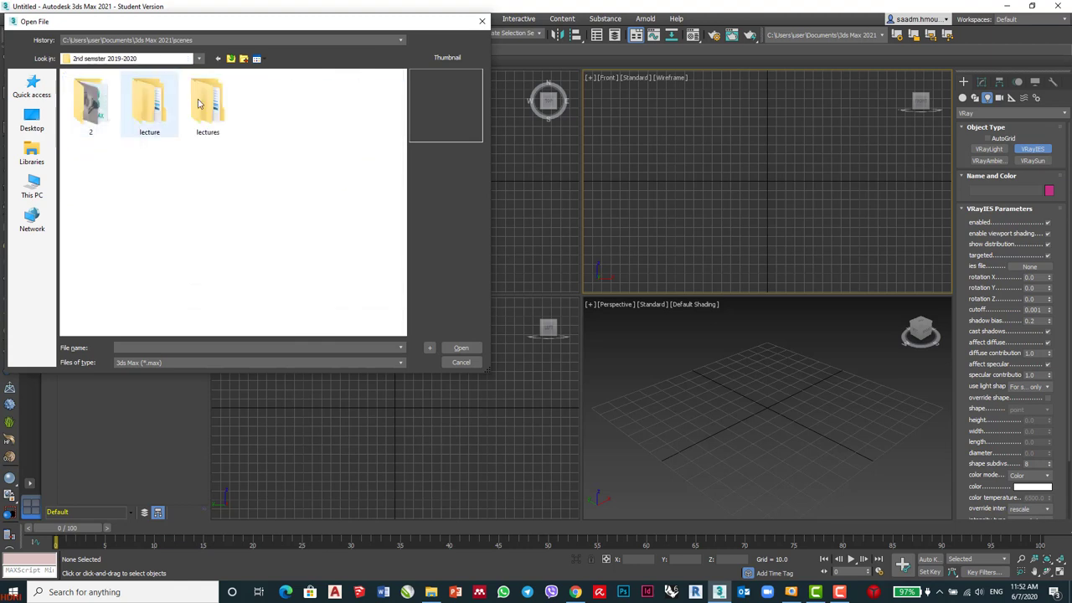
double_click(209, 105)
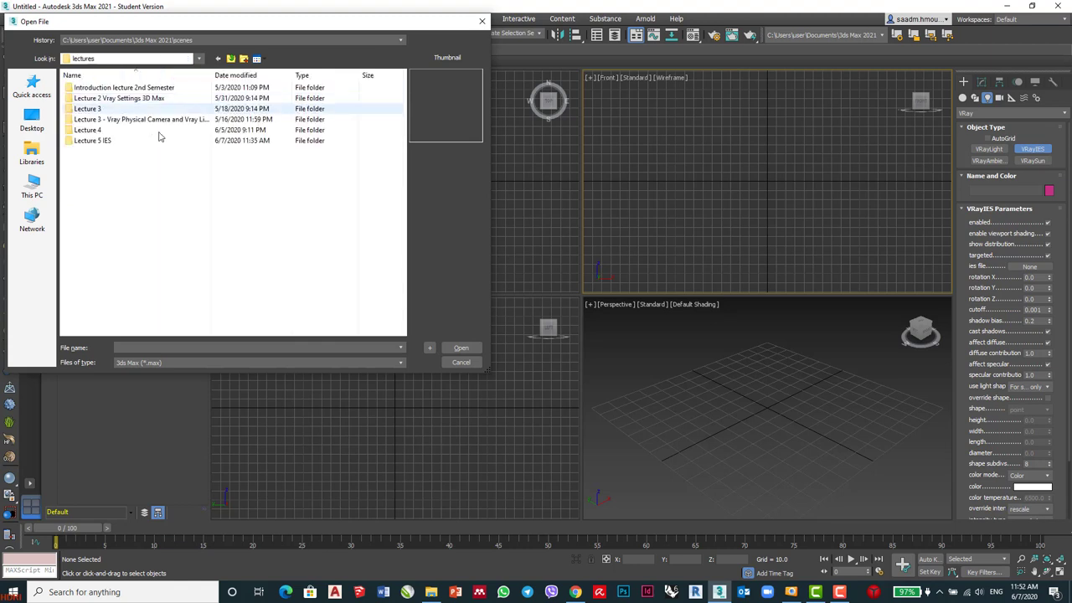
click(97, 141)
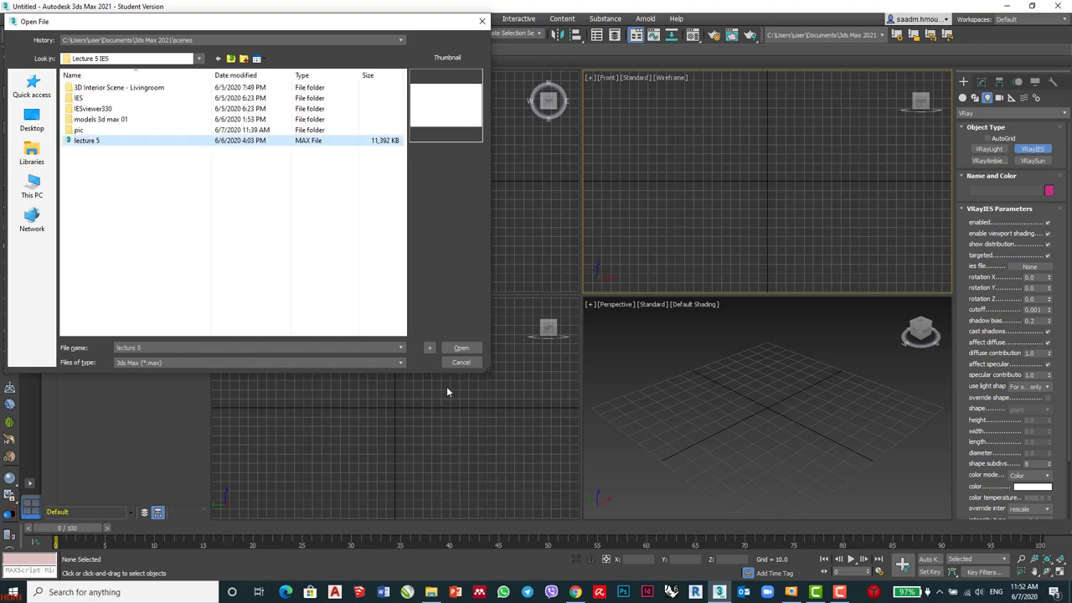
- Open the lecture 5 scene despite missing DLLs and external files, adopting the file's gamma and LUT settings, and close the Scene Converter
click(461, 348)
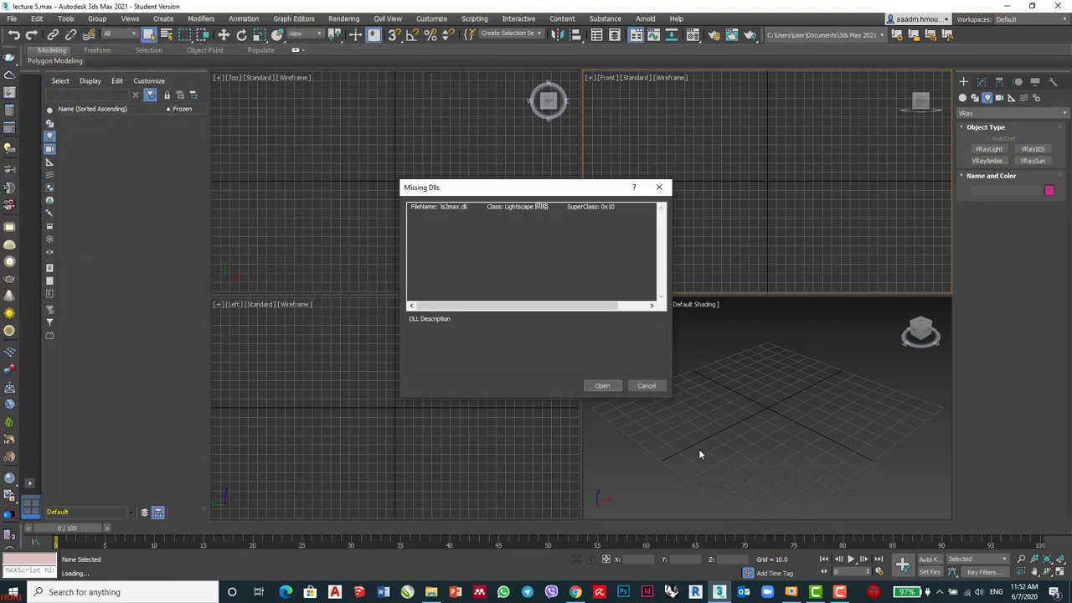
click(602, 386)
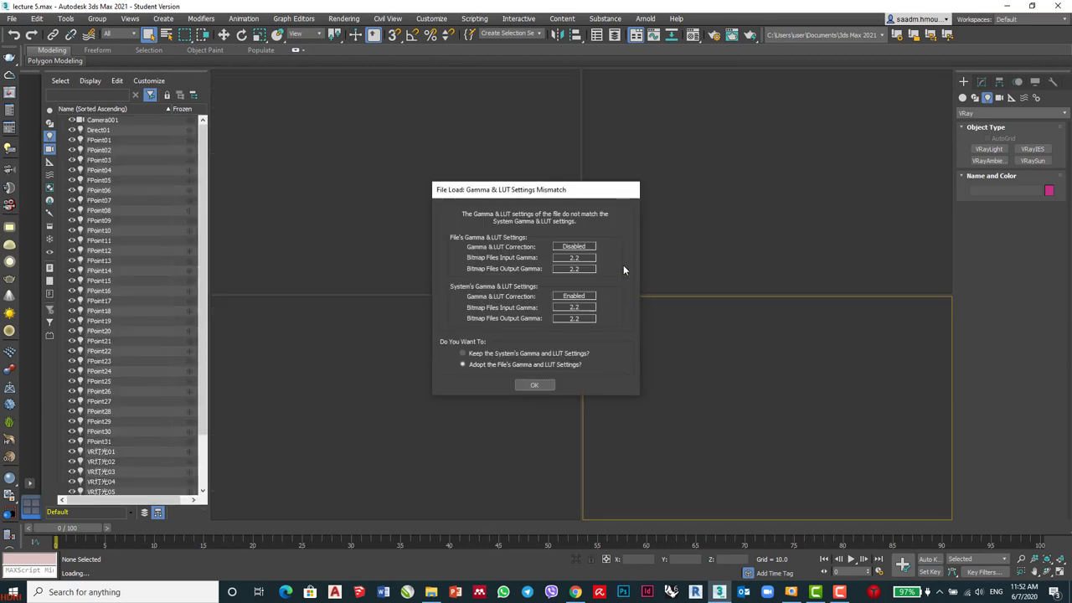
click(537, 383)
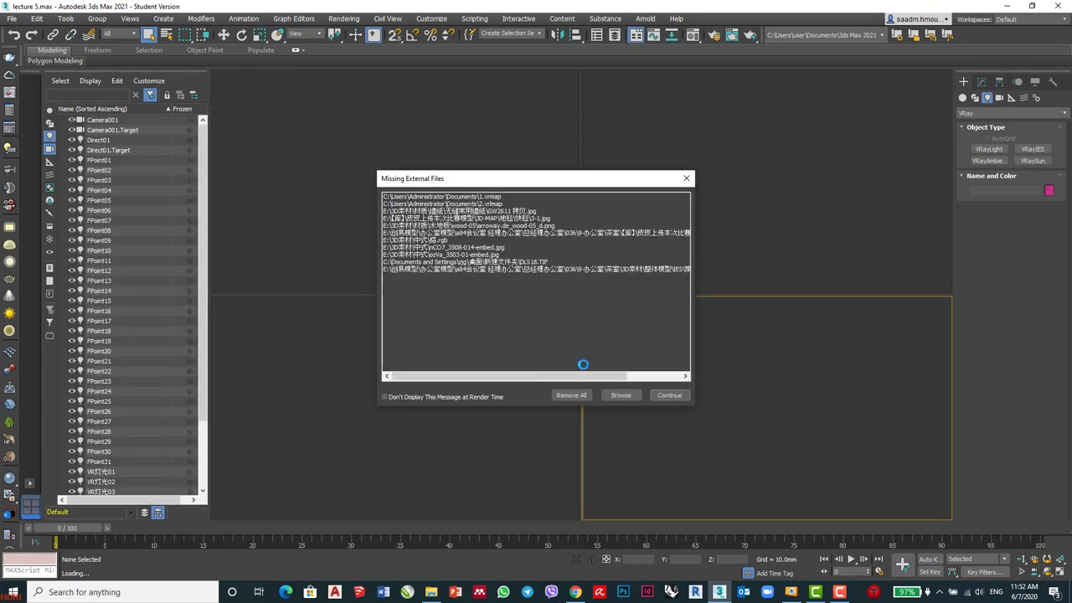
click(652, 397)
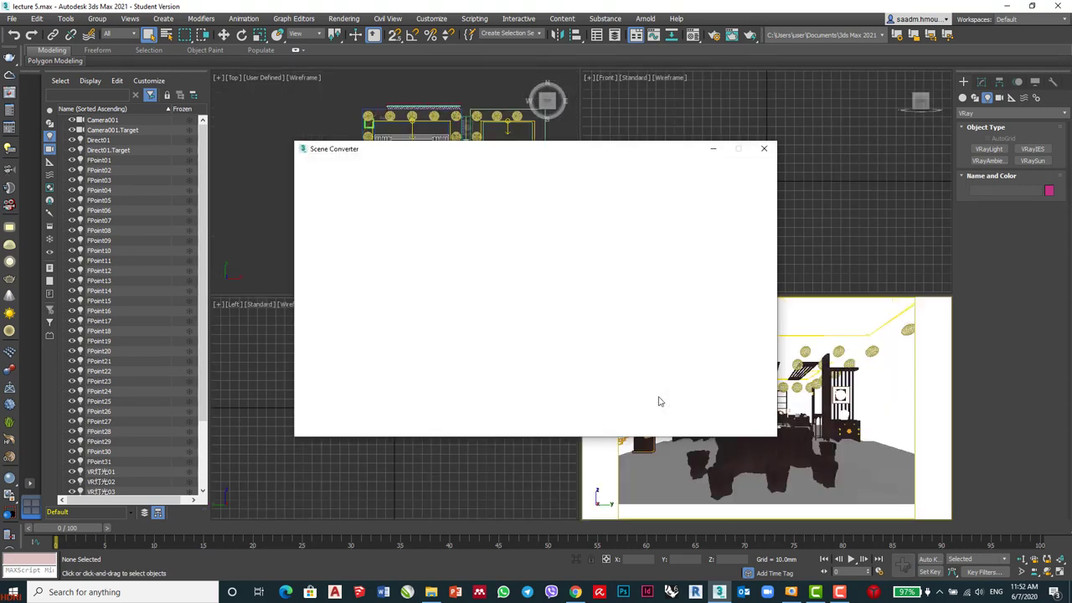
click(764, 149)
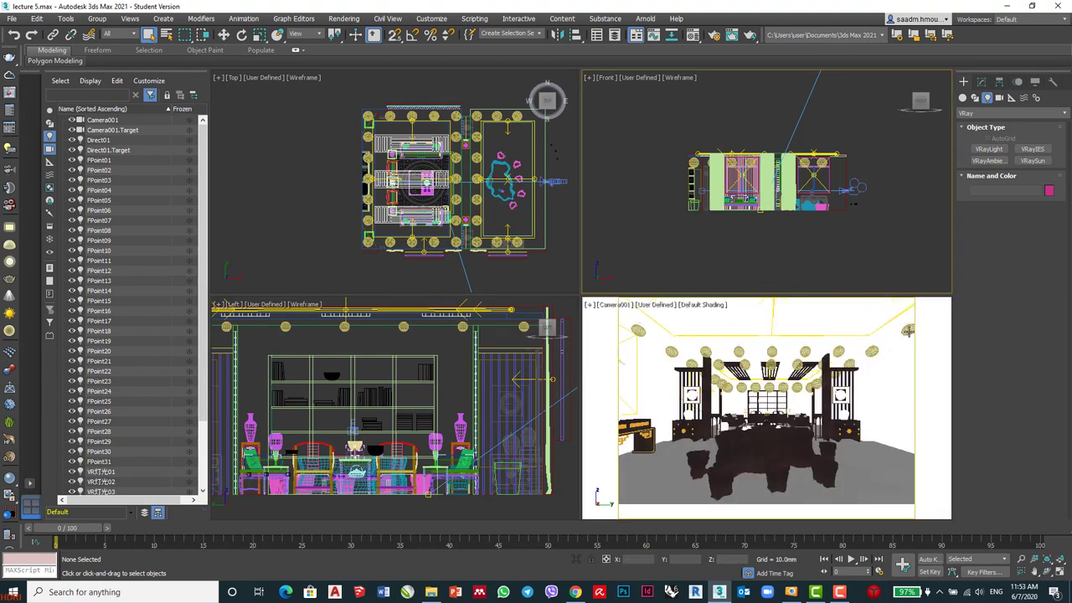
- Select a round ceiling point light in the camera view, extend the selection to all similar lights and delete them
click(907, 331)
right_click(911, 334)
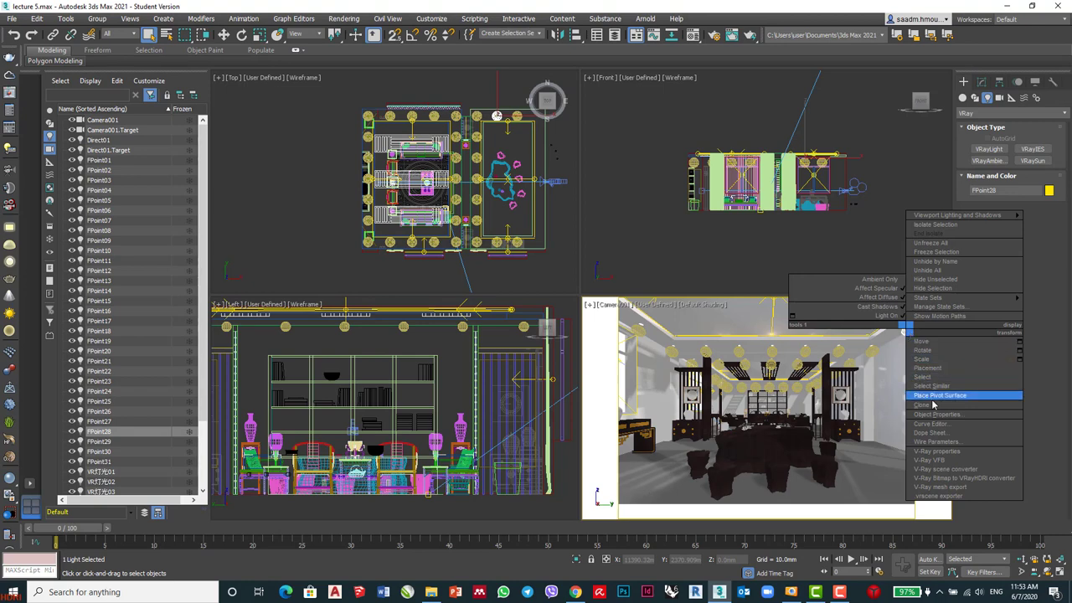
click(931, 385)
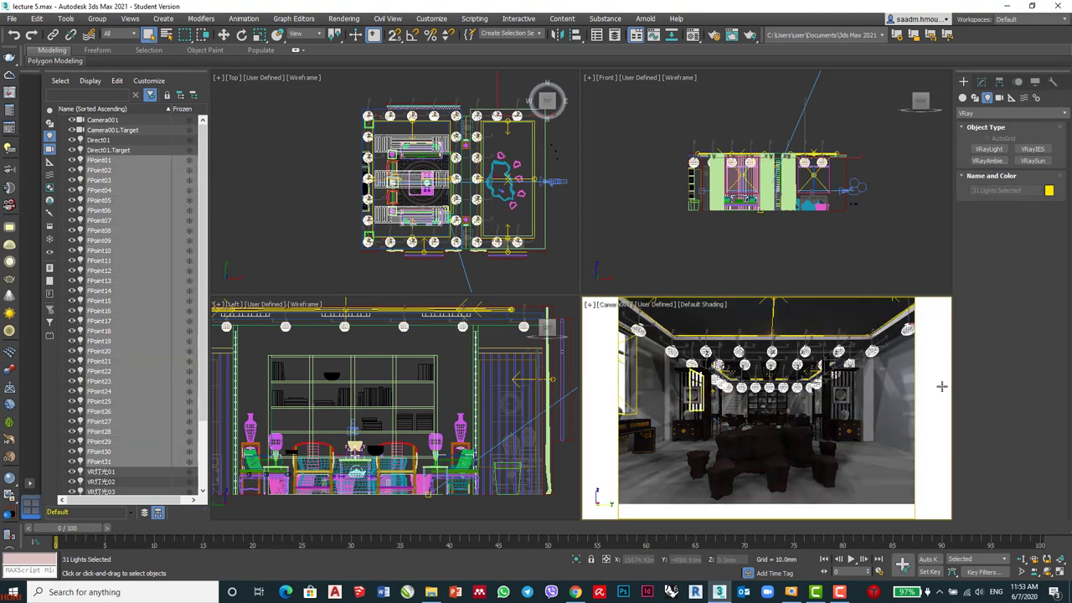
key(Delete)
click(879, 351)
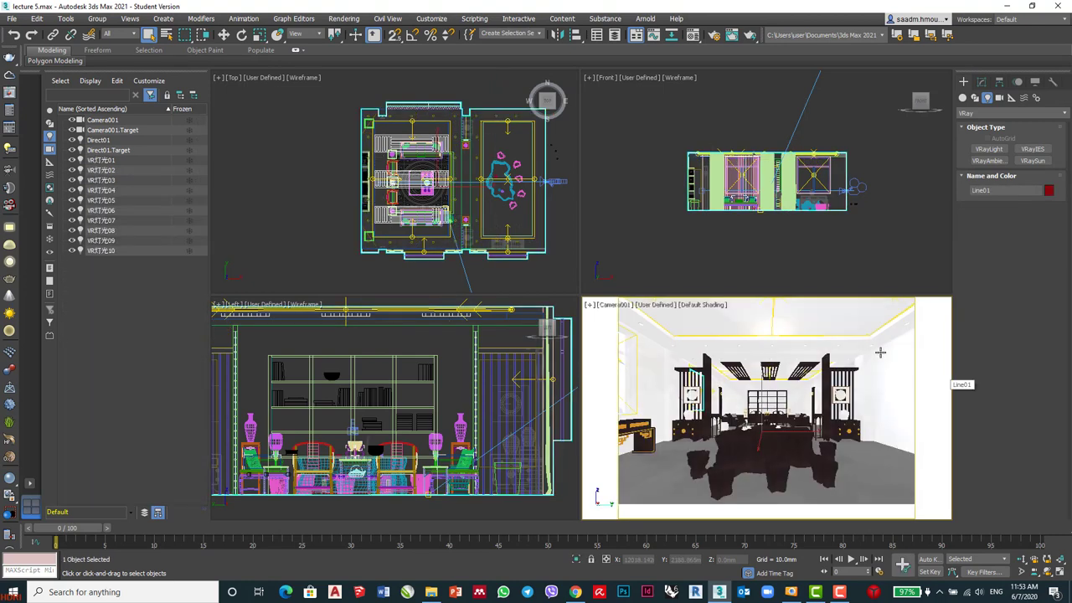
- Maximize the Camera001 view and open Render Setup for V-Ray
click(1059, 572)
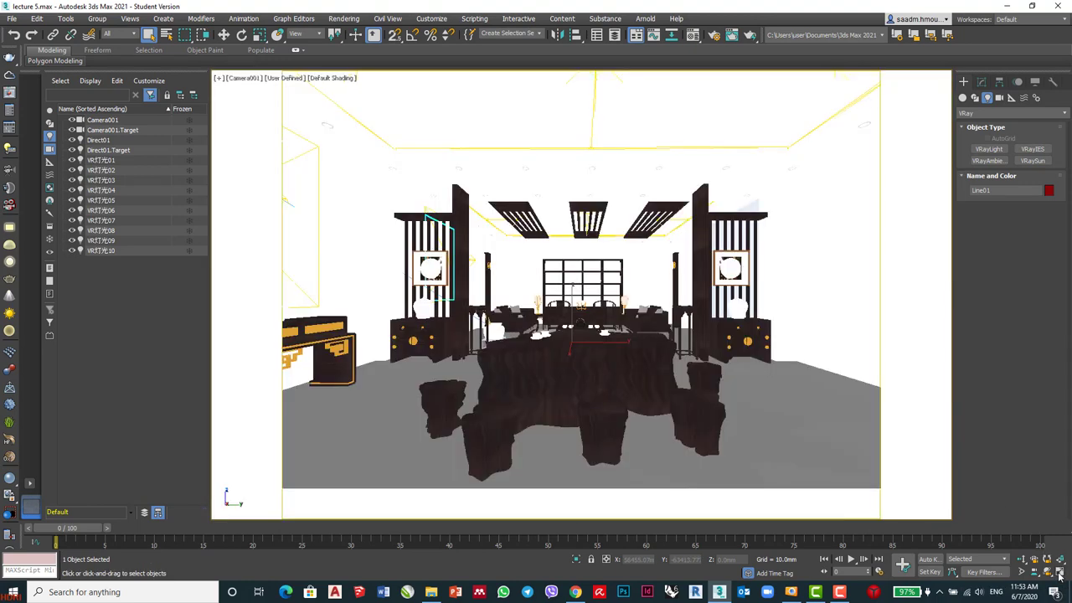
click(343, 18)
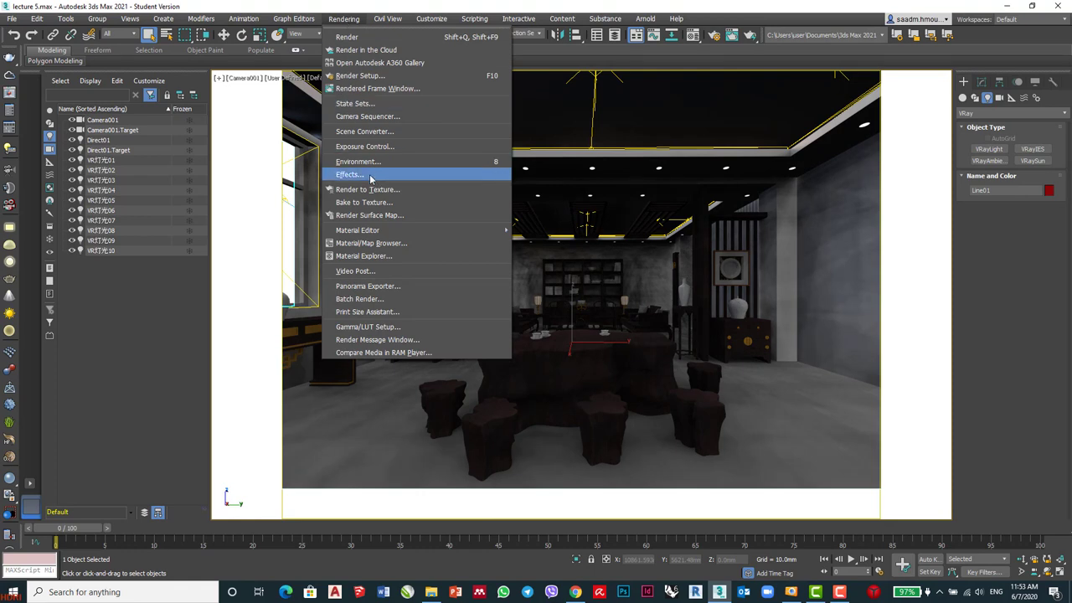
click(381, 77)
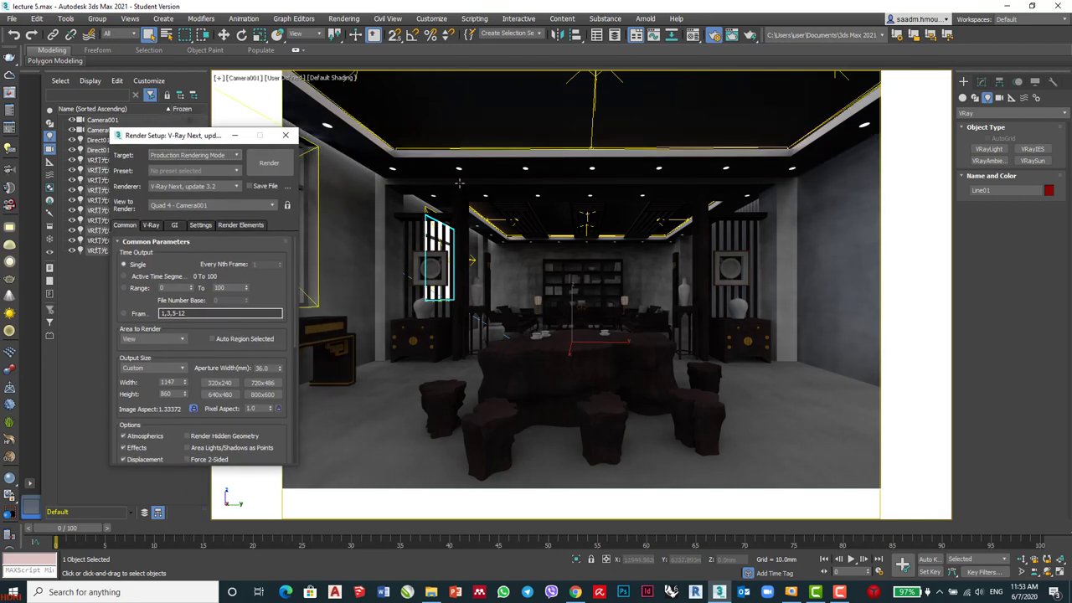
click(823, 122)
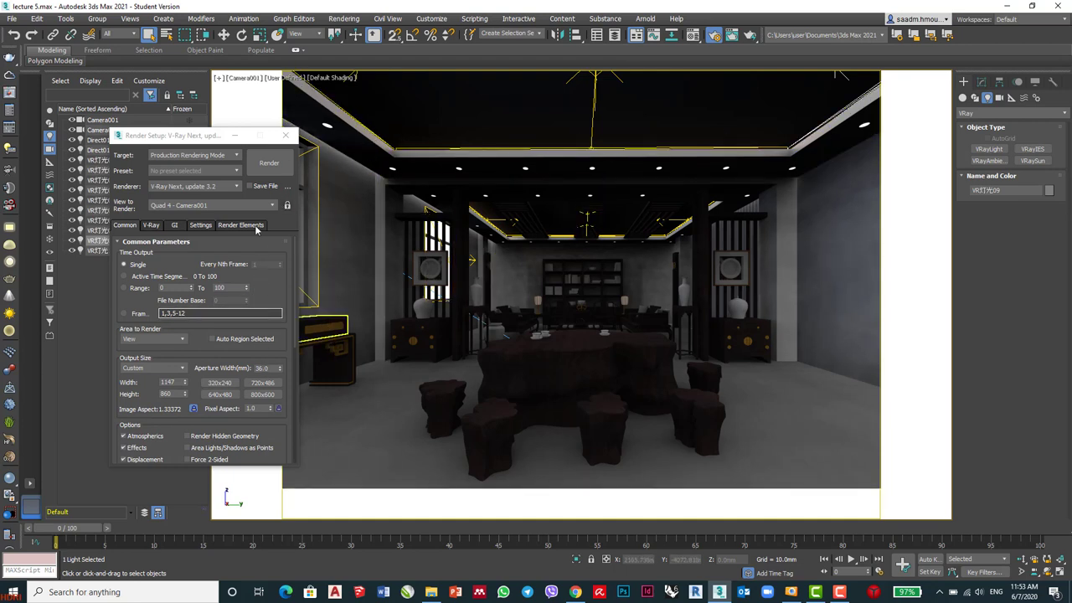
- Set the irradiance map's current preset to Very low in the V-Ray global illumination settings
drag(211, 141, 223, 105)
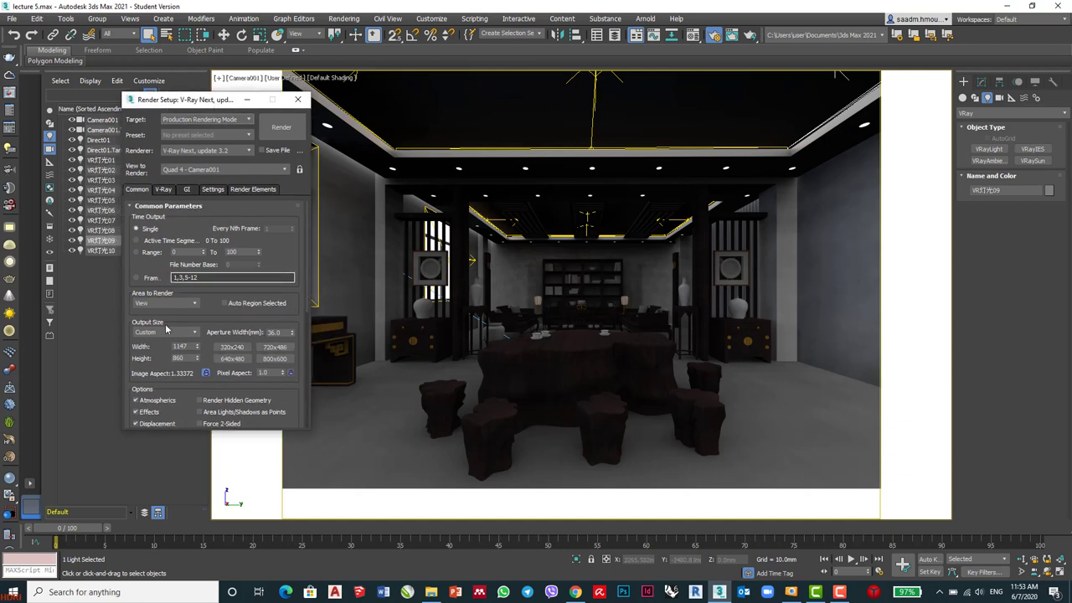
click(187, 191)
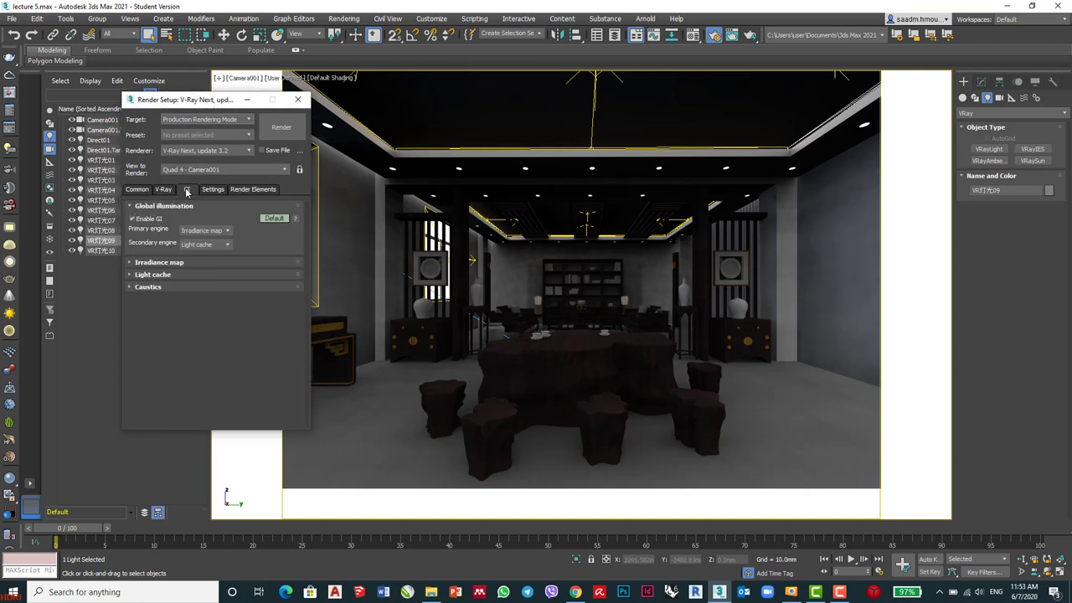
click(210, 263)
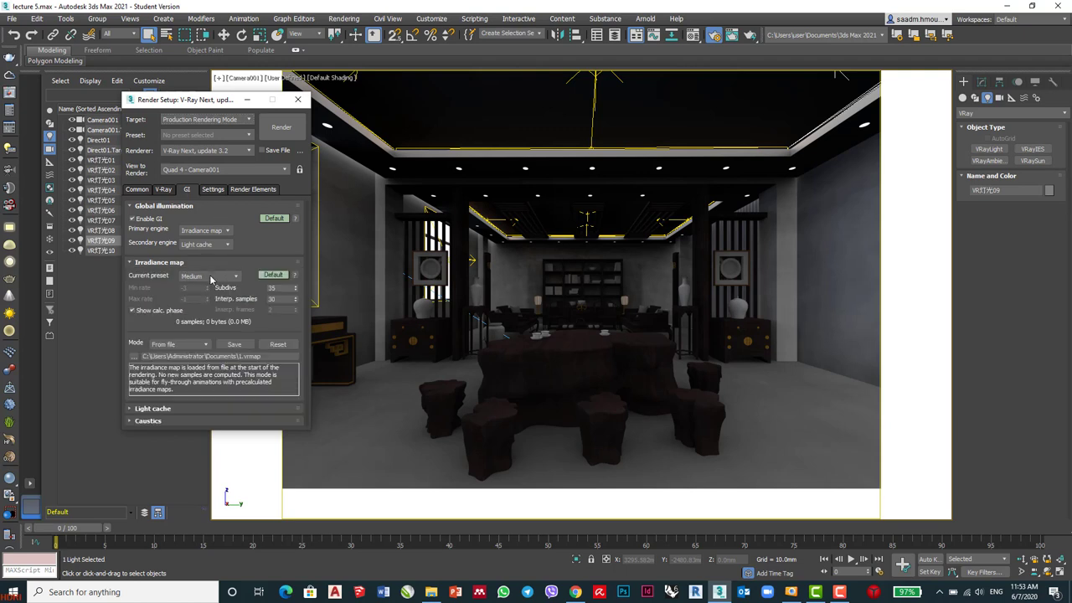
click(209, 275)
click(192, 294)
- Test-render the Camera001 view to check the lighting, cancel the render before it completes and close the rendered frame
click(281, 127)
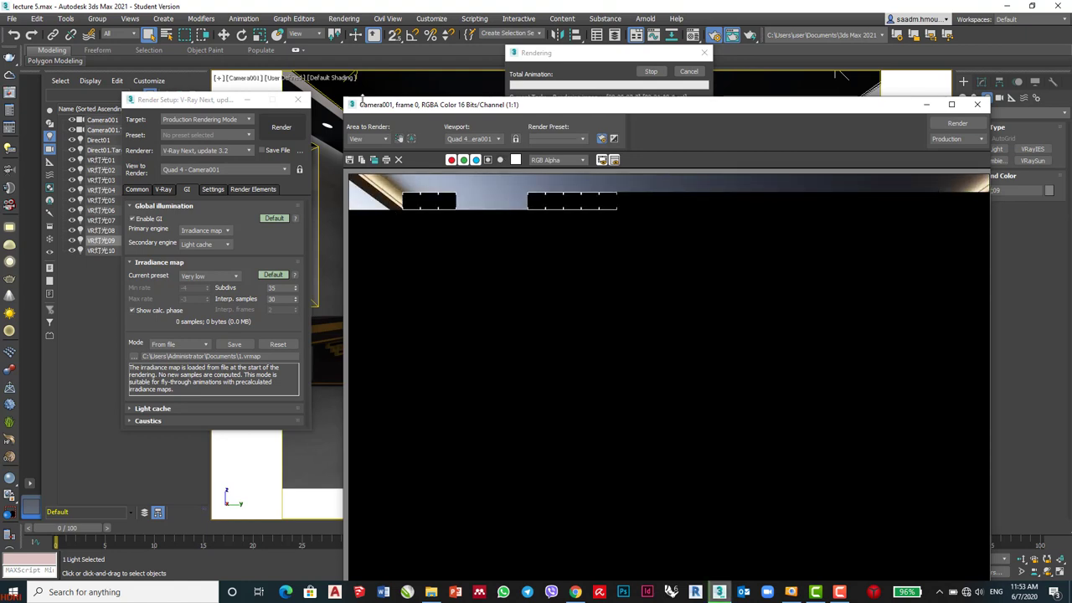
drag(344, 100, 391, 204)
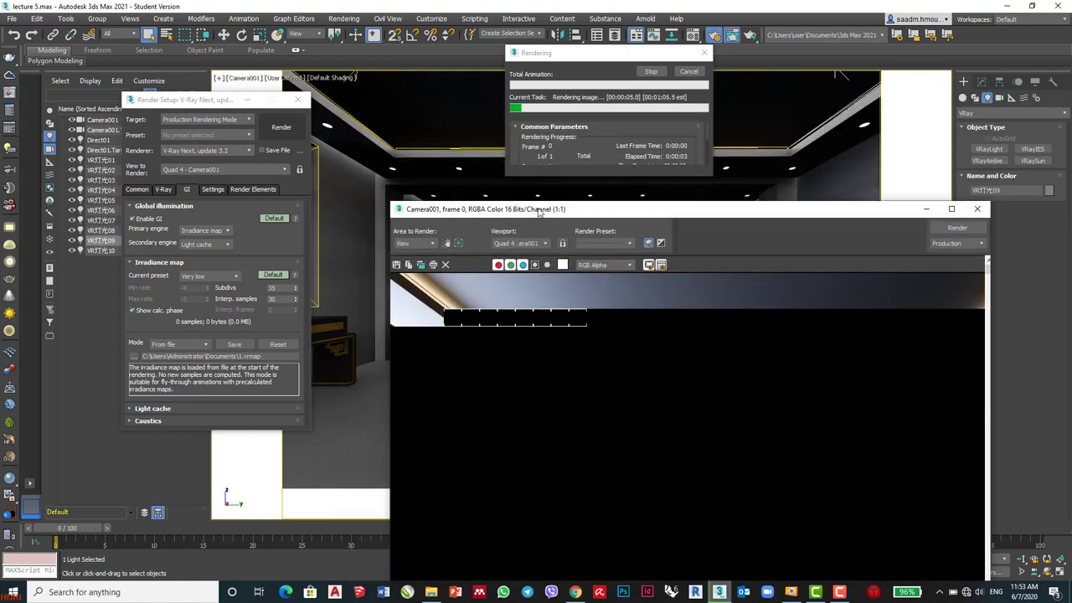
drag(539, 212, 436, 74)
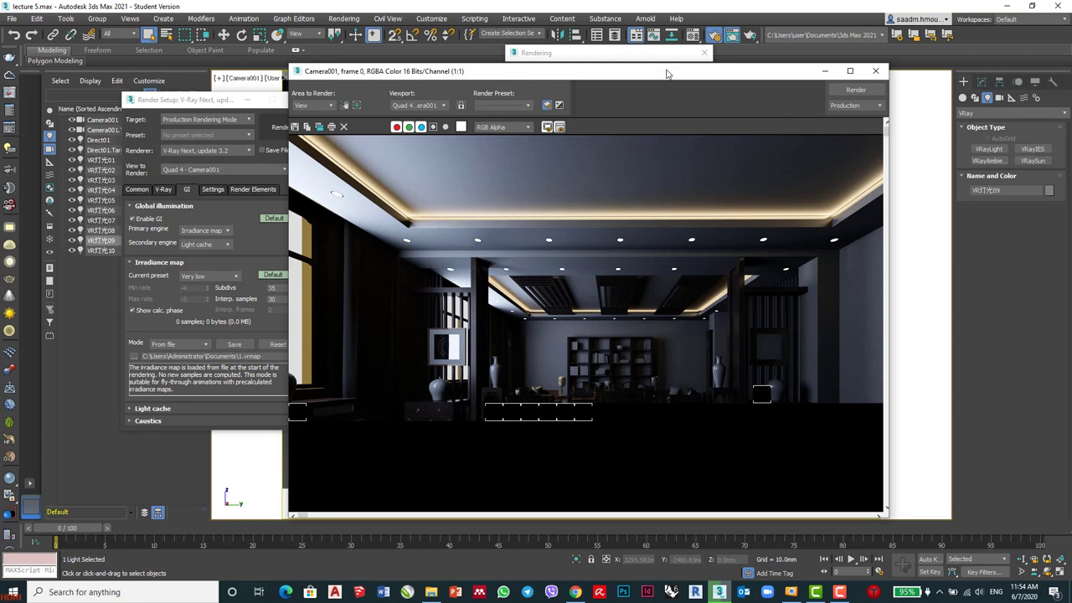
drag(668, 76, 672, 56)
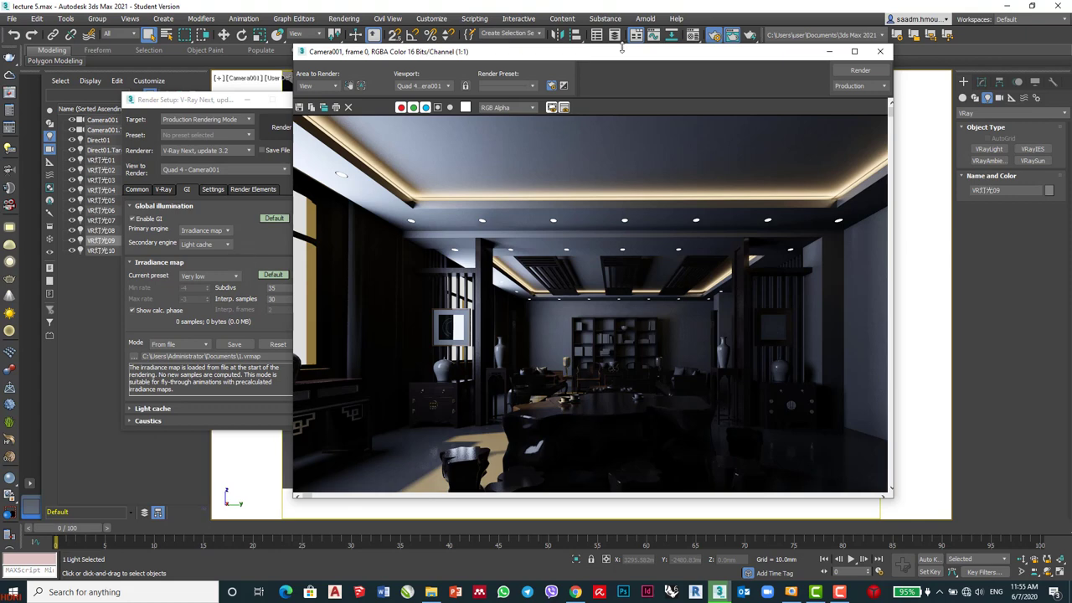
click(280, 127)
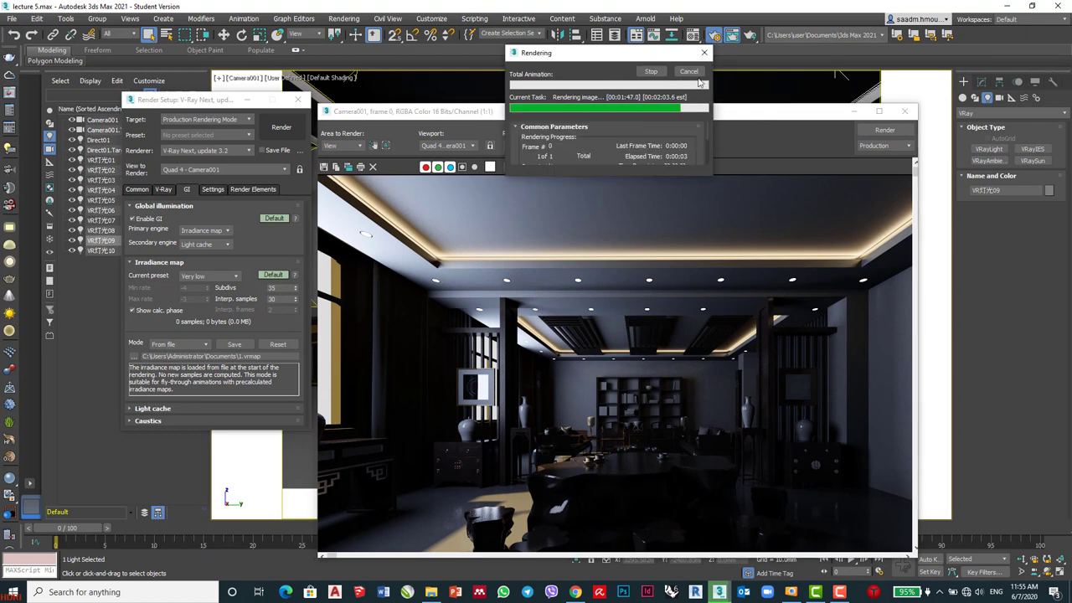
click(688, 72)
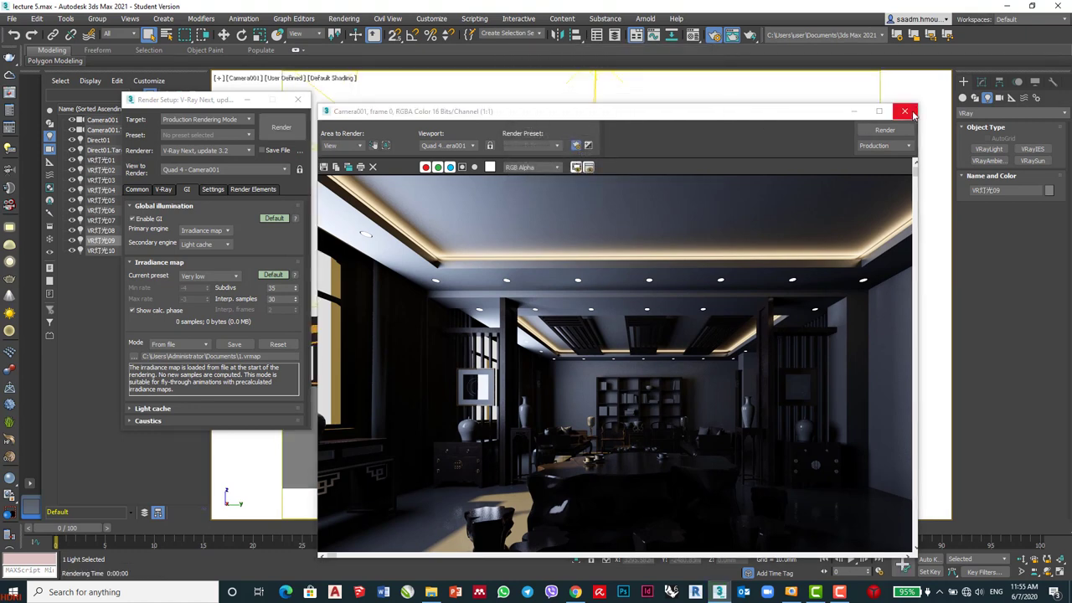
click(904, 111)
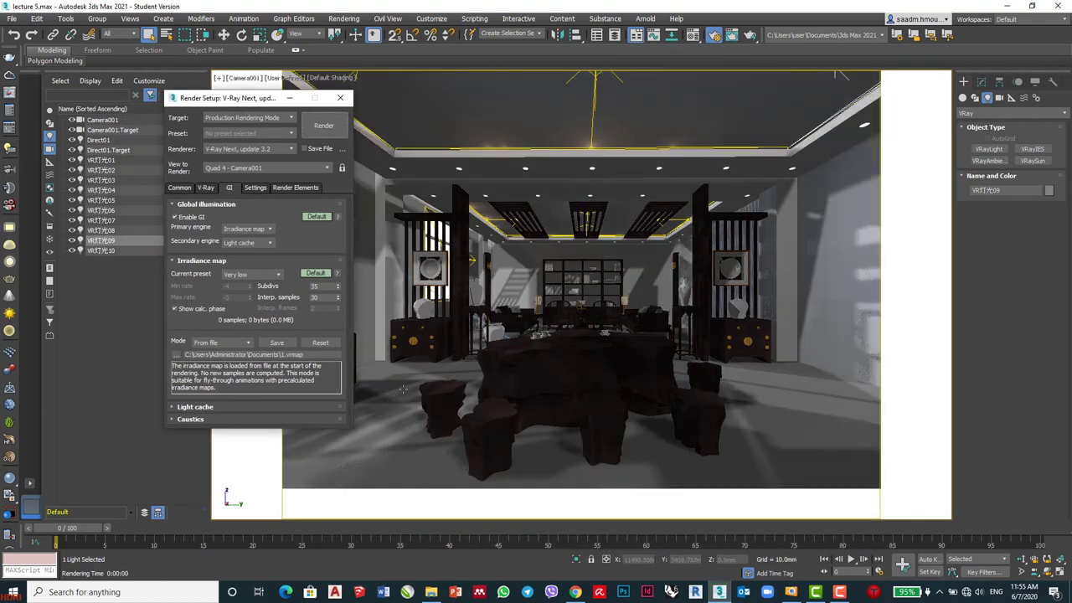
- Enable the override material in V-Ray's global switches and assign a new VRayMtl to it
click(205, 188)
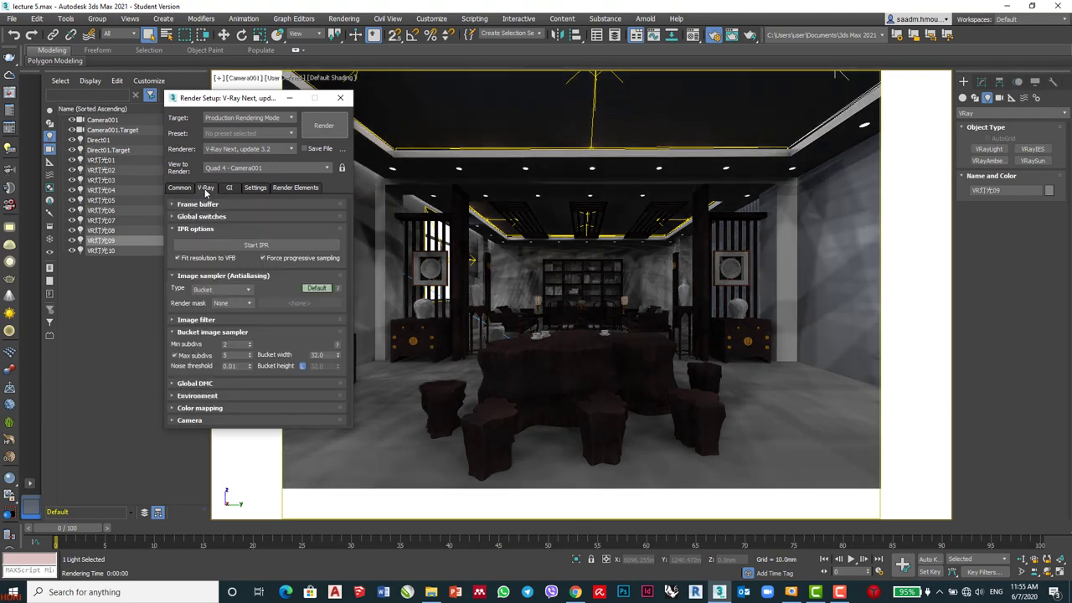
click(215, 218)
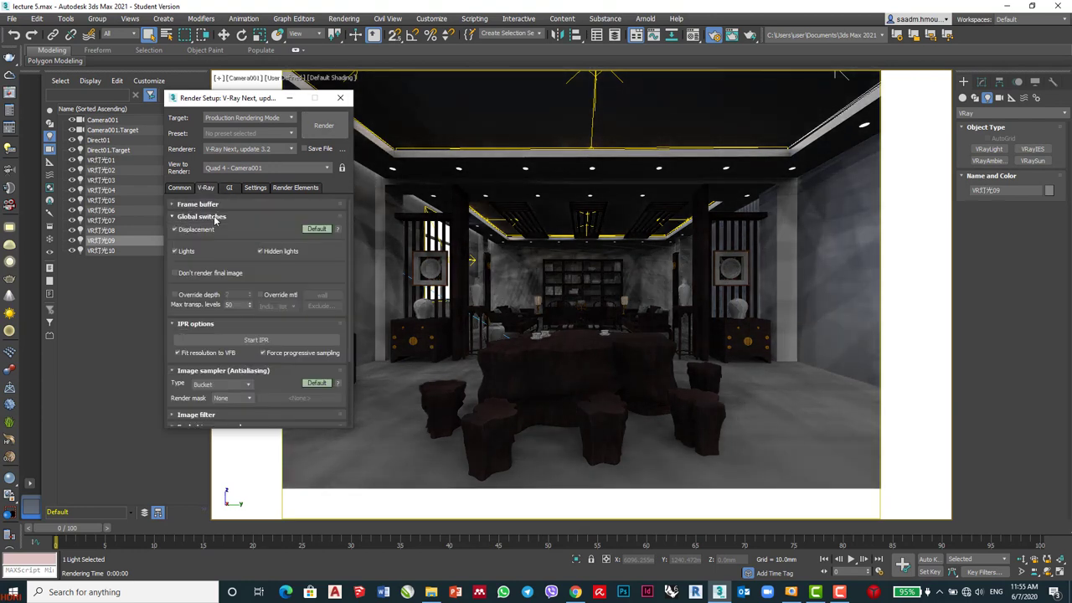
click(260, 295)
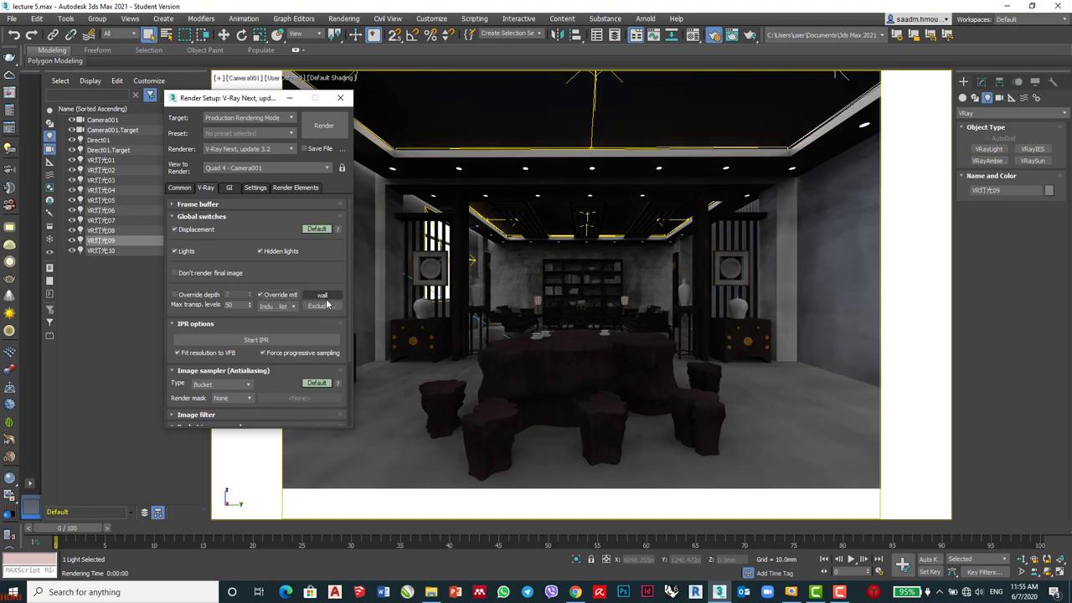
click(327, 295)
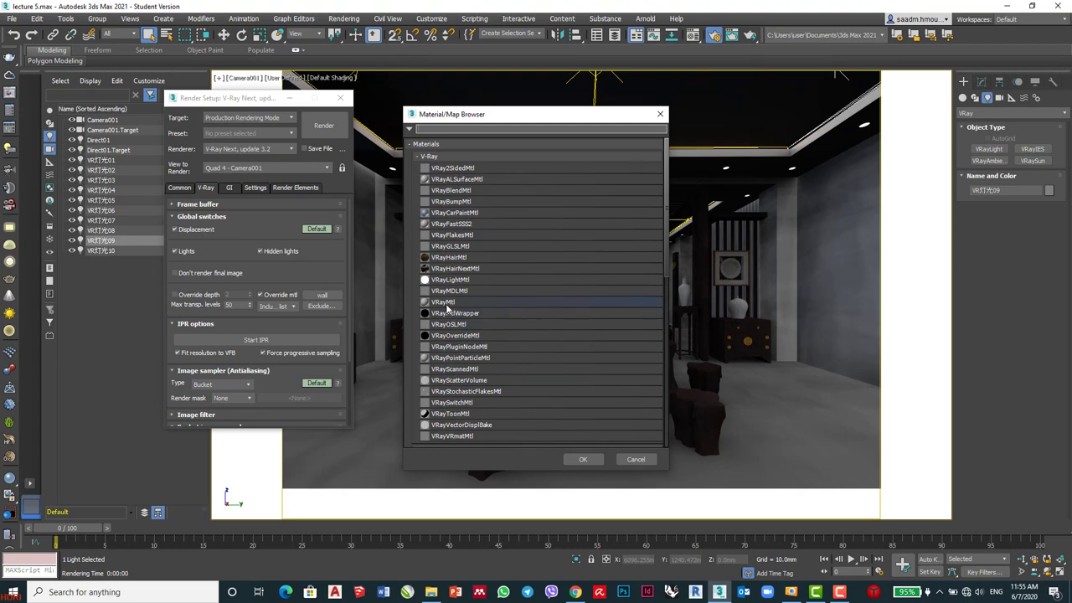
double_click(446, 302)
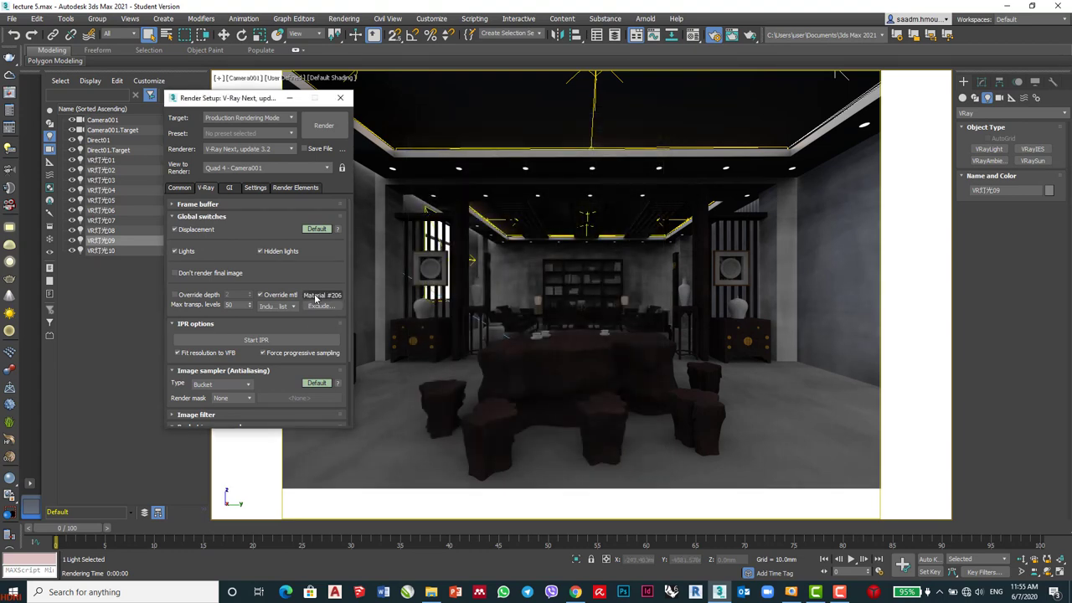
- Place the override material as an instance in the last visible sample slot of the Material Editor
click(435, 277)
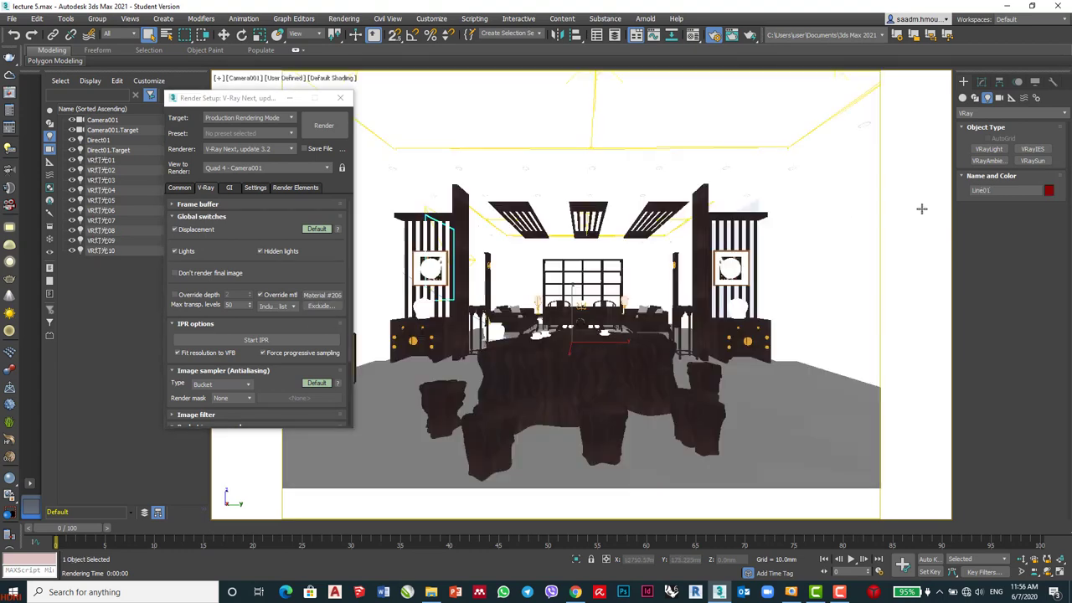
key(m)
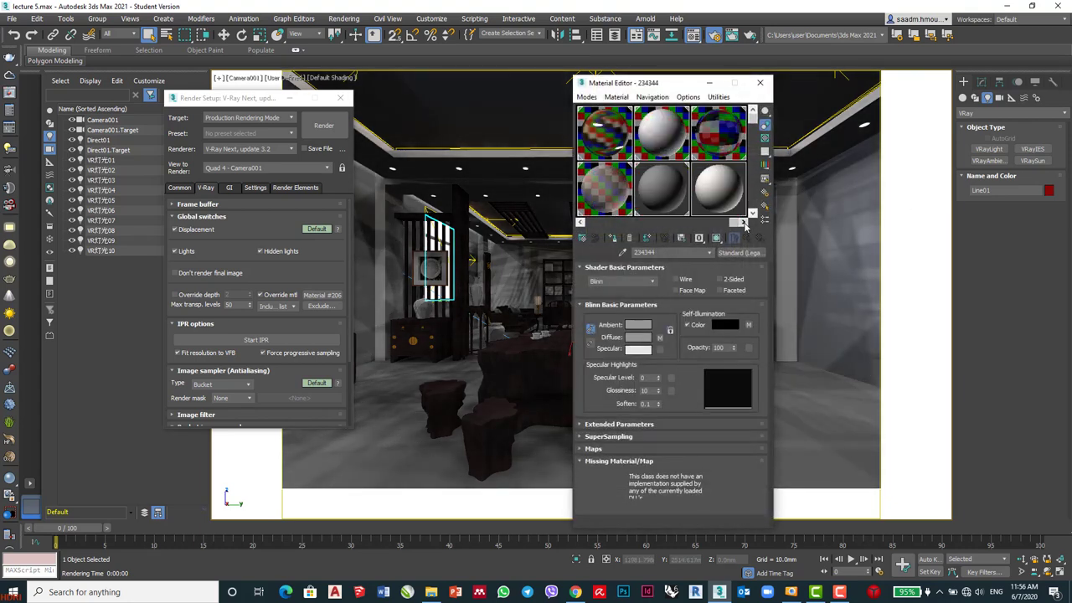
click(731, 201)
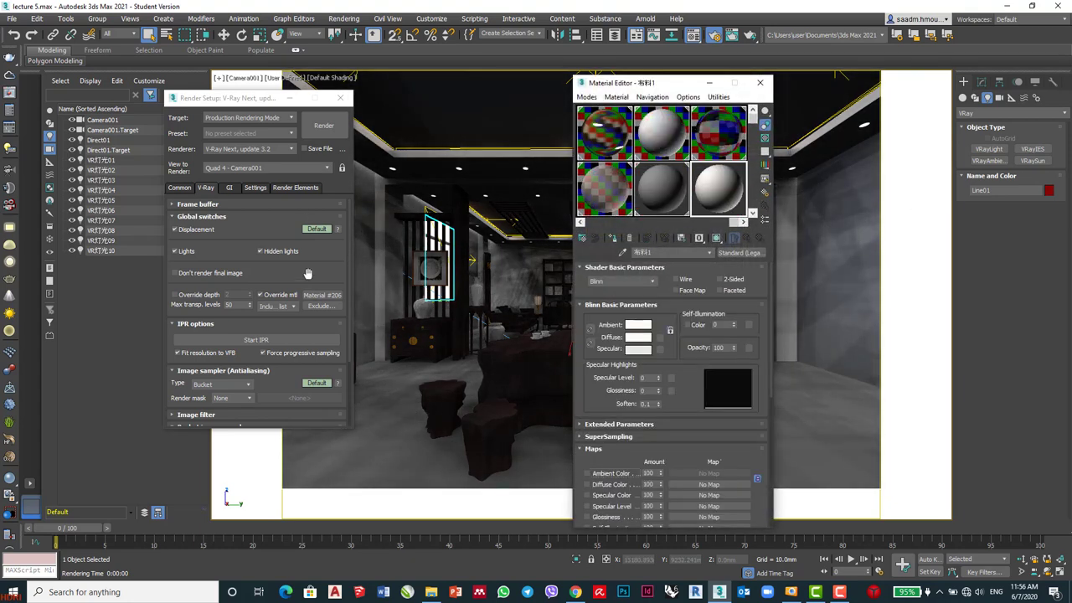
drag(718, 197, 718, 204)
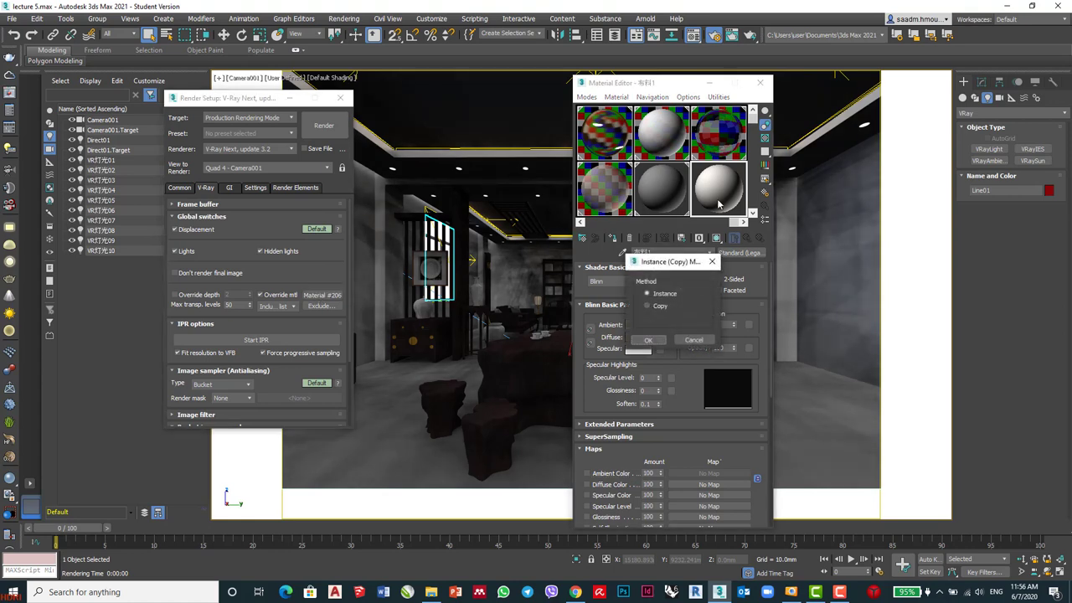
click(650, 340)
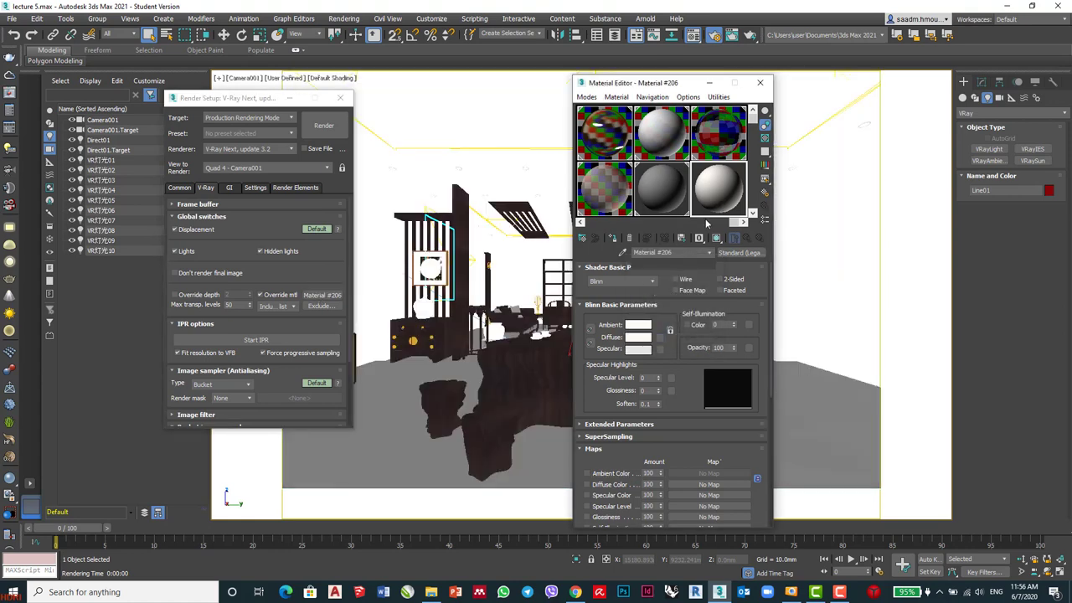
- Set the override material's diffuse colour to pure white (255, 255, 255)
click(642, 280)
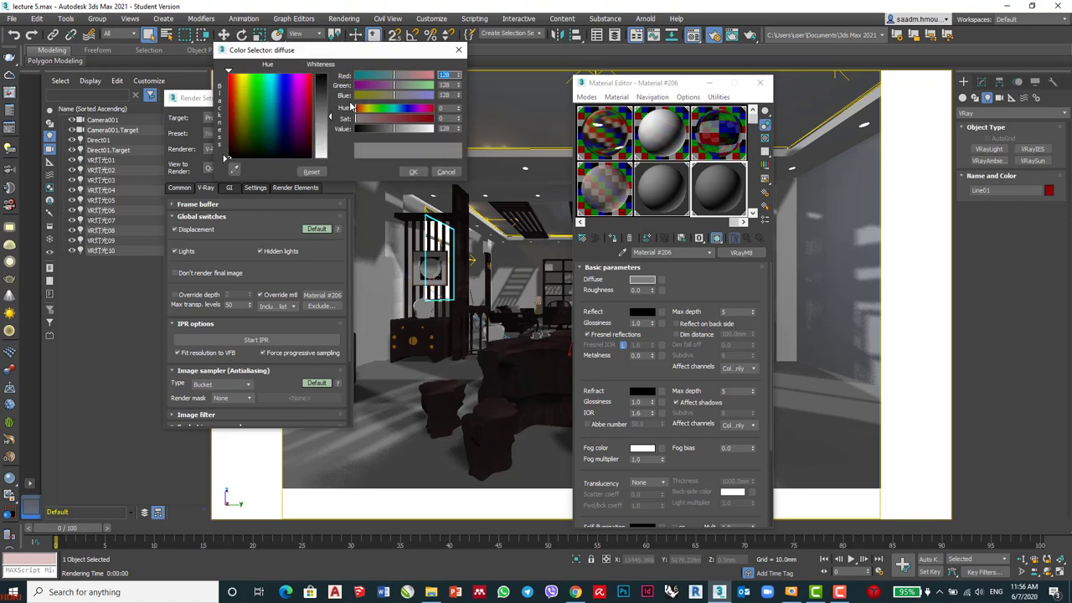
drag(321, 126, 321, 157)
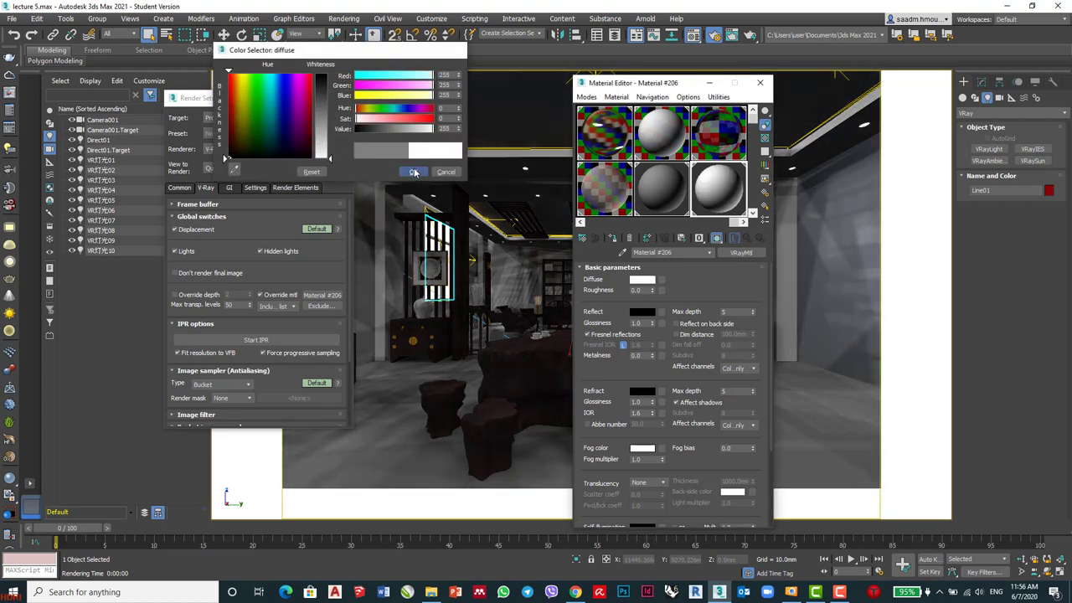
click(414, 173)
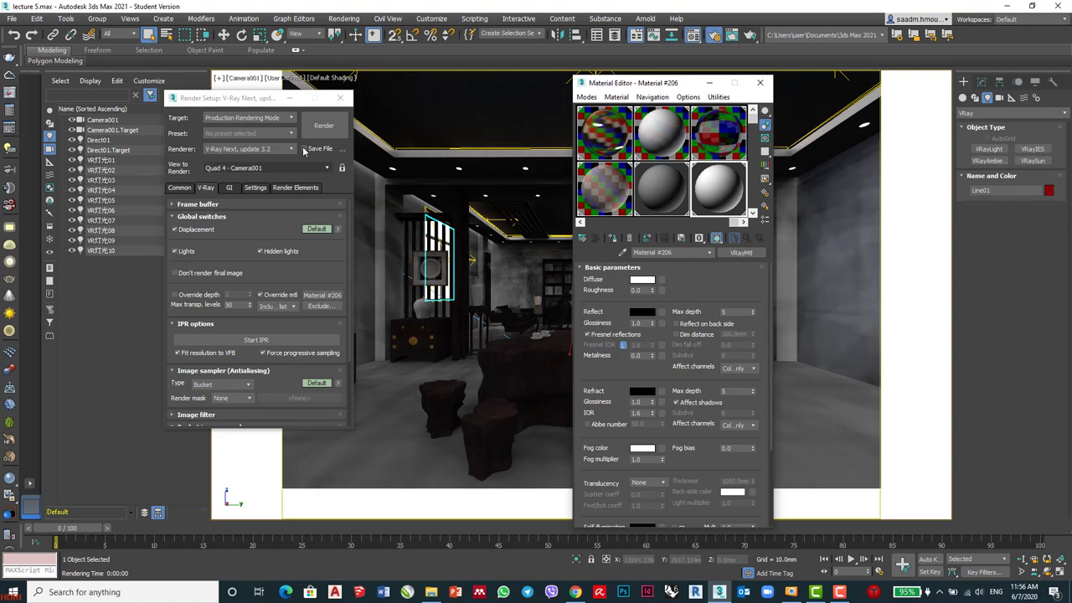
- Render the Camera001 view with the white override material, inspect the image and close the rendered frame and Material Editor
click(320, 125)
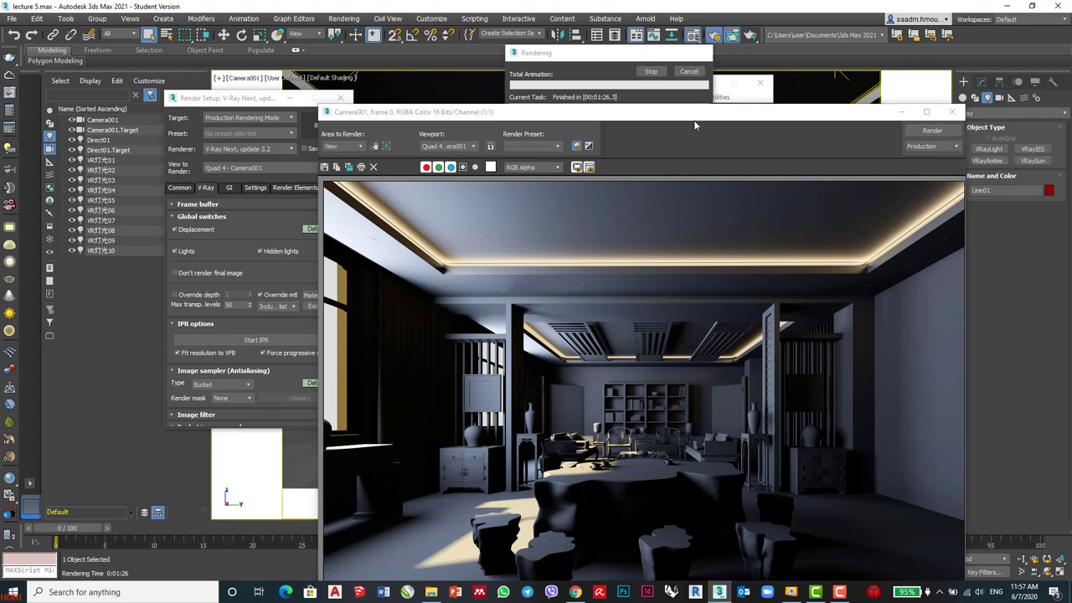
drag(696, 122, 666, 46)
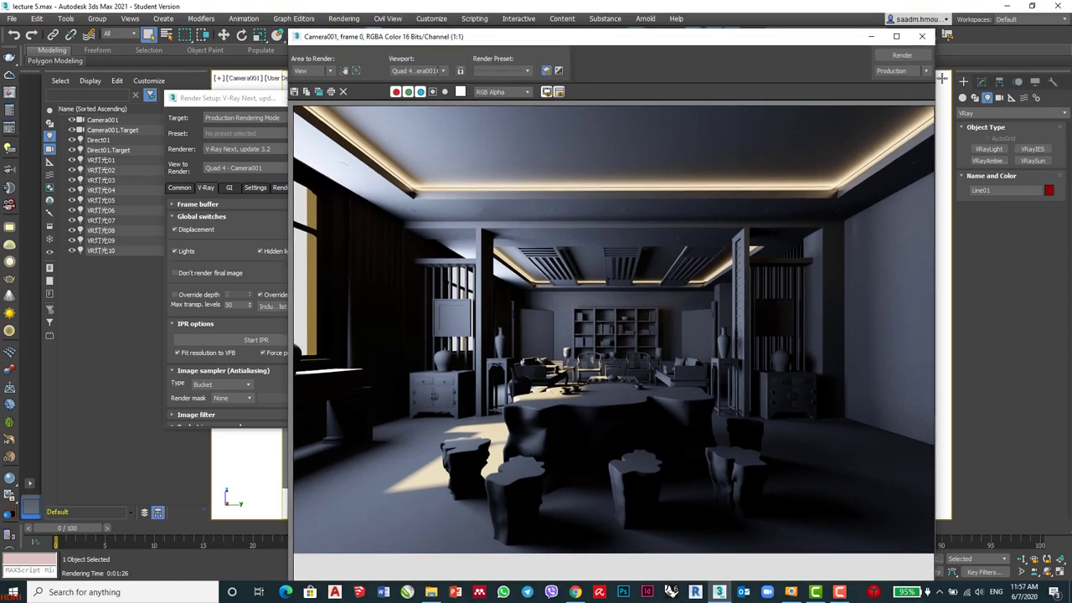
click(924, 37)
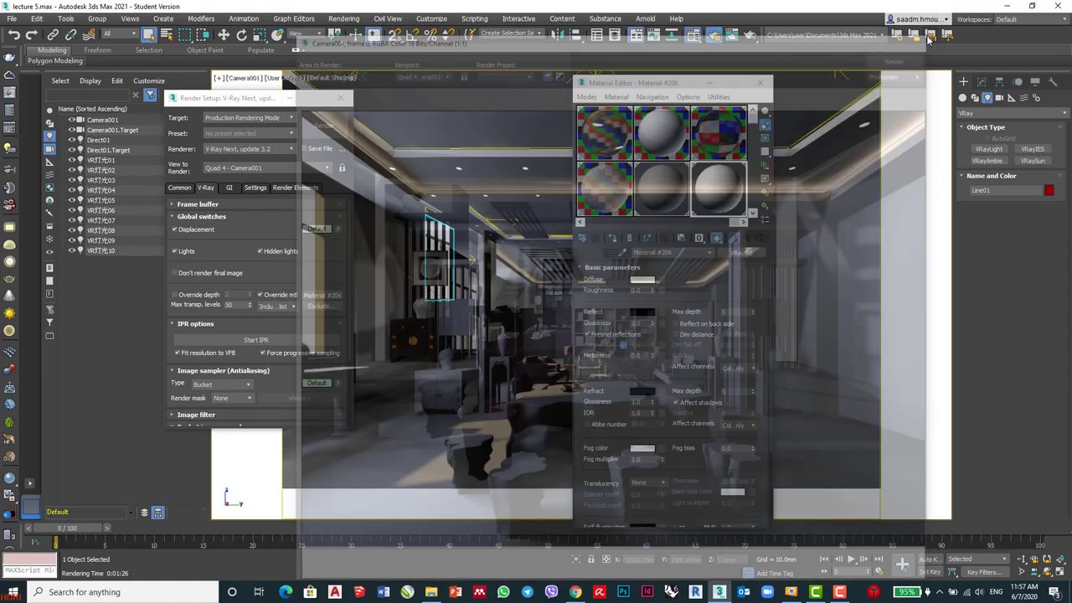
drag(711, 82, 630, 95)
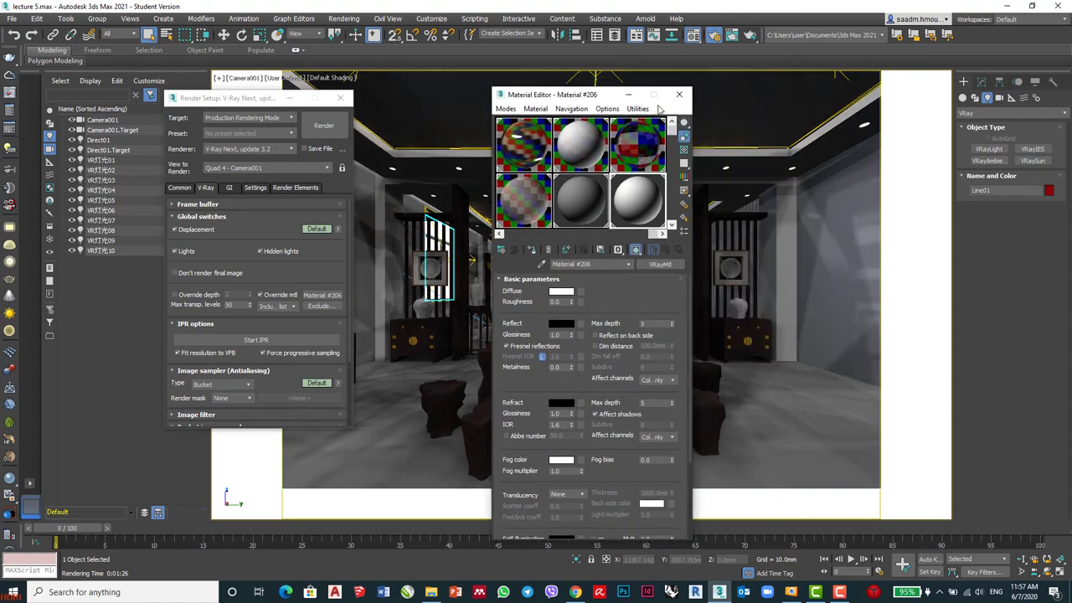
click(679, 94)
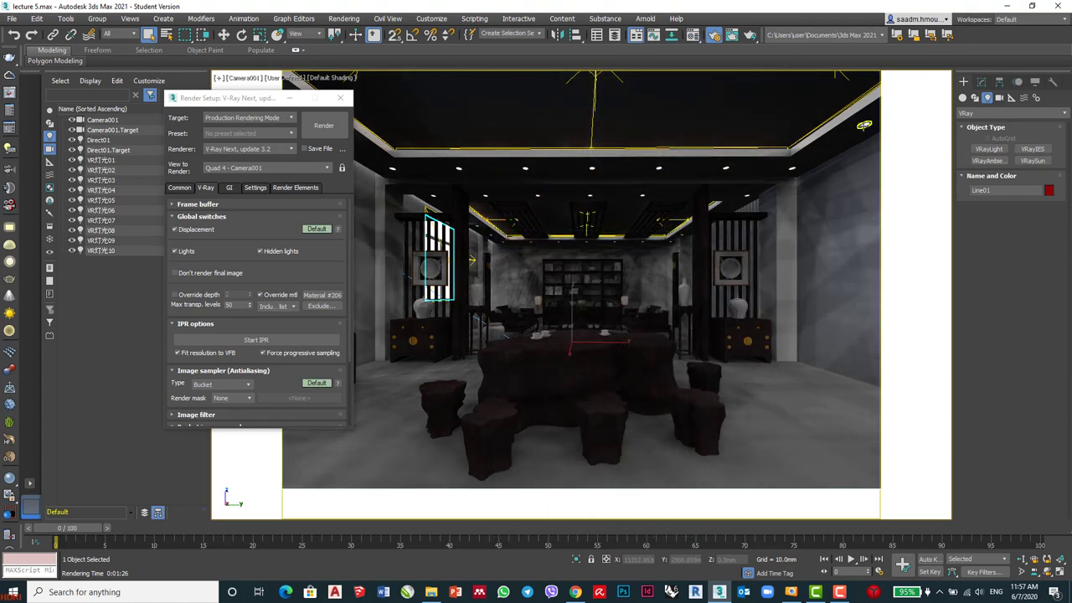
- Select a round ceiling spotlight fixture and the room's walls, extend the selection to similar objects and hide everything unselected
click(864, 126)
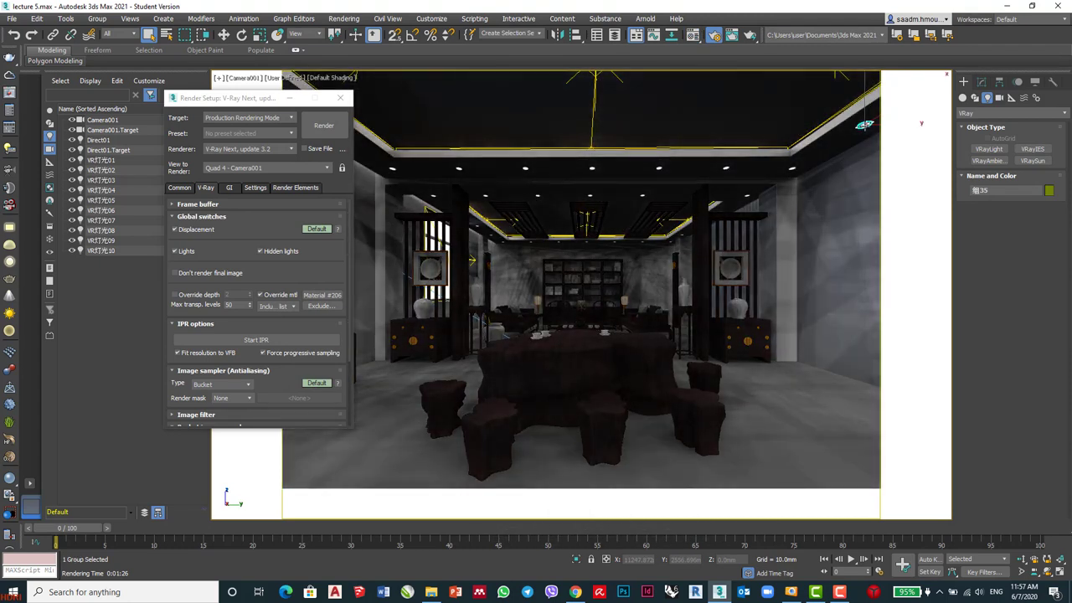
ctrl+click(840, 210)
right_click(841, 212)
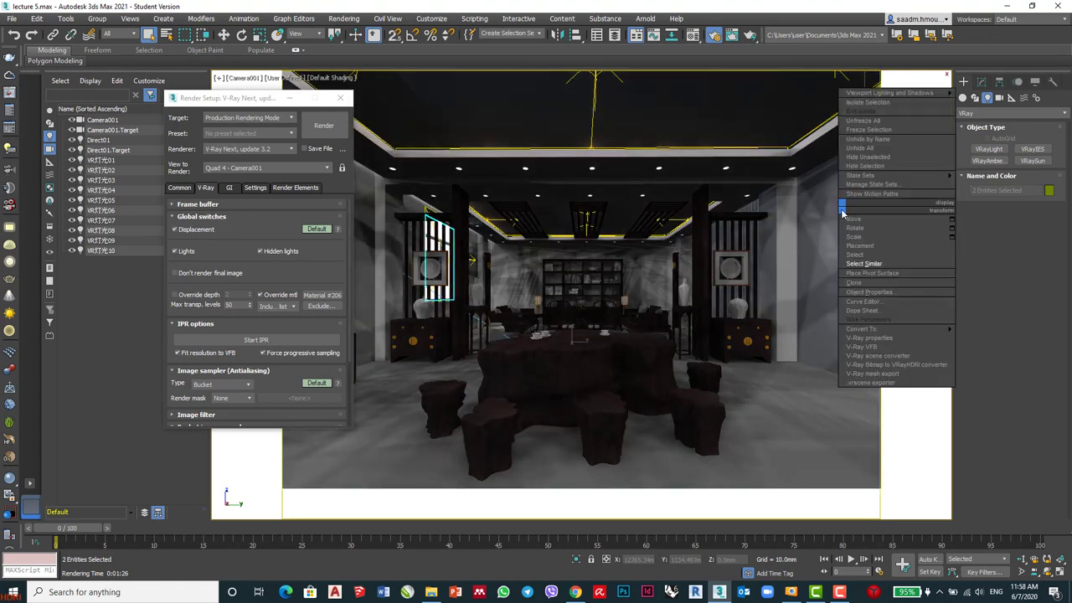
click(859, 263)
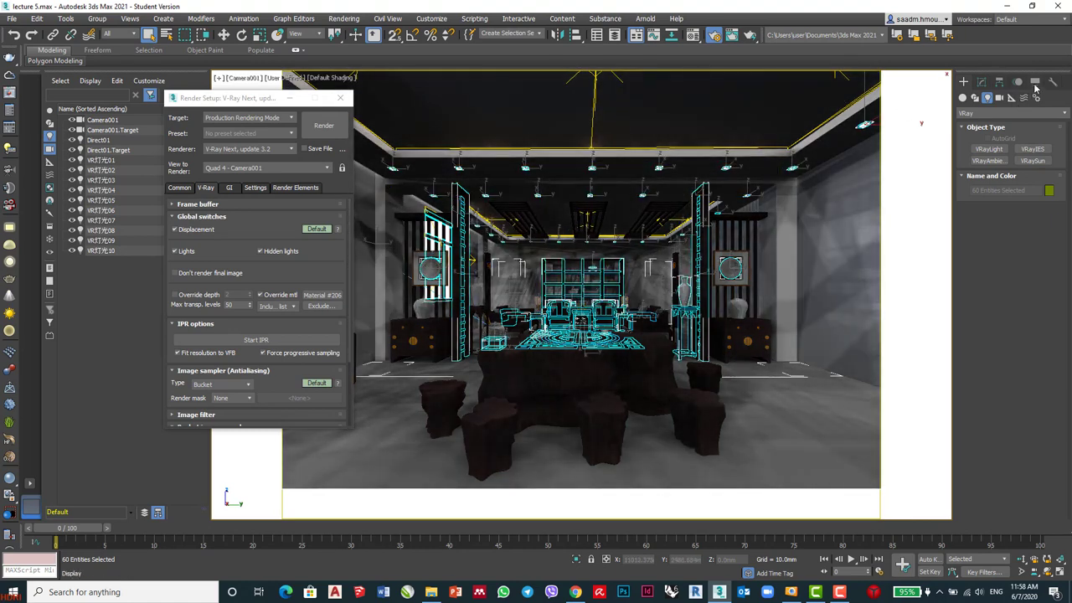
click(1035, 83)
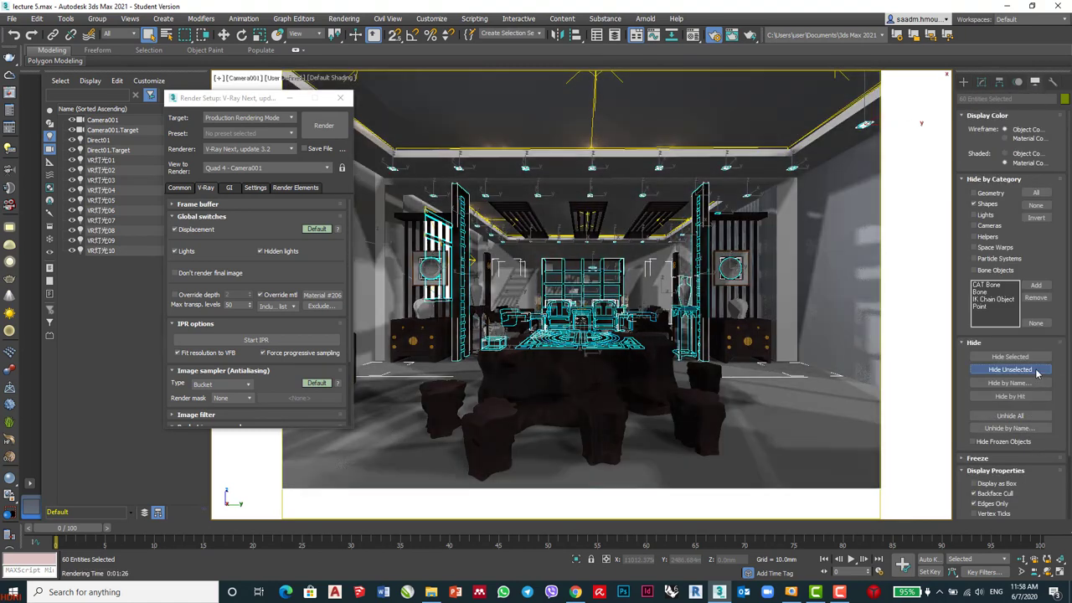
click(1036, 372)
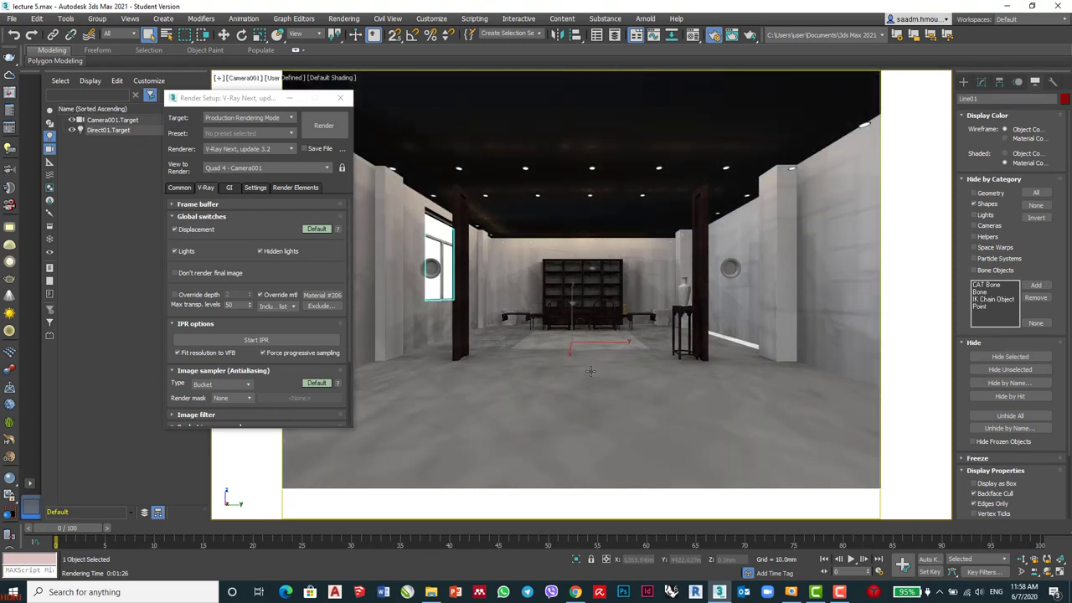
- Create a targeted VRayIES light in the Front view at the ceiling fixture above the shelf, aimed obliquely down toward the back wall
key(f)
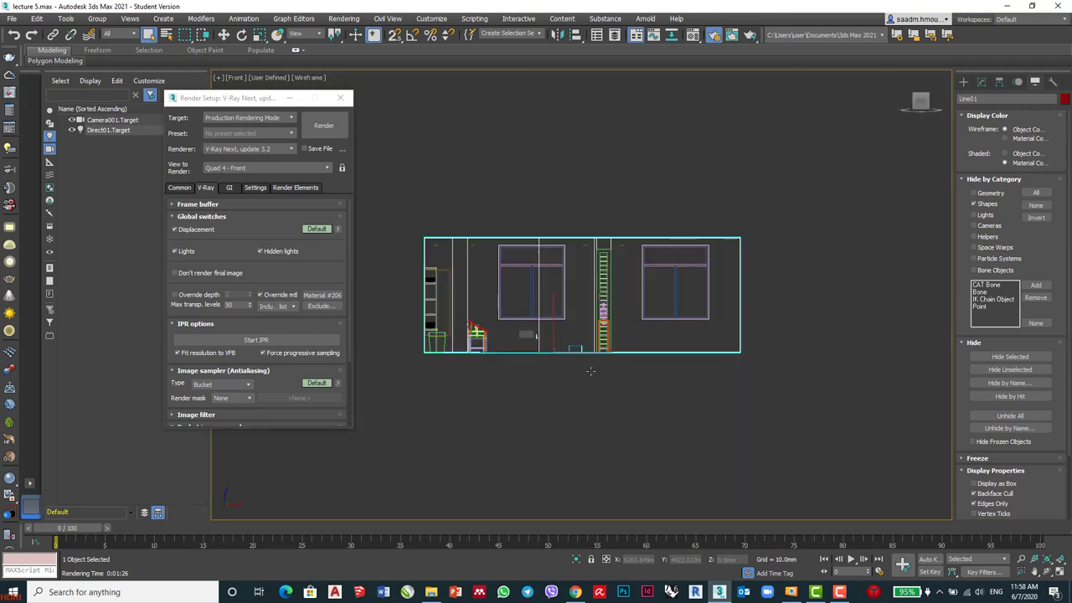
click(581, 401)
scroll(379, 287, up, 6)
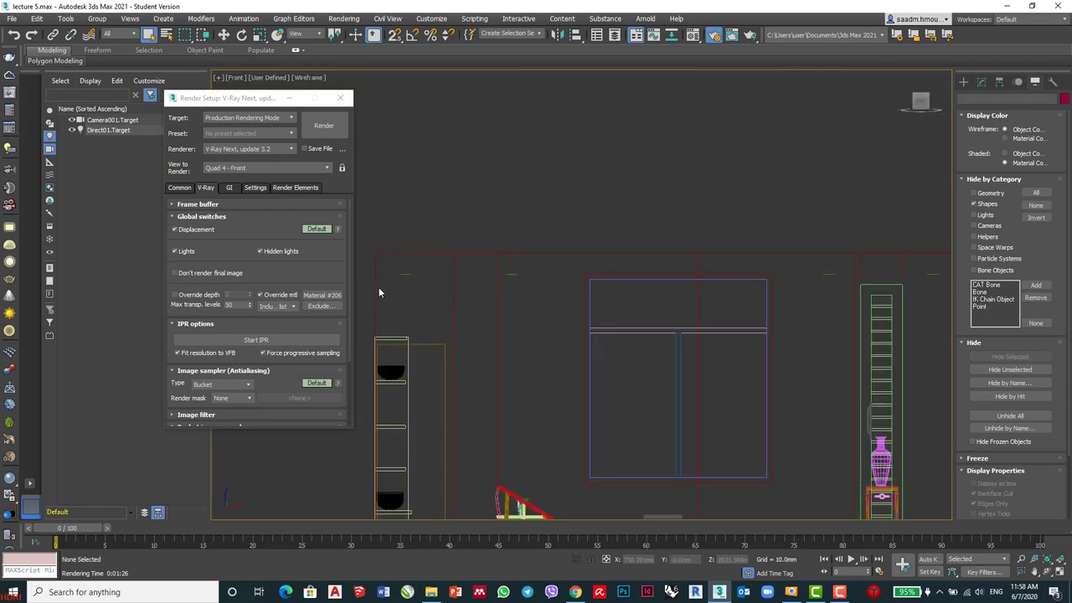
scroll(569, 235, down, 5)
scroll(539, 257, up, 2)
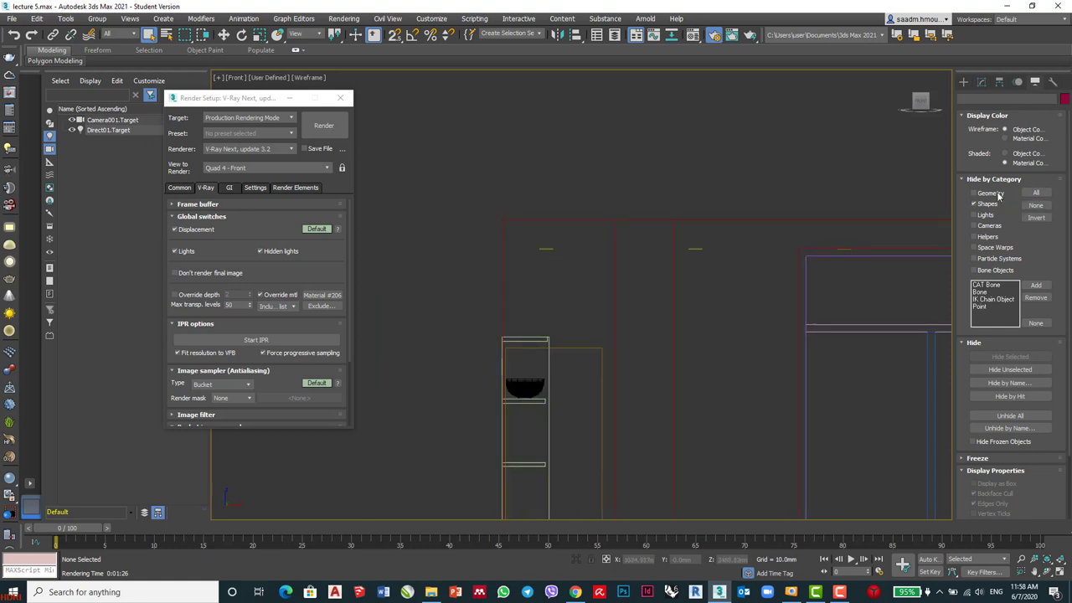
click(964, 82)
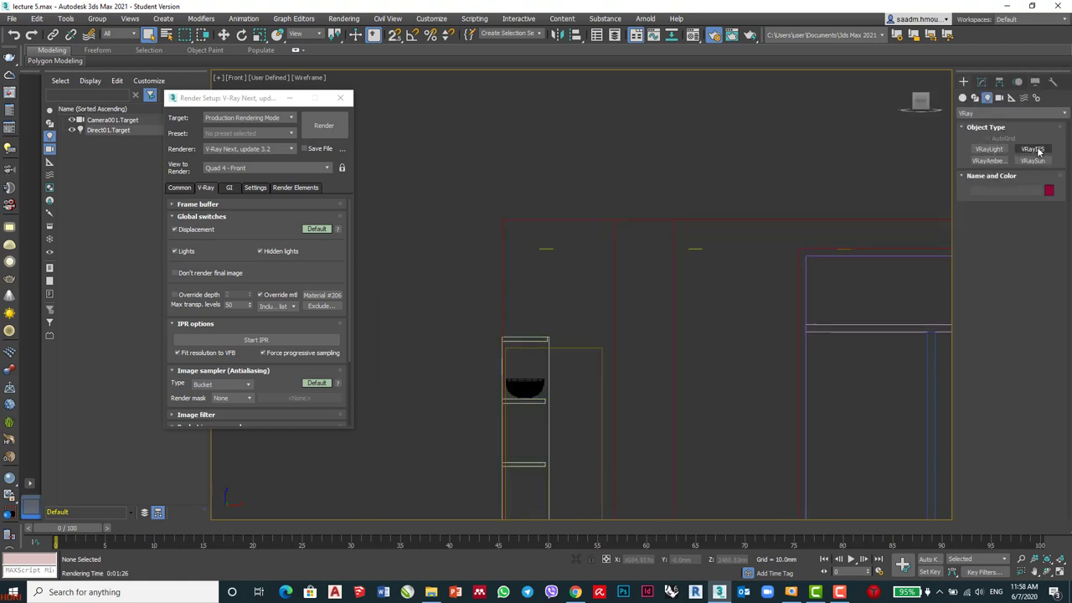
click(1035, 149)
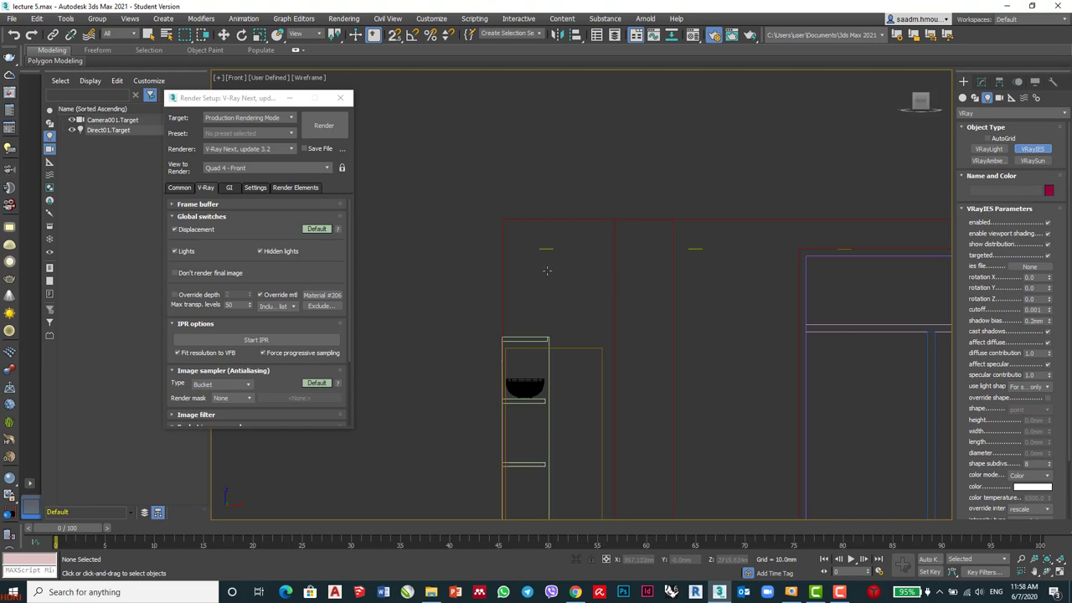
scroll(544, 260, up, 2)
drag(544, 232, 500, 378)
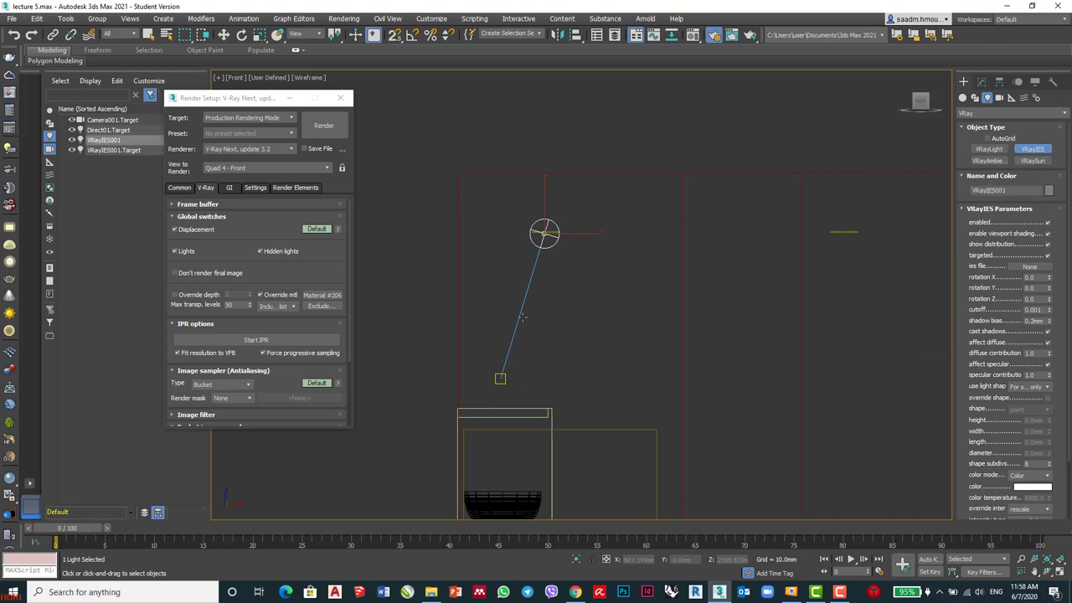
scroll(546, 236, down, 3)
scroll(545, 238, up, 3)
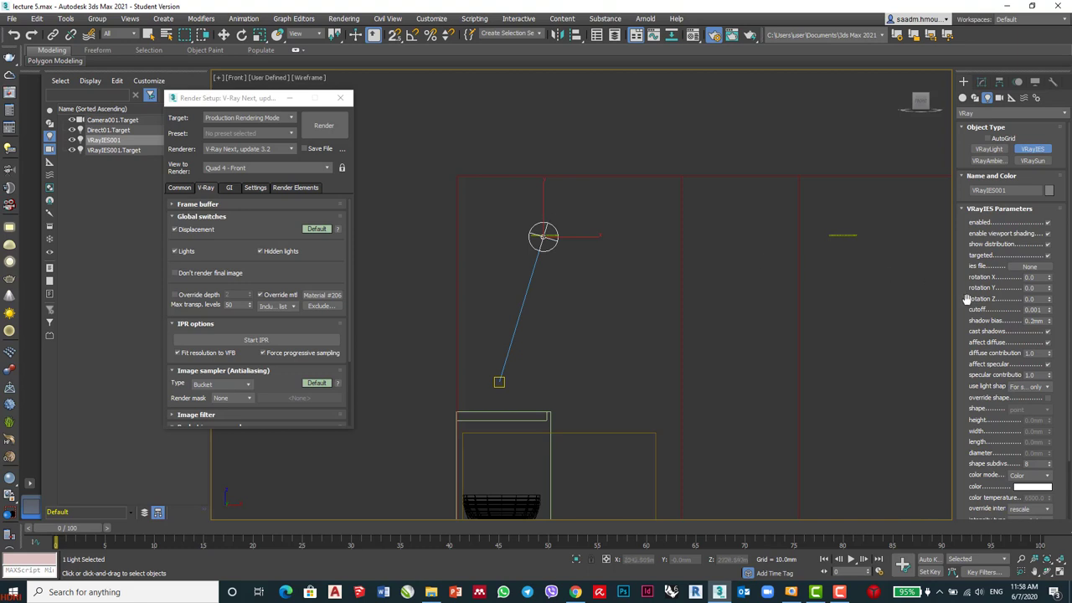
key(q)
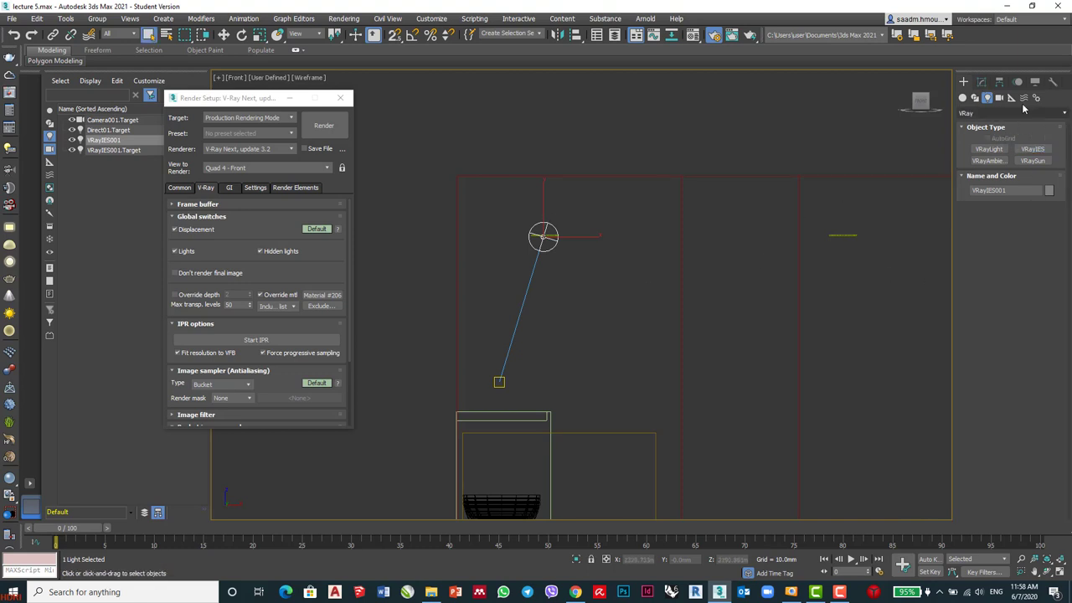
click(982, 83)
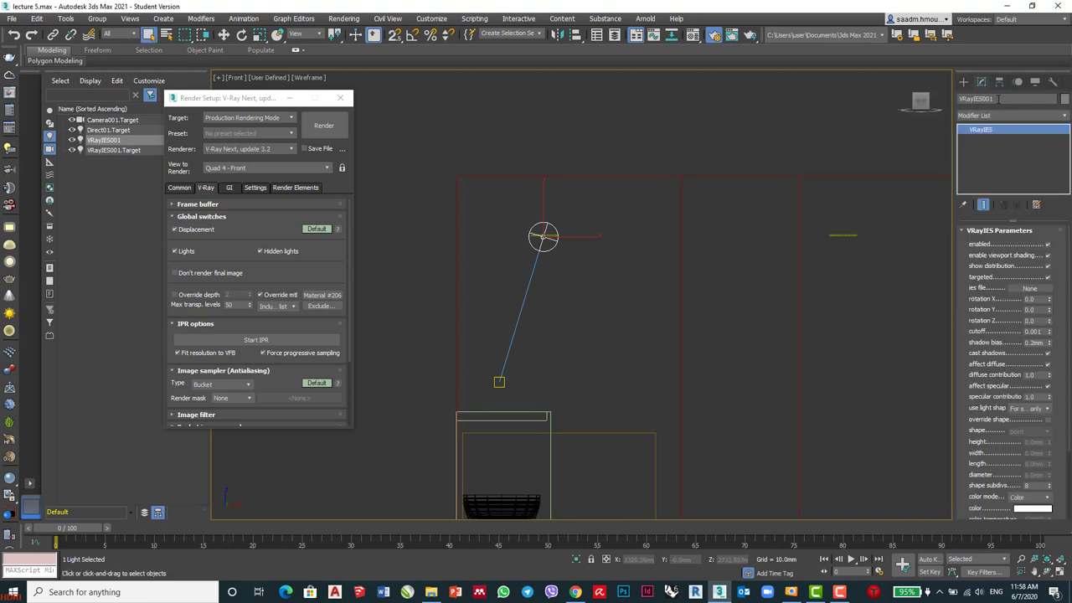
- Select the IES light with its target and move both in the Top view onto the ceiling fixture beside the lower corner column
click(500, 382)
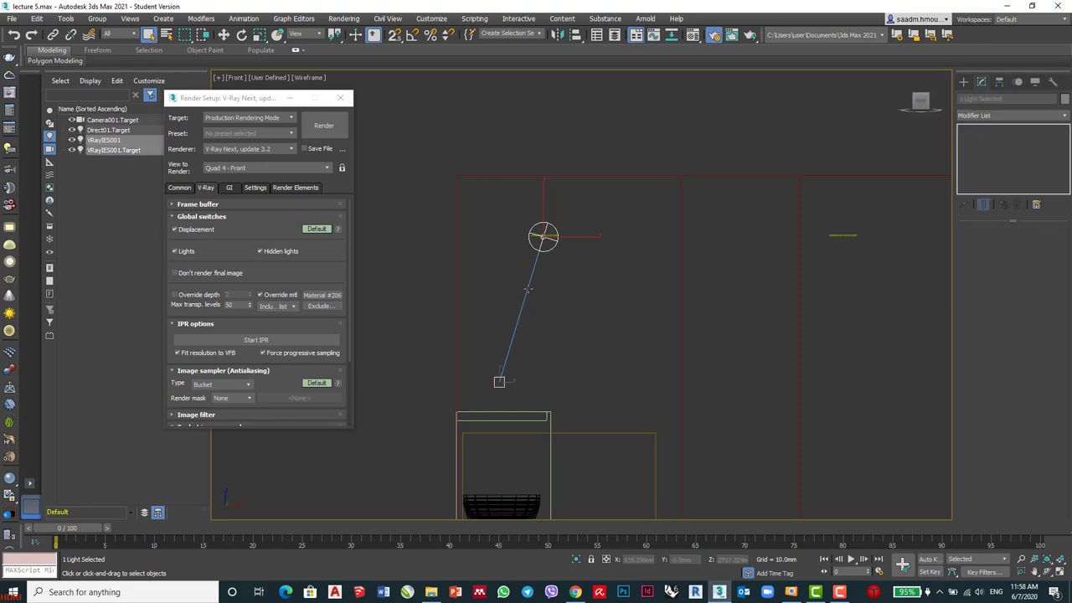
click(535, 291)
click(529, 284)
key(t)
scroll(581, 290, up, 3)
scroll(581, 290, down, 5)
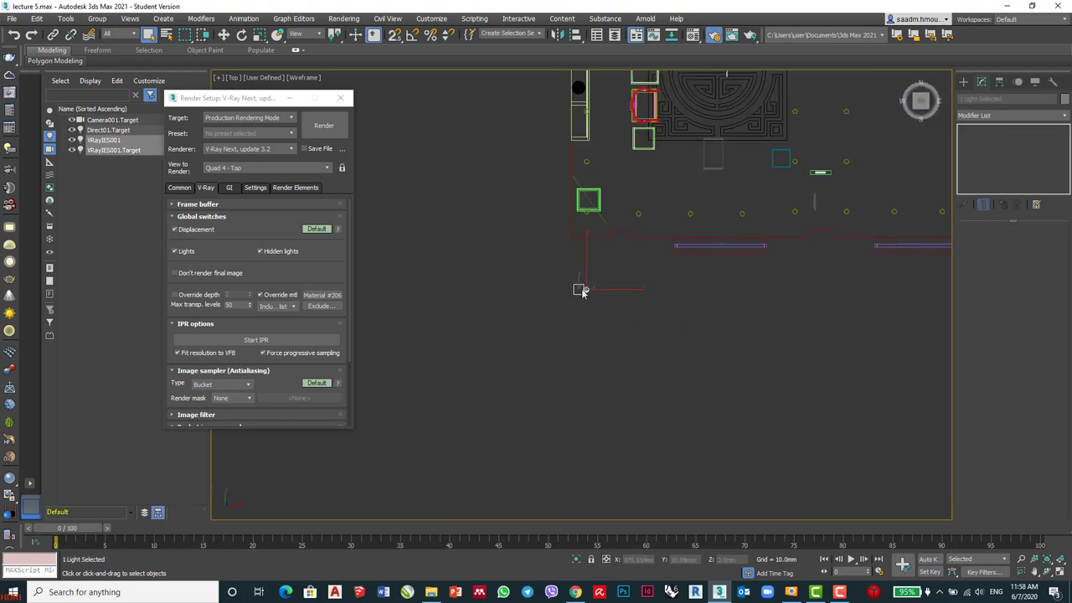
scroll(584, 293, up, 4)
key(w)
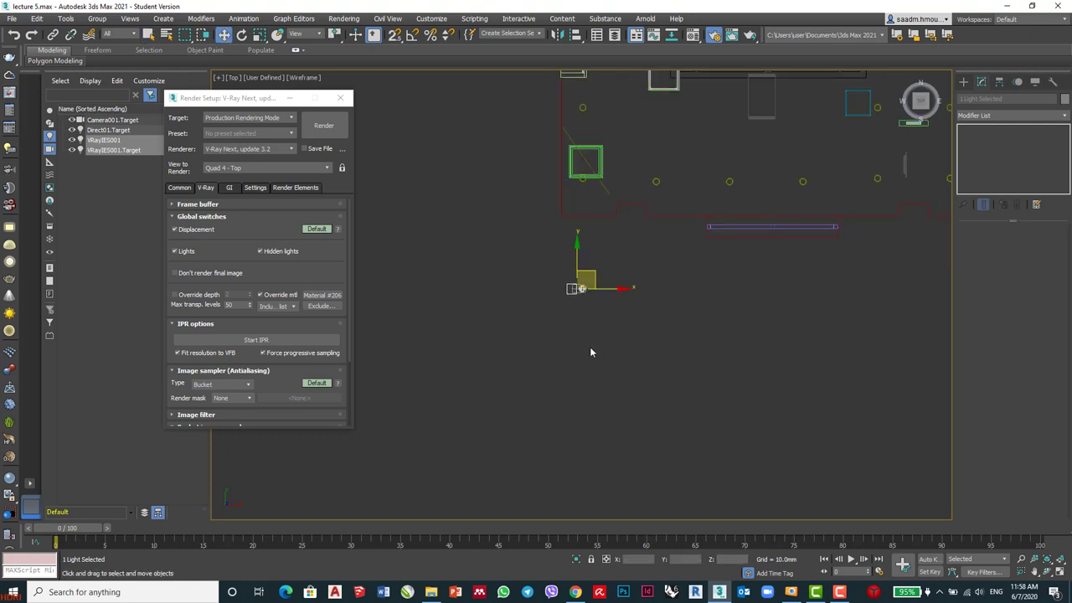
scroll(589, 347, down, 6)
scroll(587, 329, up, 2)
scroll(589, 330, up, 3)
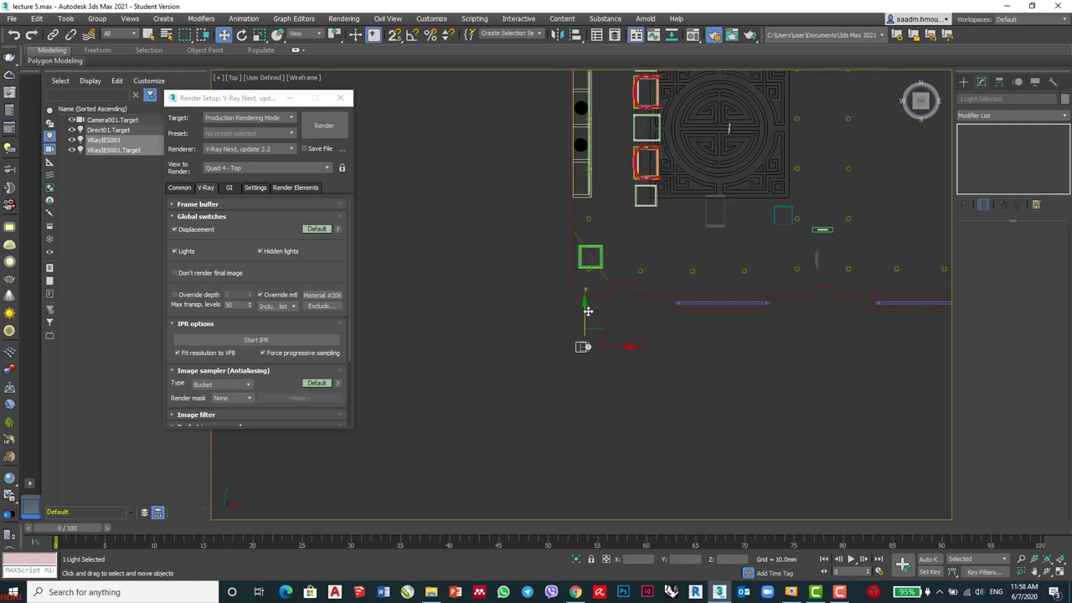
drag(605, 329, 598, 259)
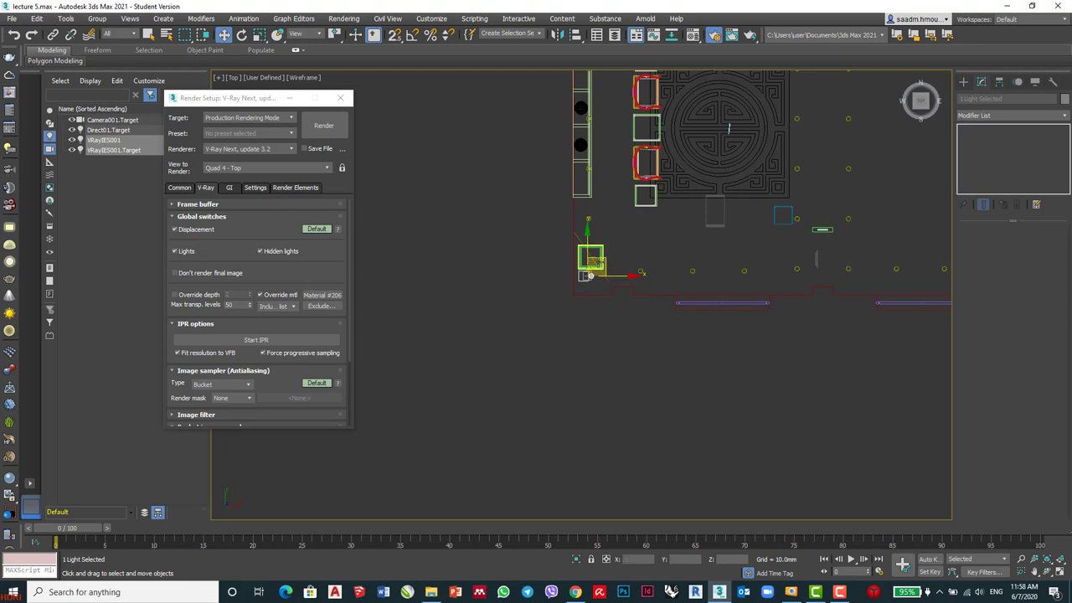
scroll(553, 341, up, 5)
scroll(532, 379, down, 4)
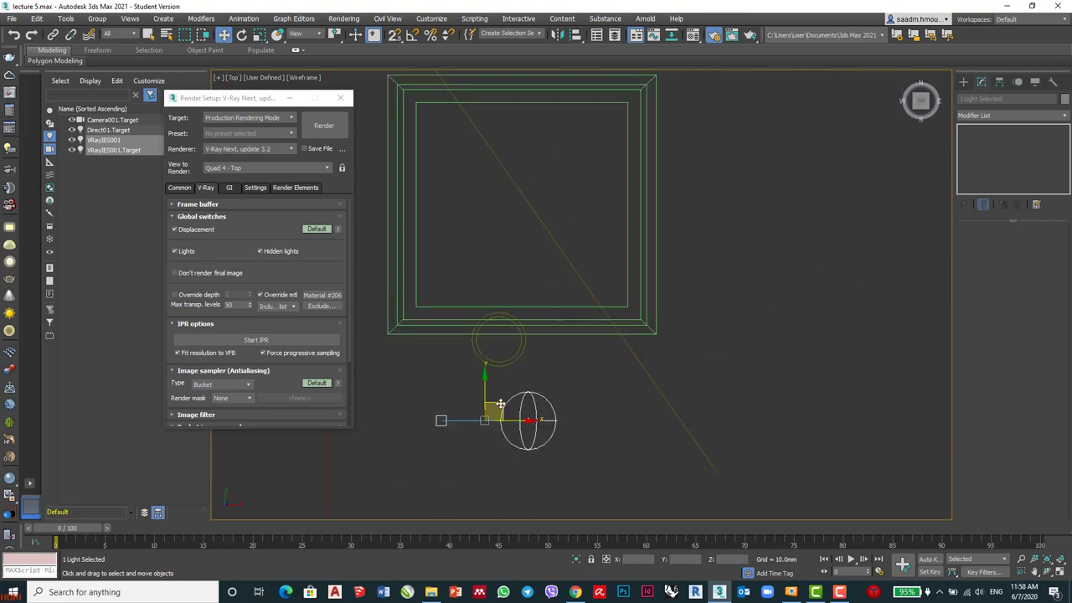
drag(500, 405, 470, 321)
- Lower the IES light and its target in the Front view so the light sits just below the ceiling fixture
key(f)
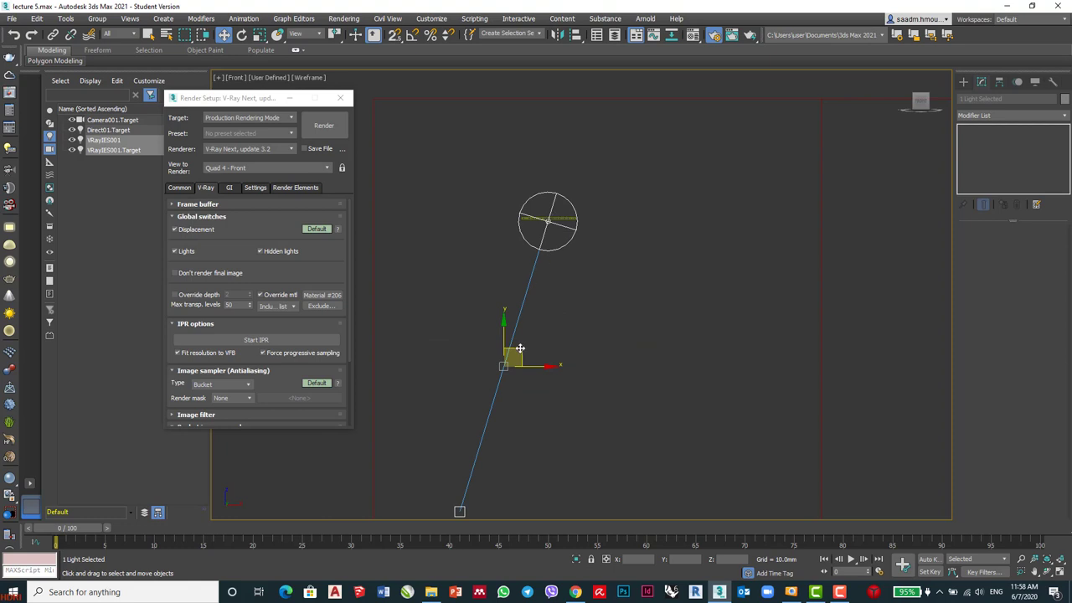
drag(520, 348, 518, 379)
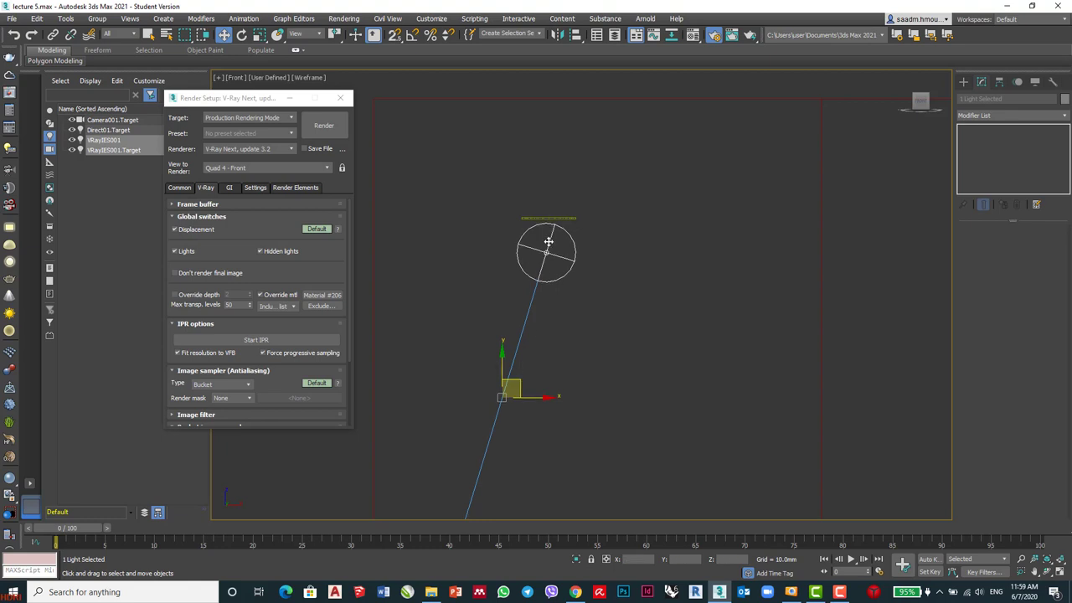
scroll(552, 218, up, 4)
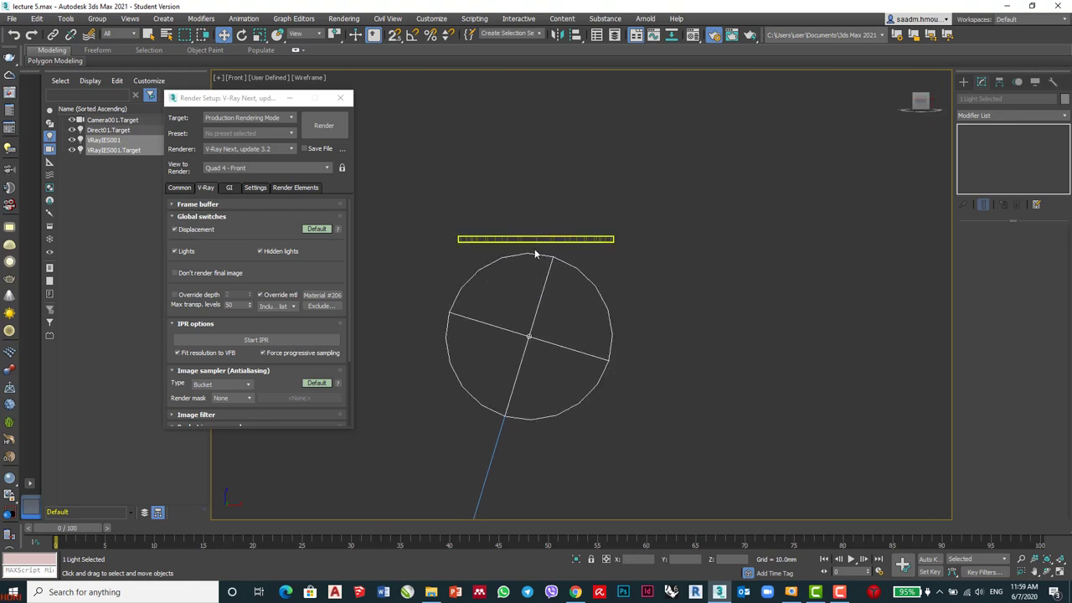
scroll(538, 236, down, 4)
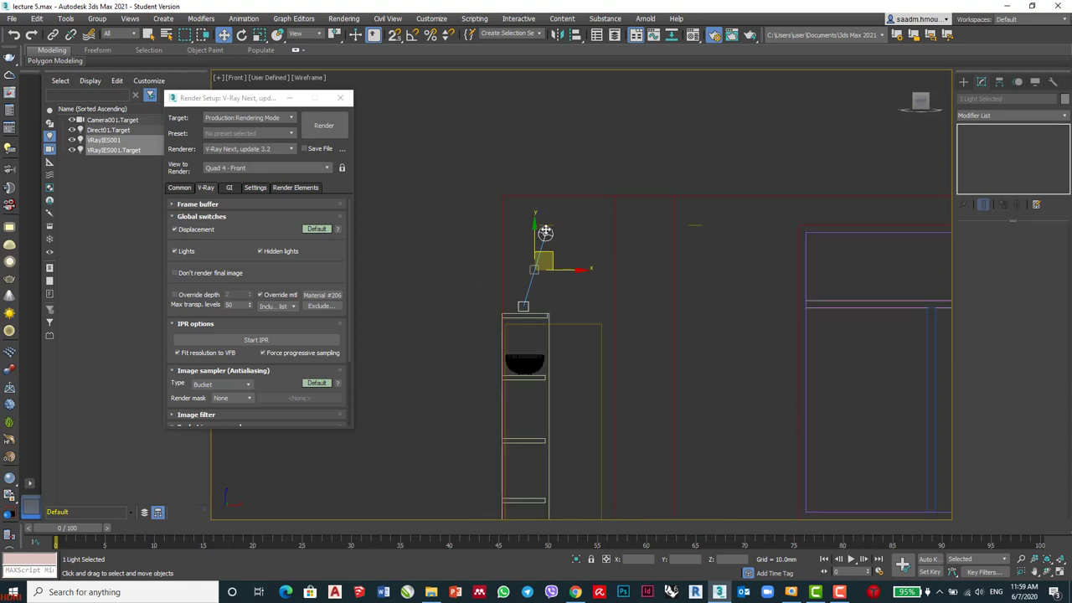
- Clone the IES light and target as one instance along Y onto the next ceiling fixture, between the corner column and the shelf
key(t)
scroll(561, 252, down, 5)
scroll(552, 260, up, 3)
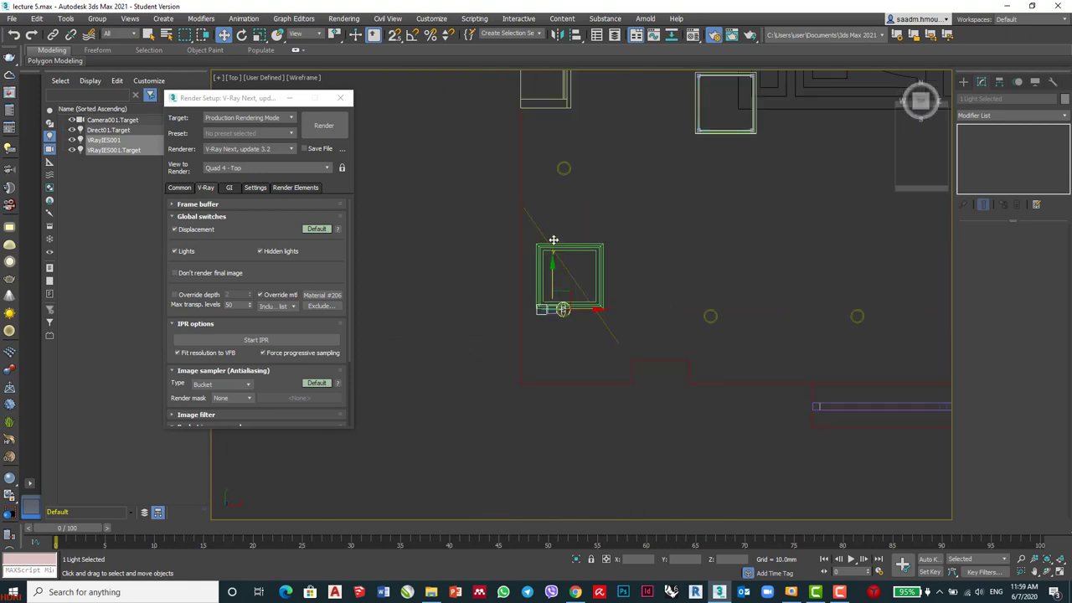
drag(552, 279, 552, 134)
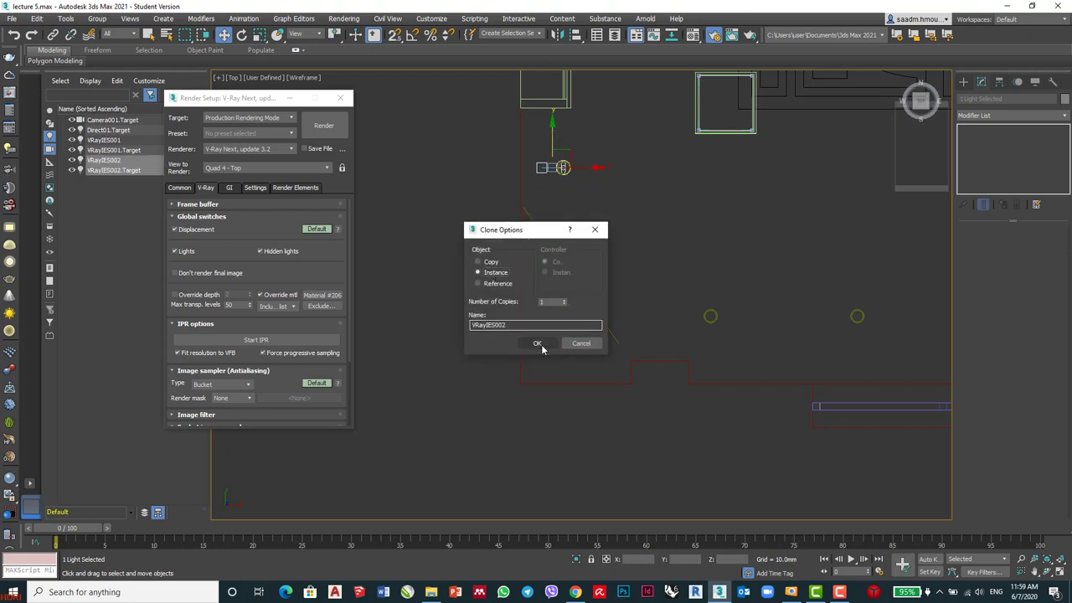
click(476, 274)
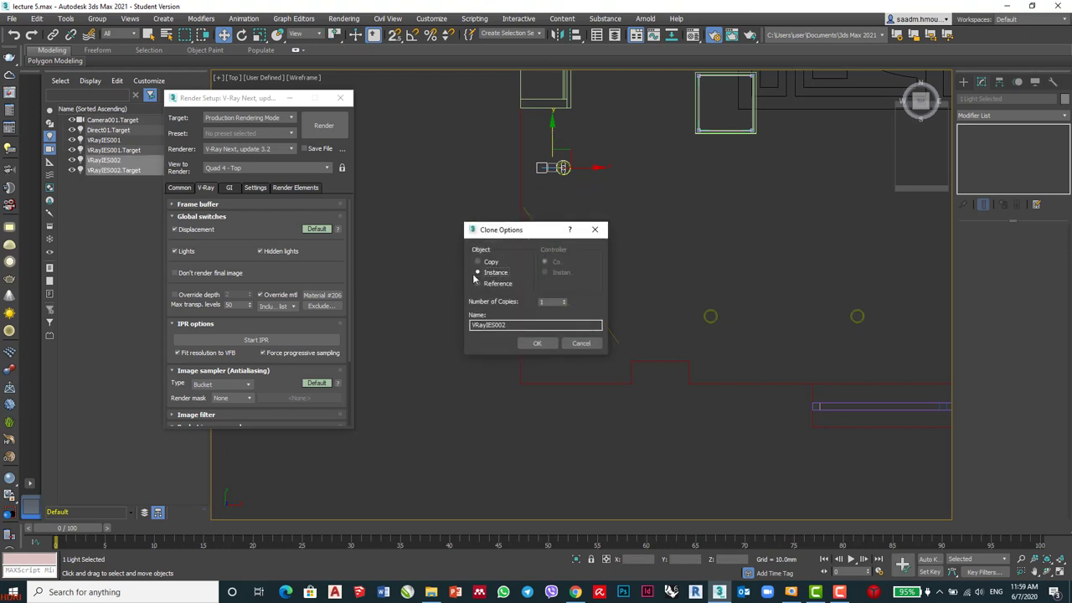
click(537, 342)
- Clone the IES light and target as an instance along Y onto the first ceiling fixture over the shelf unit
scroll(547, 390, down, 2)
scroll(541, 315, up, 3)
scroll(541, 315, up, 2)
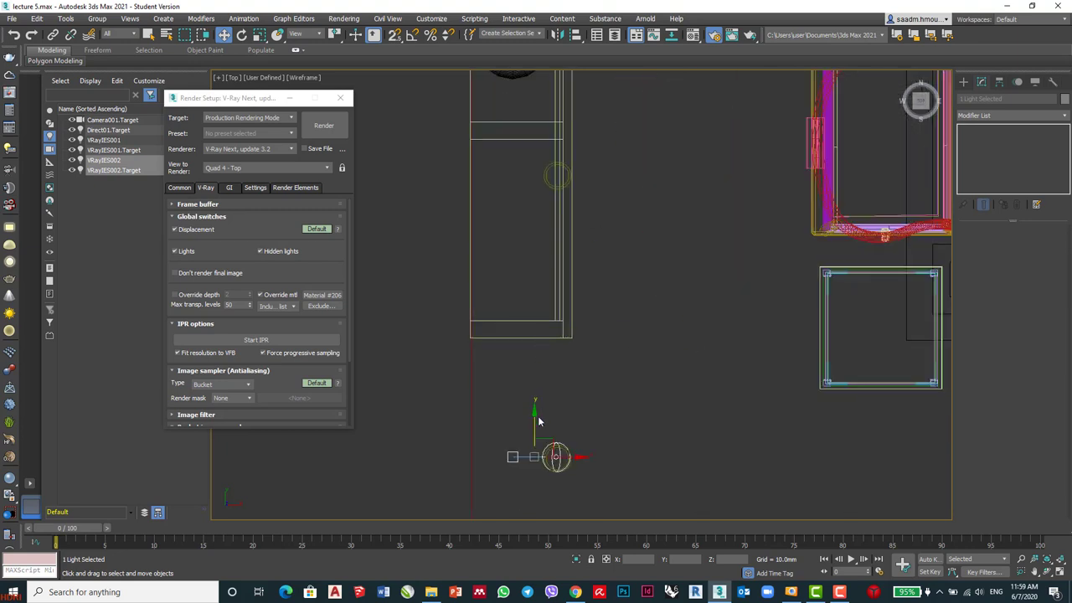
drag(533, 422, 534, 144)
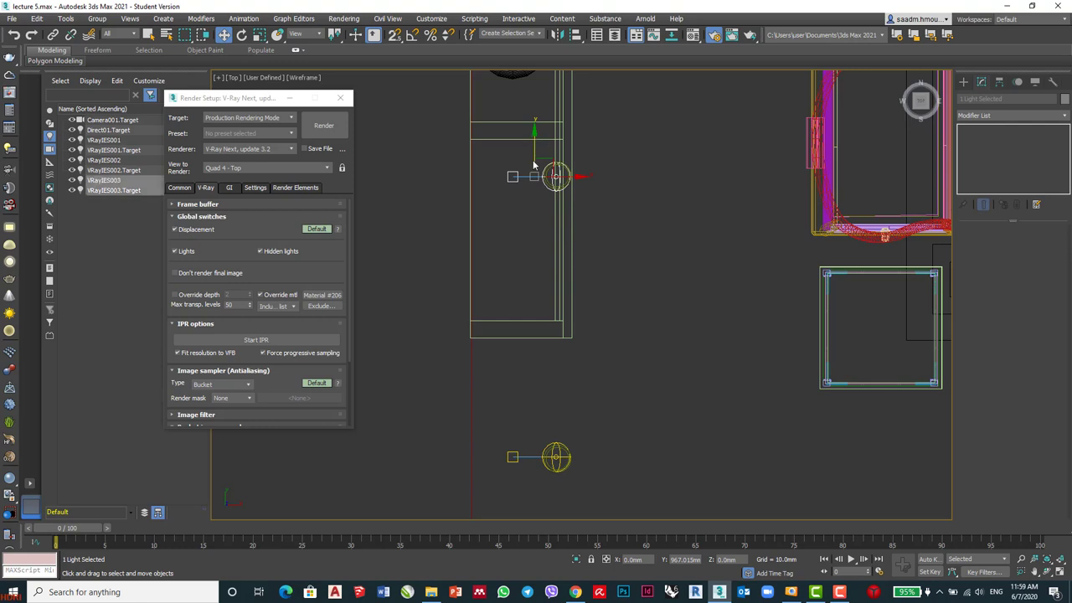
click(538, 342)
- Place two more instances of the IES light and target along Y on the remaining two fixtures over the shelf unit
scroll(538, 351, down, 3)
scroll(532, 276, up, 2)
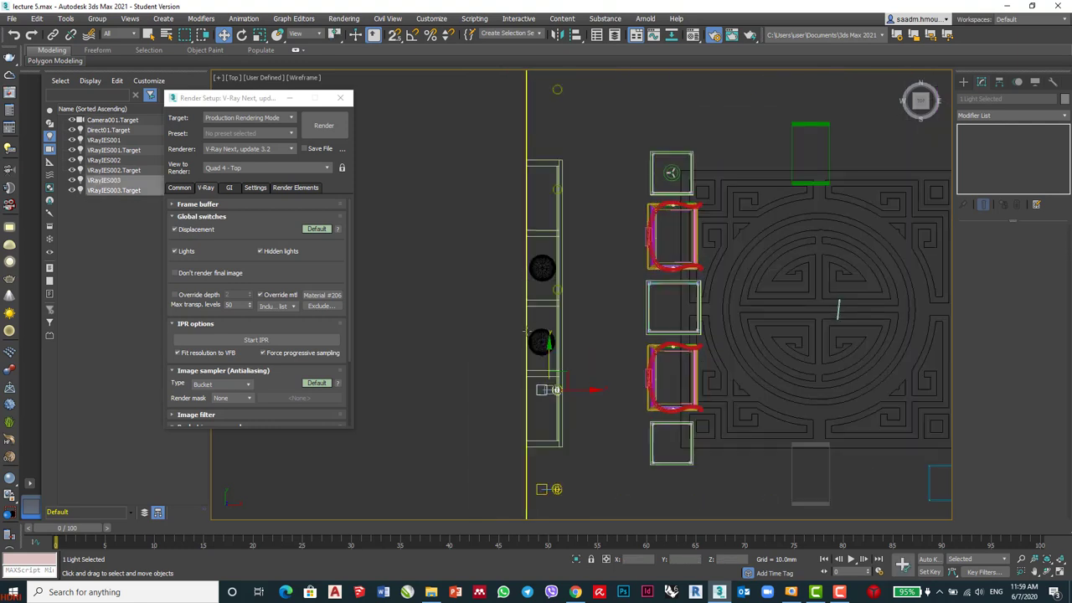
shift+drag(548, 368, 545, 156)
click(538, 343)
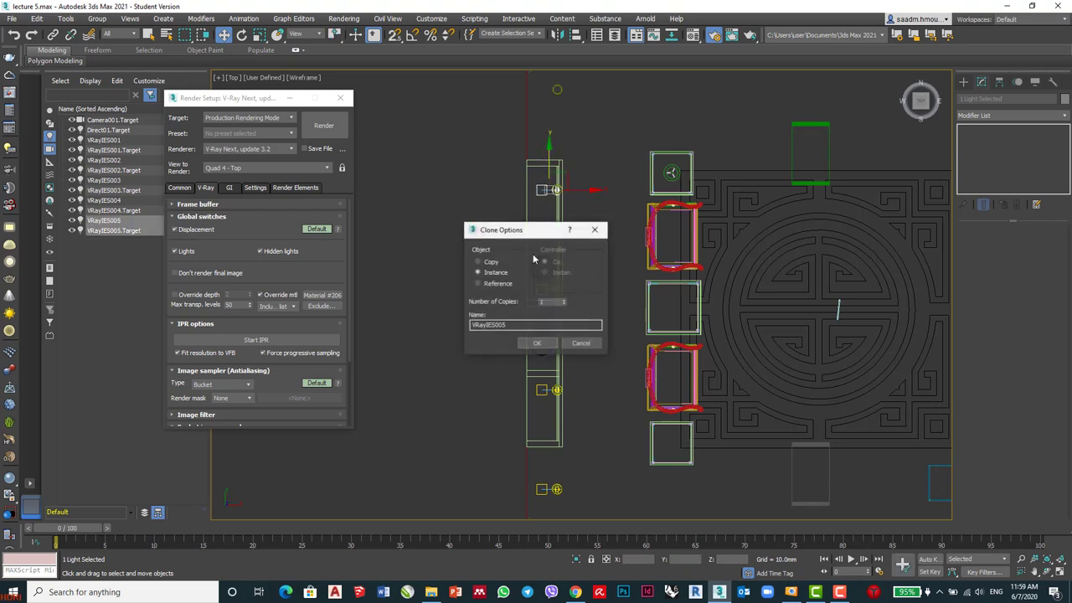
click(538, 343)
- Clone the IES light and target as an instance onto the ceiling fixture between the shelf unit and the upper corner column
scroll(538, 318, down, 3)
scroll(539, 284, up, 5)
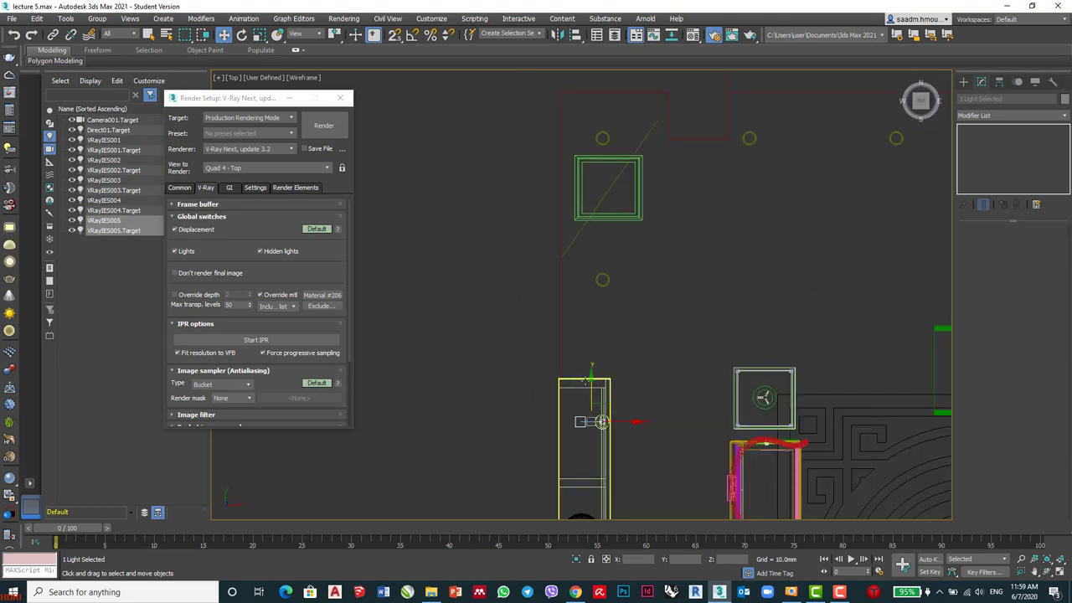
shift+drag(590, 375, 584, 242)
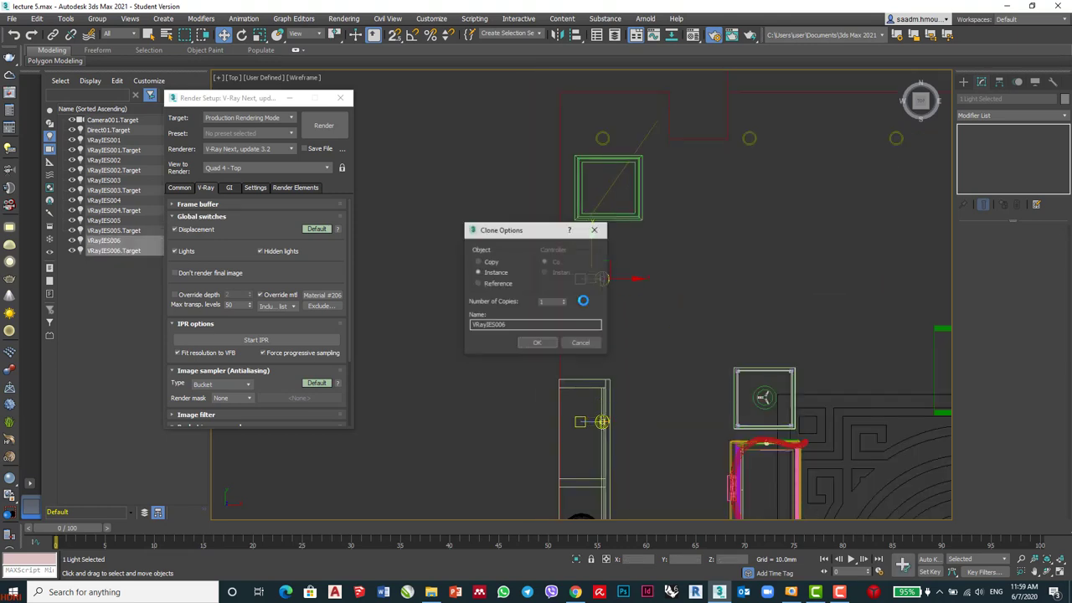
click(538, 342)
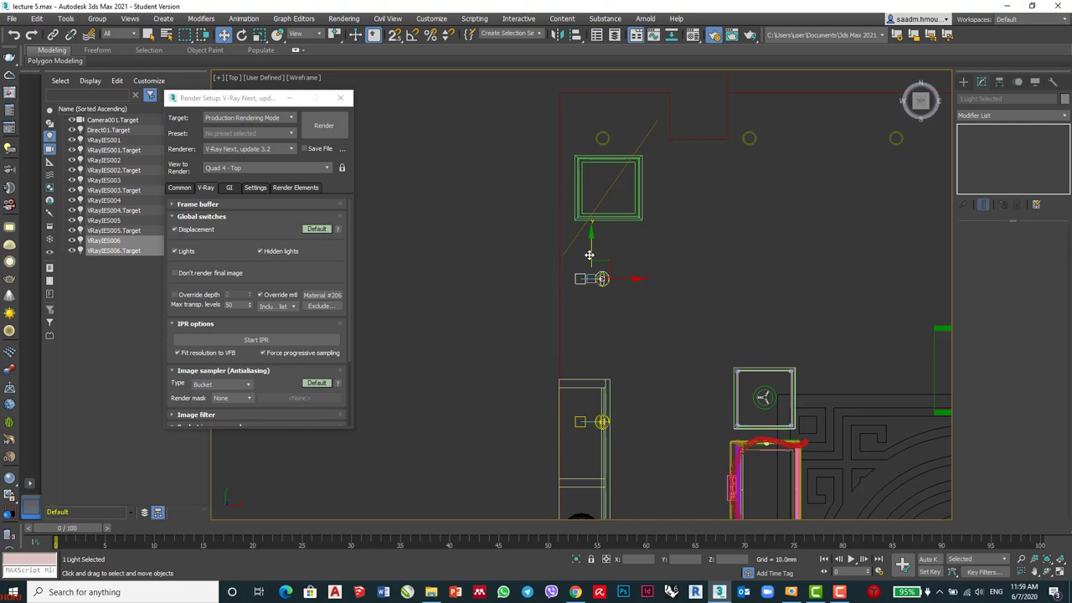
- Delete the IES light and its target at the fixture beside the lower corner column
scroll(589, 256, down, 5)
scroll(590, 257, up, 2)
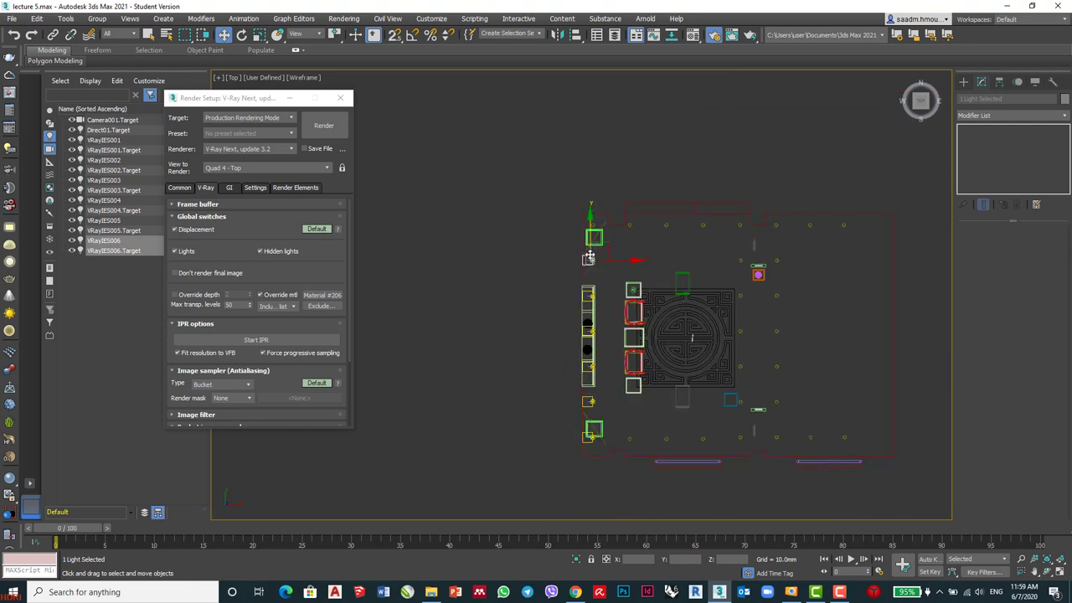
scroll(575, 448, up, 8)
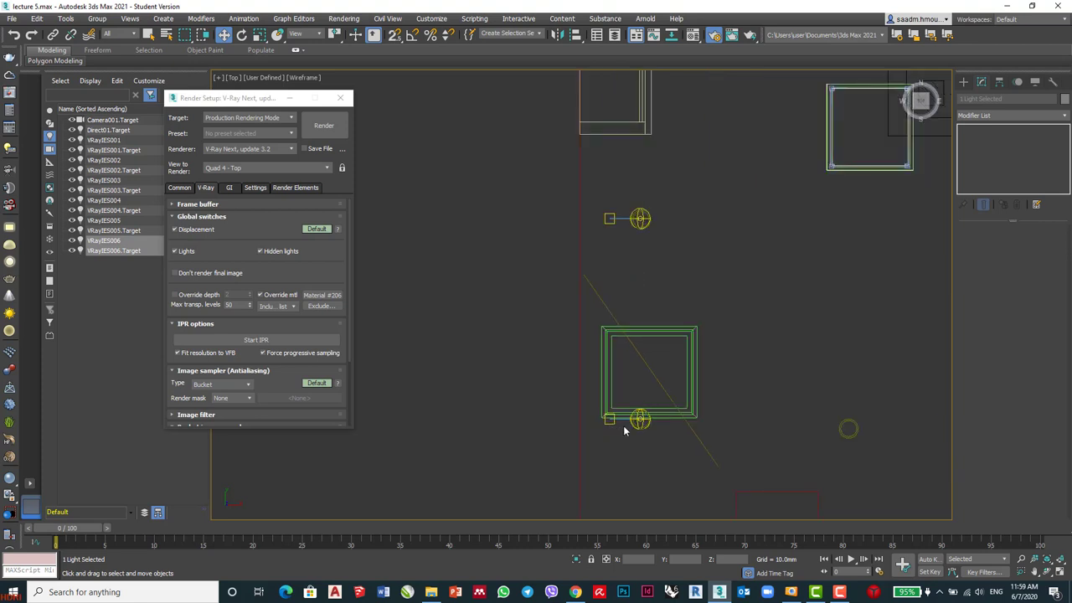
scroll(624, 430, up, 5)
click(628, 400)
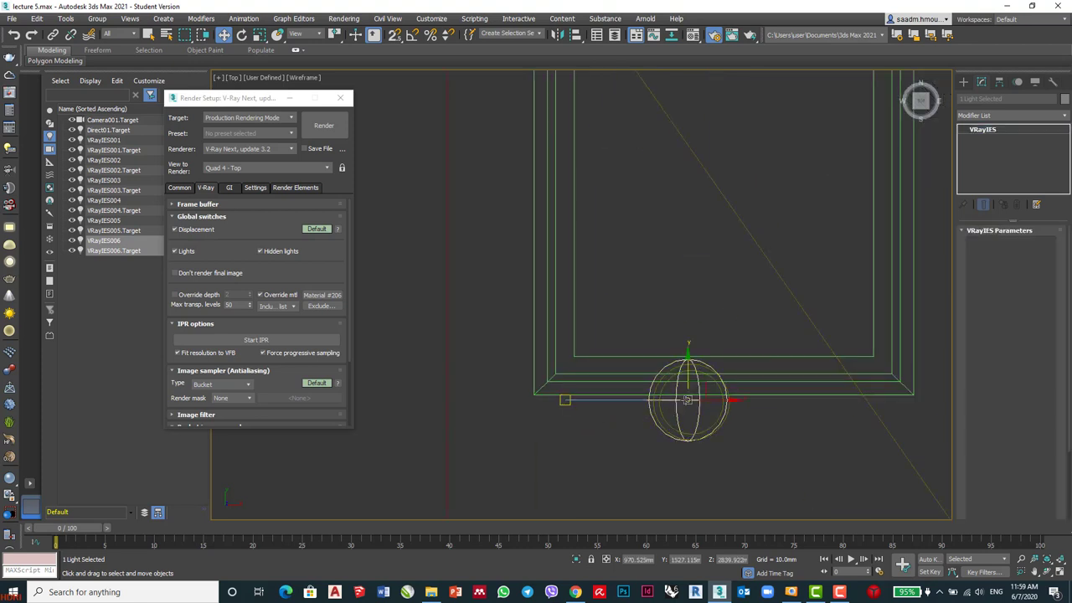
click(627, 401)
click(603, 405)
click(603, 405)
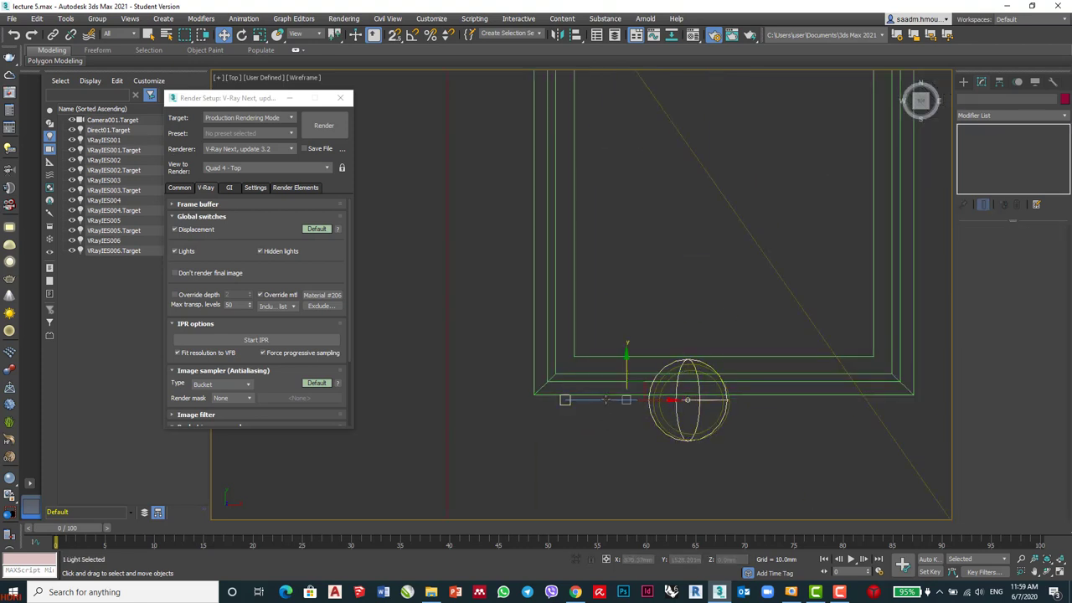
scroll(604, 404, down, 5)
click(605, 406)
key(Delete)
scroll(604, 407, down, 3)
middle_drag(605, 408, 609, 267)
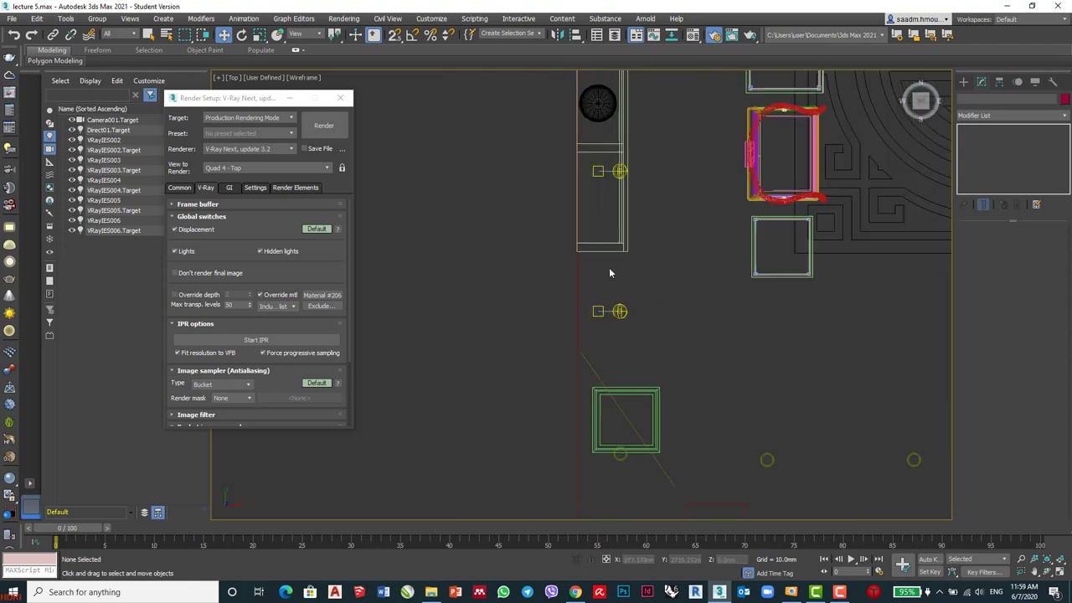
- Select the IES light at the fixture between the shelf unit and the lower corner column and open its IES file selection
scroll(633, 319, up, 4)
click(590, 286)
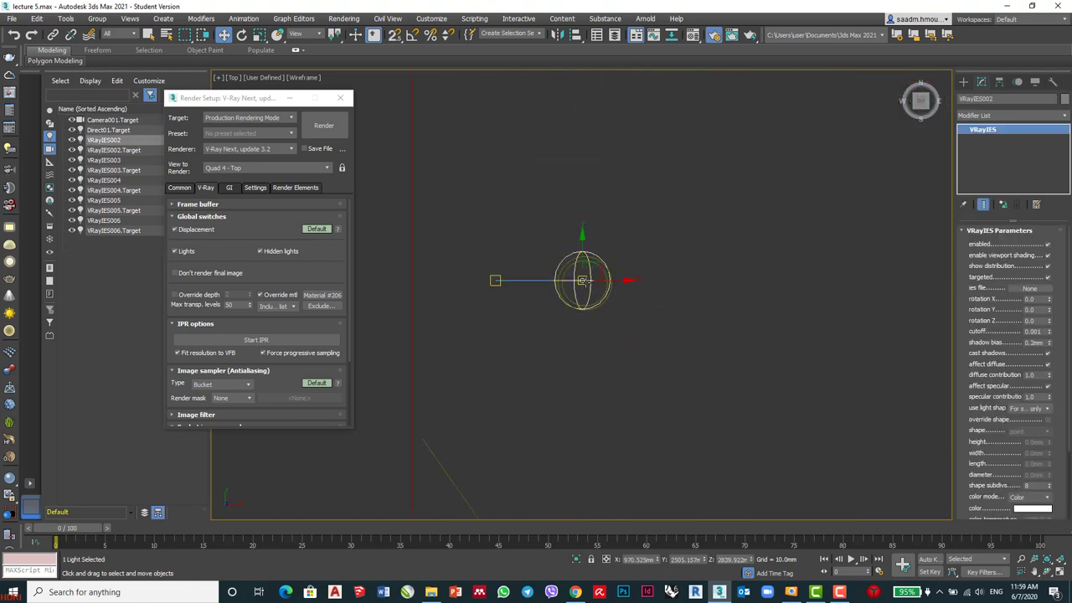
click(1029, 290)
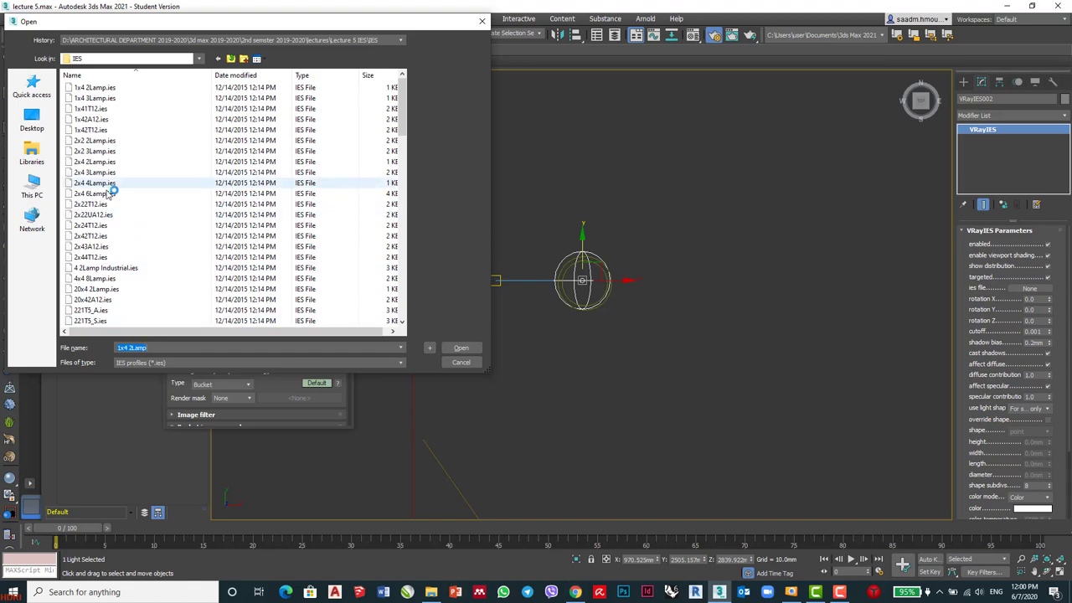
- Switch to File Explorer, launch IESviewer330 from the Lecture 5 IES folder, and open a render preview of 1x4 3Lamp.ies
click(430, 590)
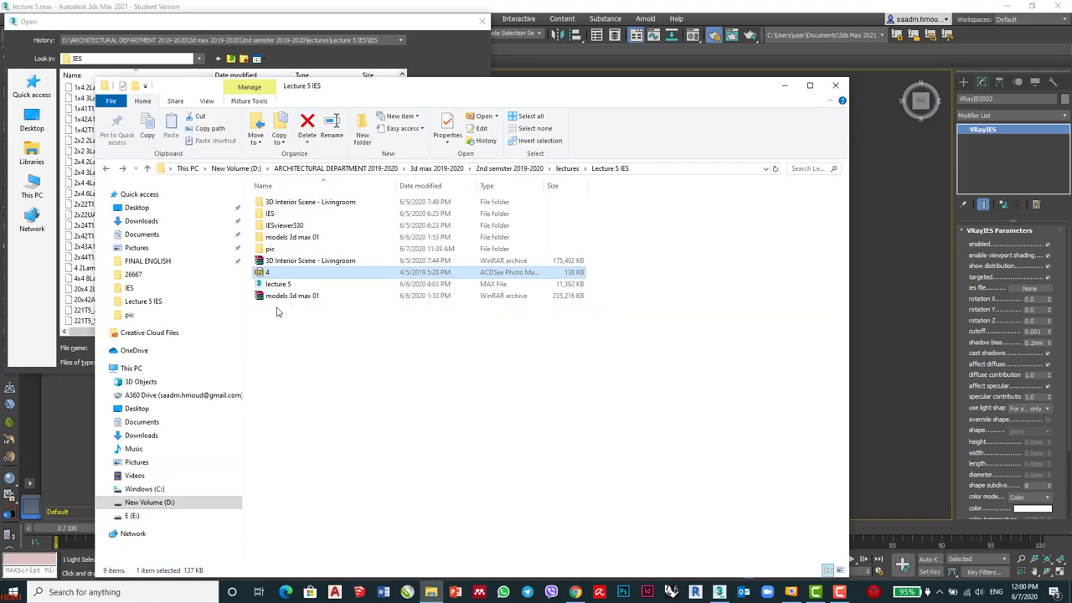
double_click(285, 226)
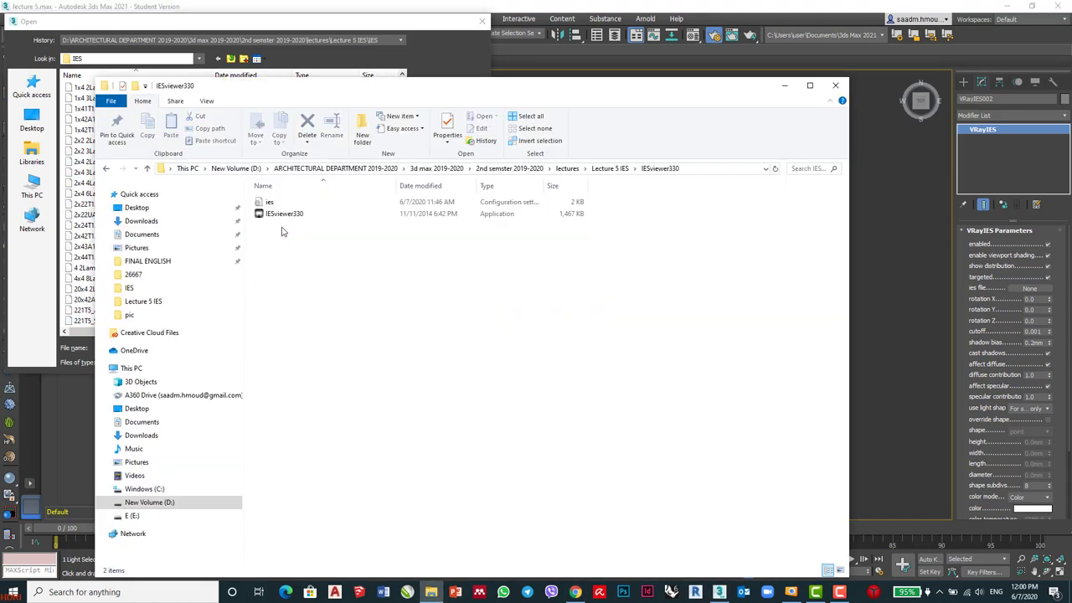
double_click(285, 216)
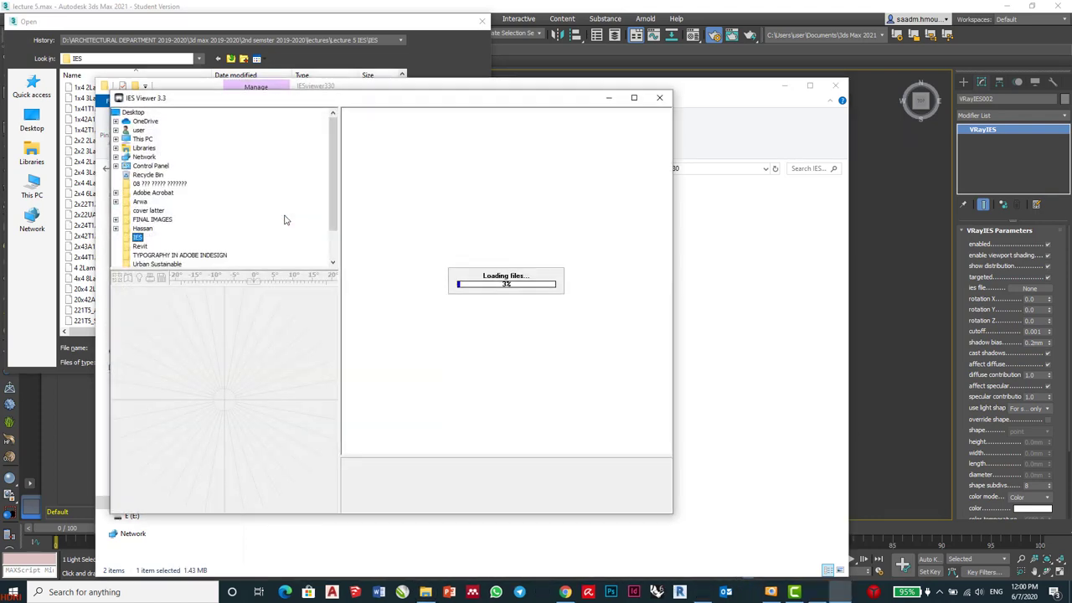
click(355, 143)
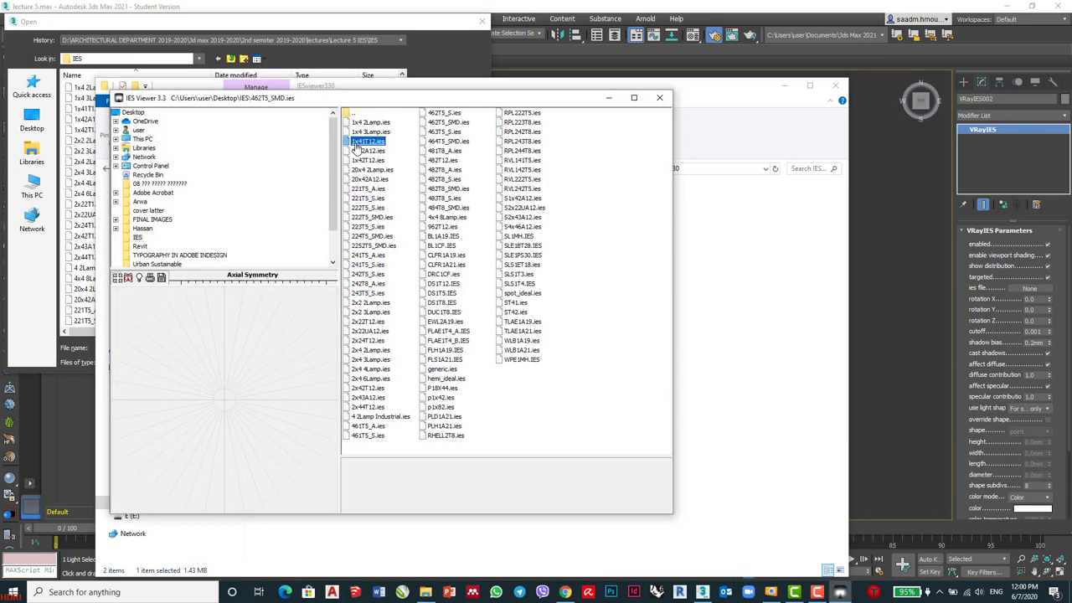
click(363, 132)
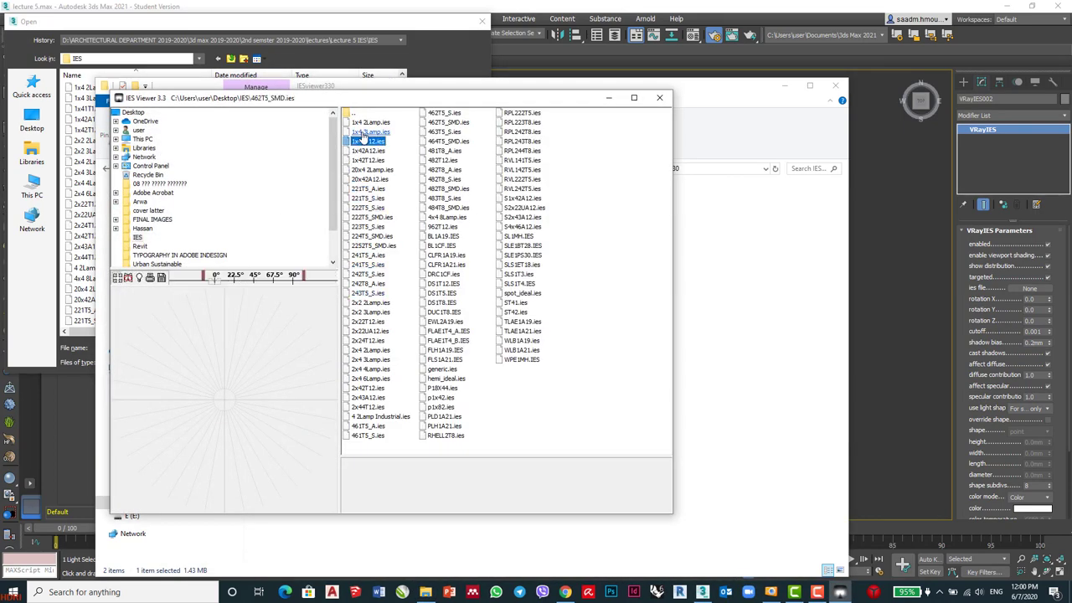
click(162, 278)
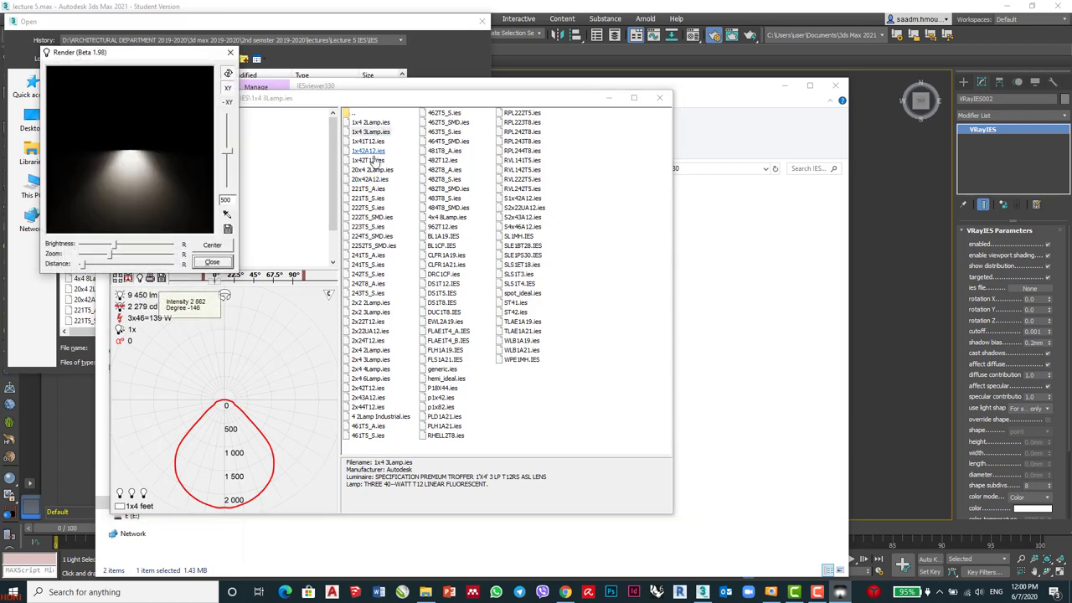
- Compare the light distribution previews of the IES profiles across the folder, ending with WLB1A21.ies
click(358, 189)
click(364, 245)
click(366, 274)
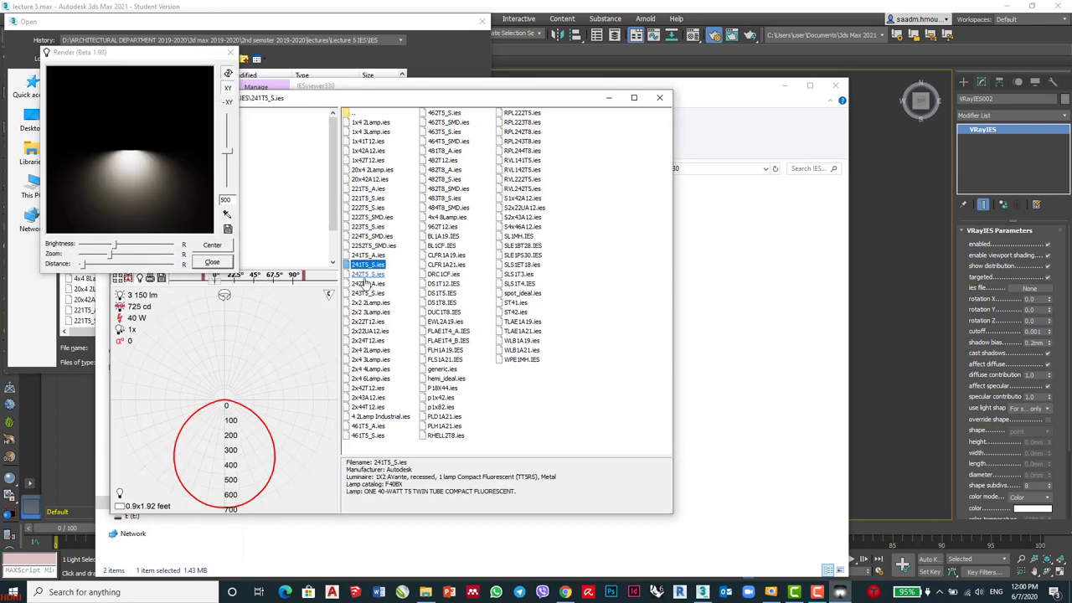
click(366, 293)
click(366, 312)
click(368, 330)
click(368, 340)
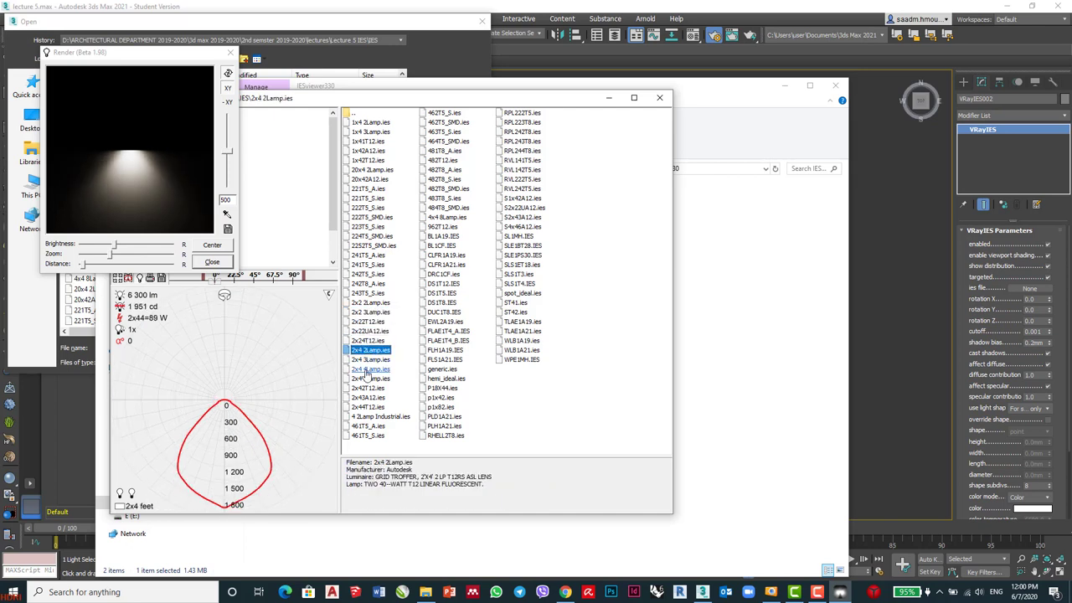
click(370, 379)
click(521, 206)
click(519, 245)
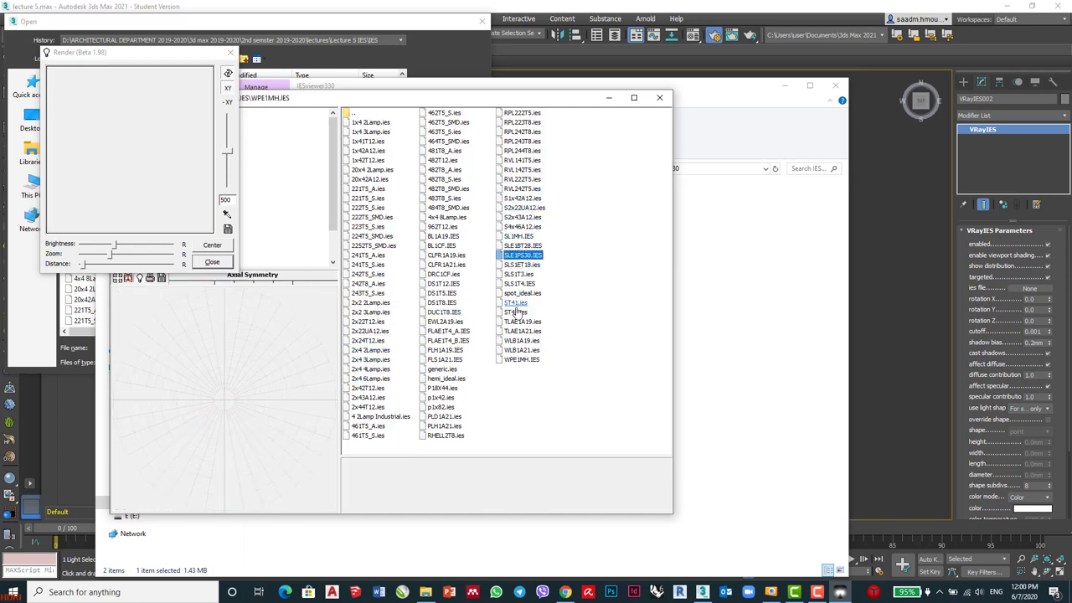
click(515, 311)
click(514, 331)
click(512, 350)
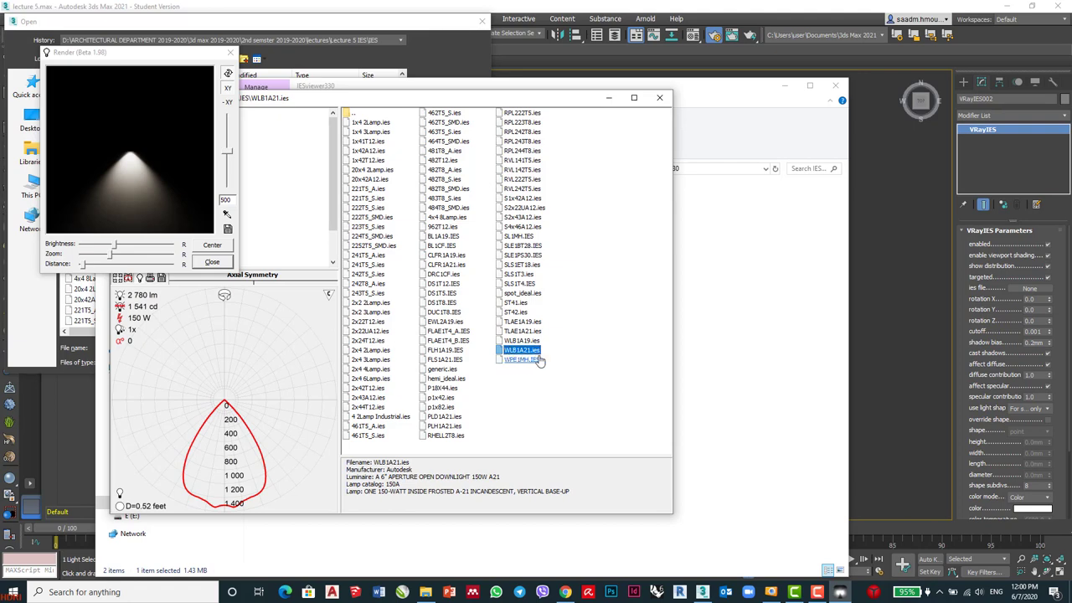
- Return to 3ds Max and load WLB1A21.ies as the selected IES light's profile
click(857, 333)
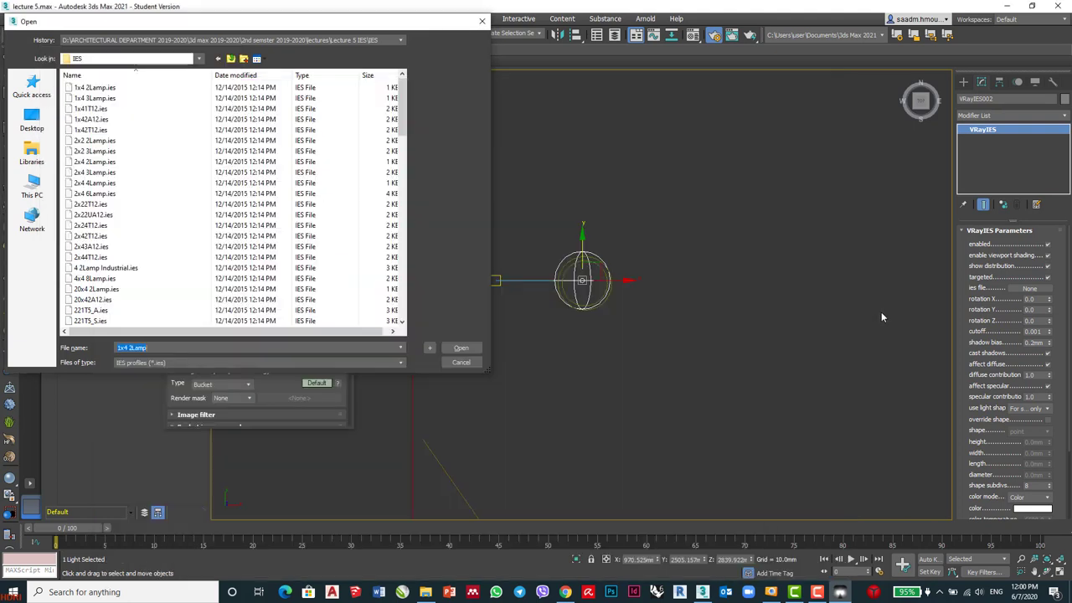
scroll(234, 322, down, 20)
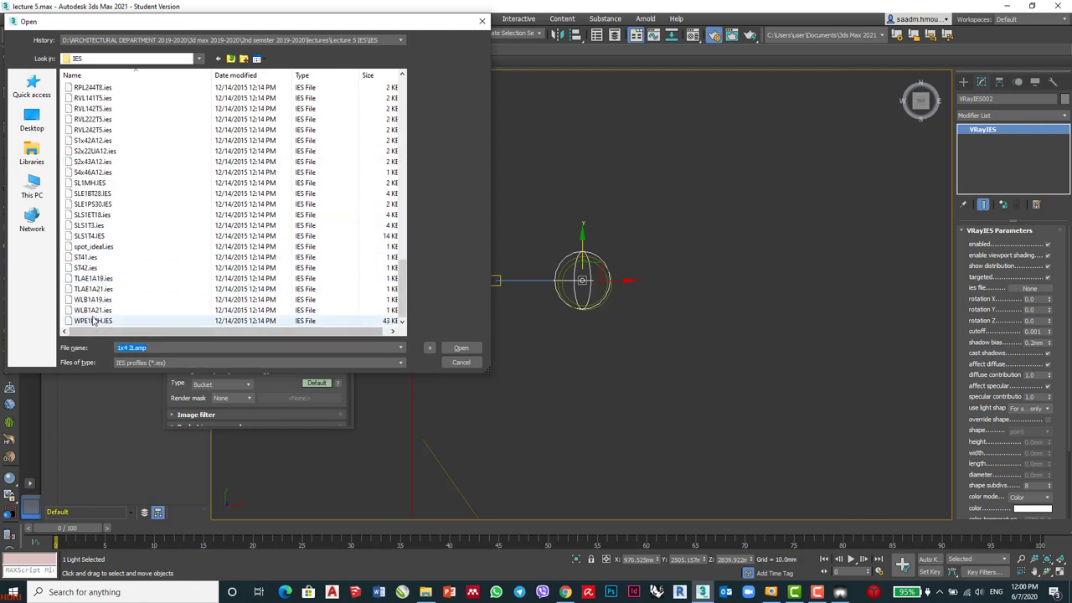
click(94, 311)
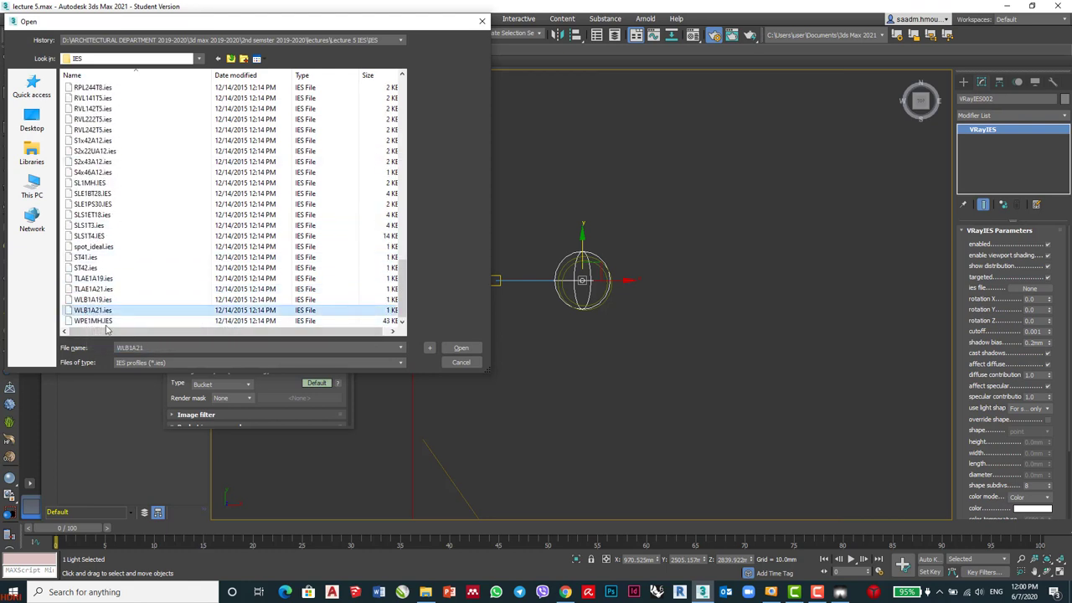
click(460, 348)
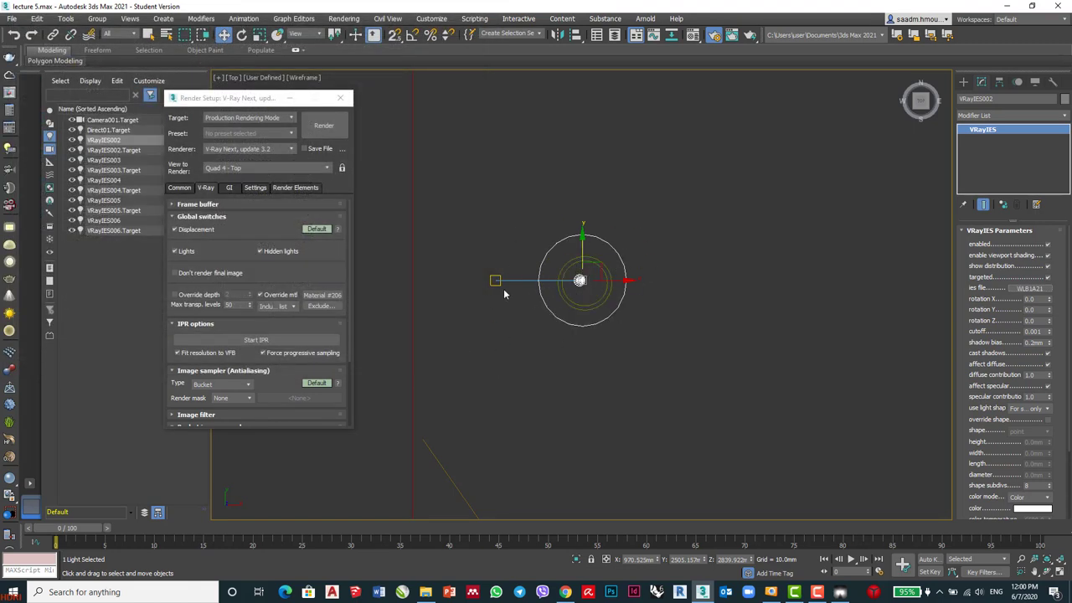
- Test-render the Camera001 view to examine the IES light effect above the shelf unit, and close the rendered frame and render settings
key(f)
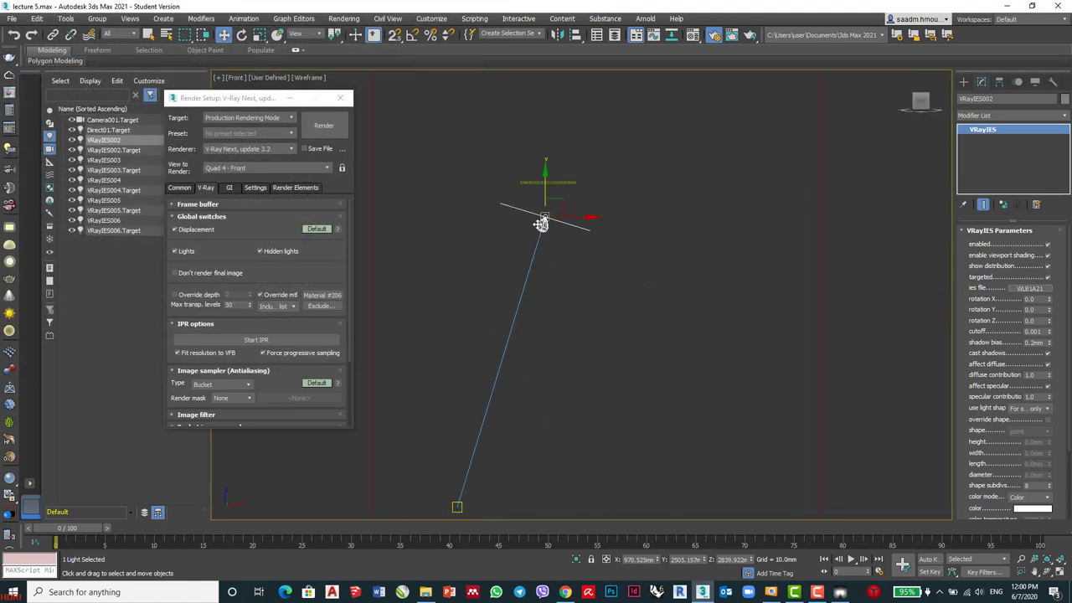
scroll(541, 225, down, 4)
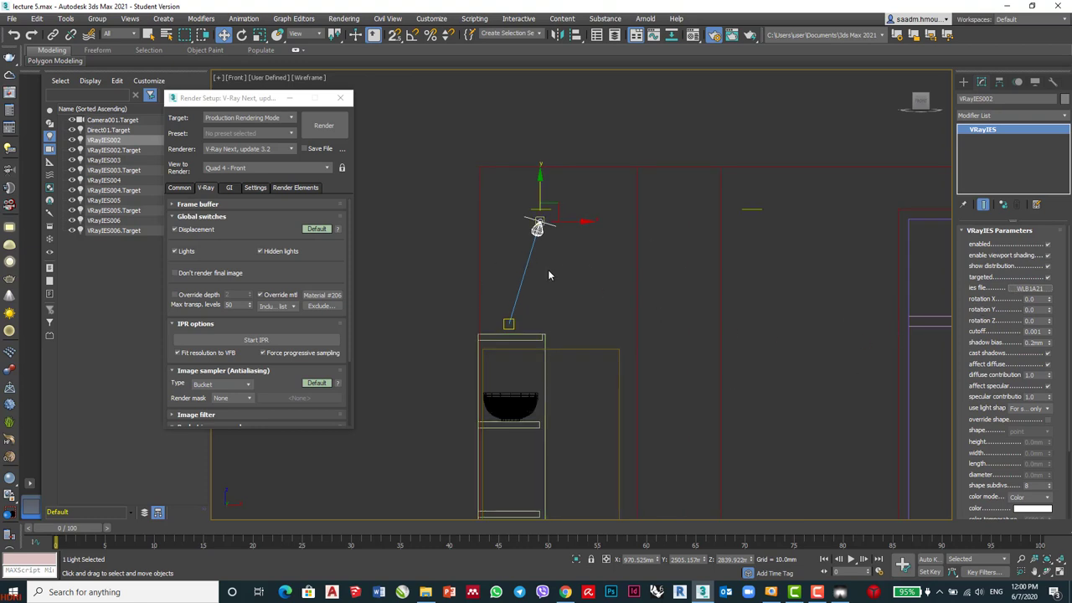
key(c)
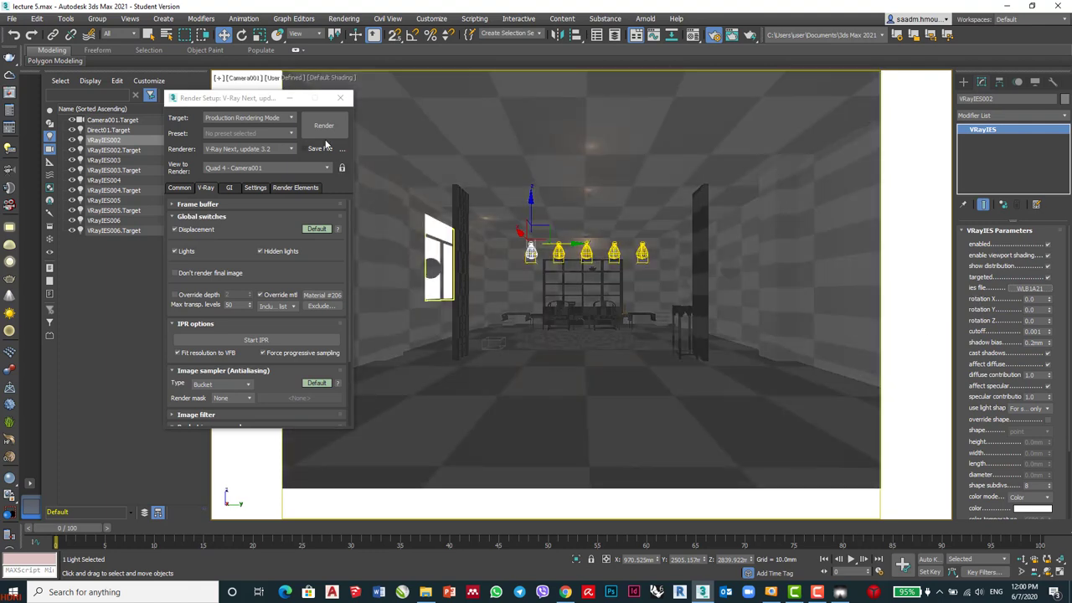
click(332, 127)
click(324, 126)
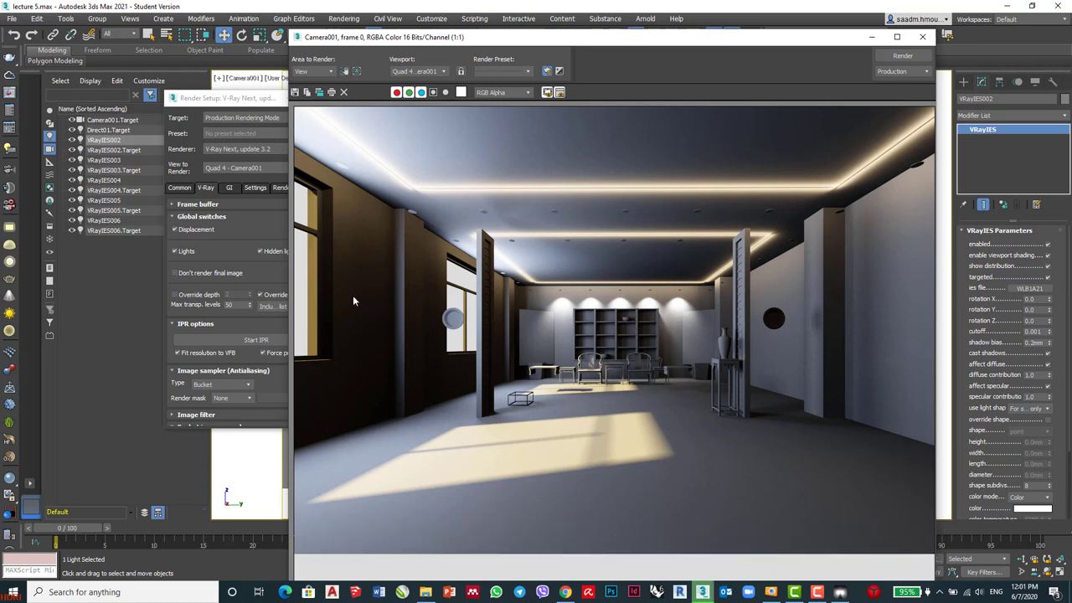
click(924, 40)
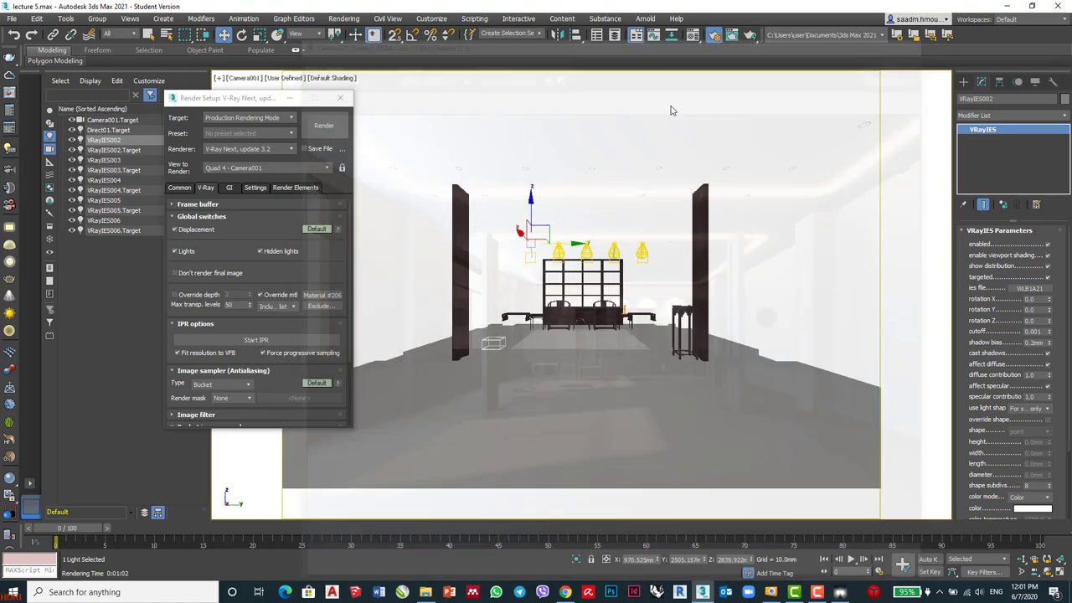
key(F10)
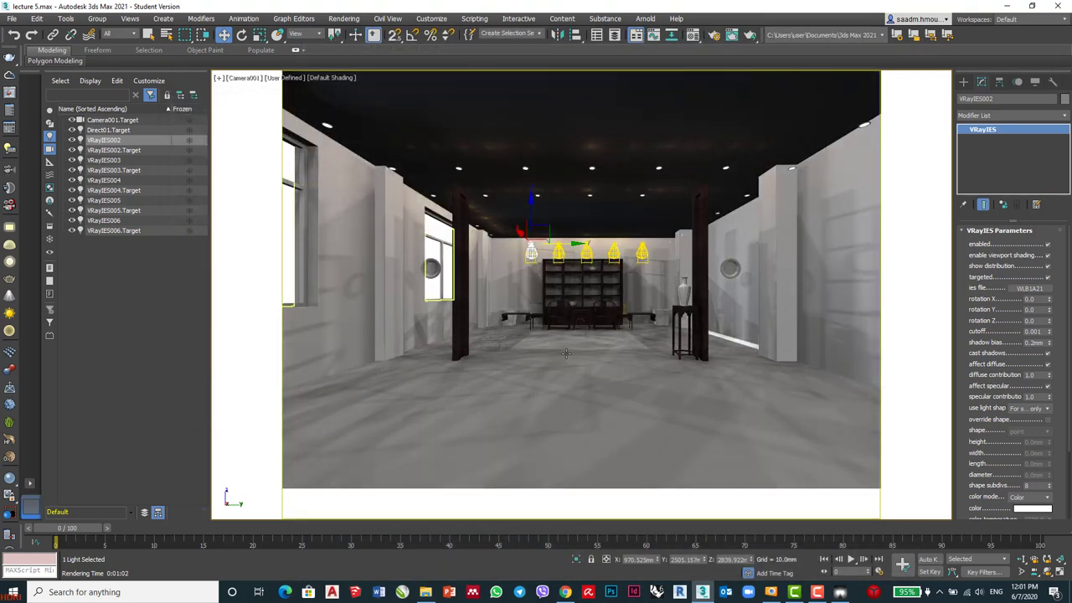
- Create a new targeted VRayIES light in the Front view at the next ceiling fixture from the shelf unit, aimed straight down
key(f)
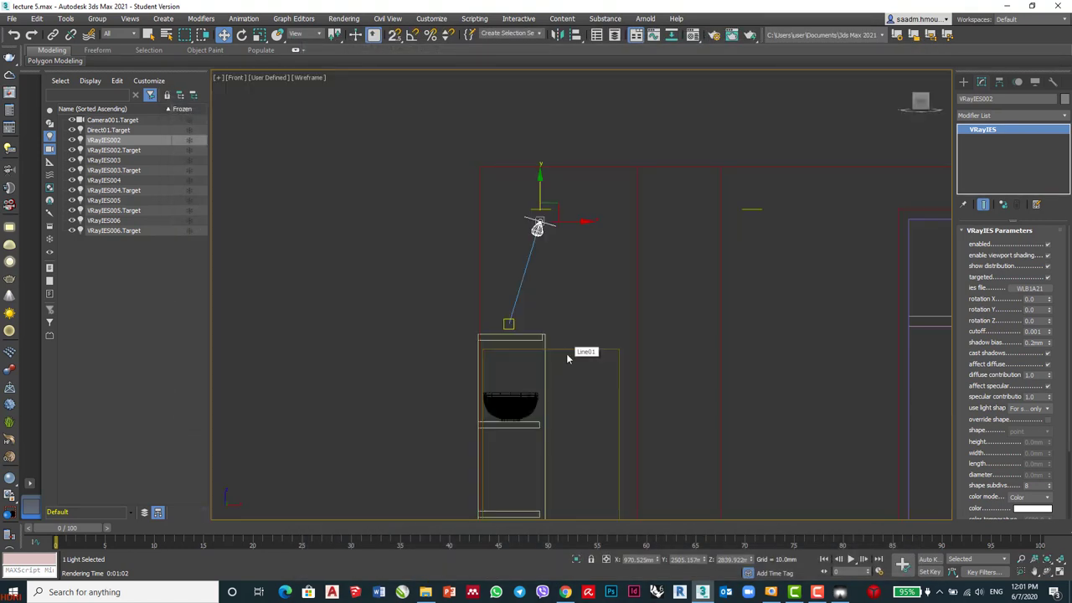
click(679, 328)
scroll(566, 293, down, 2)
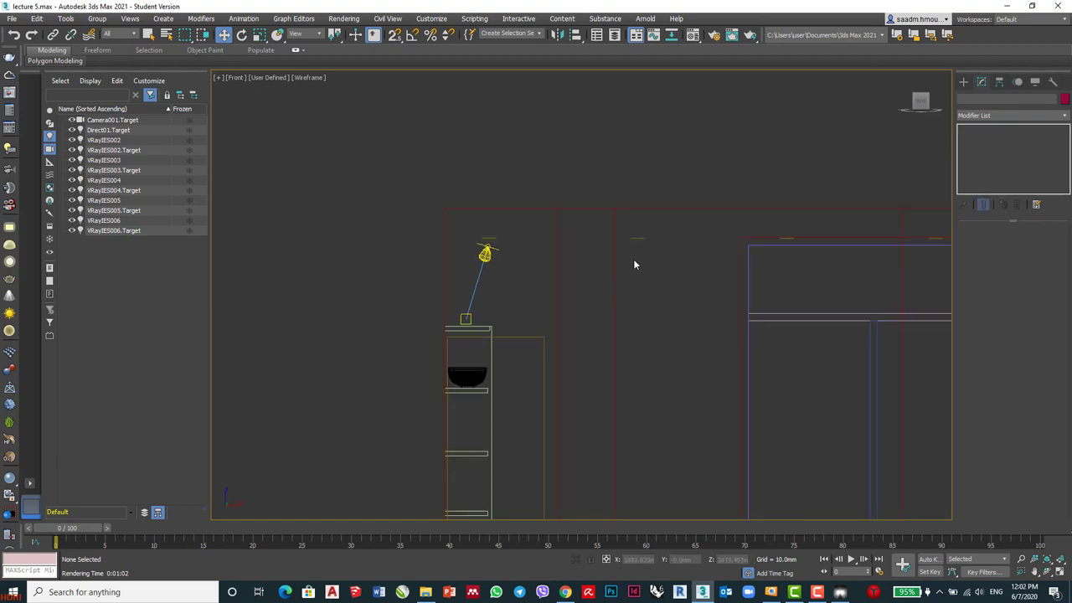
scroll(634, 261, up, 3)
click(964, 82)
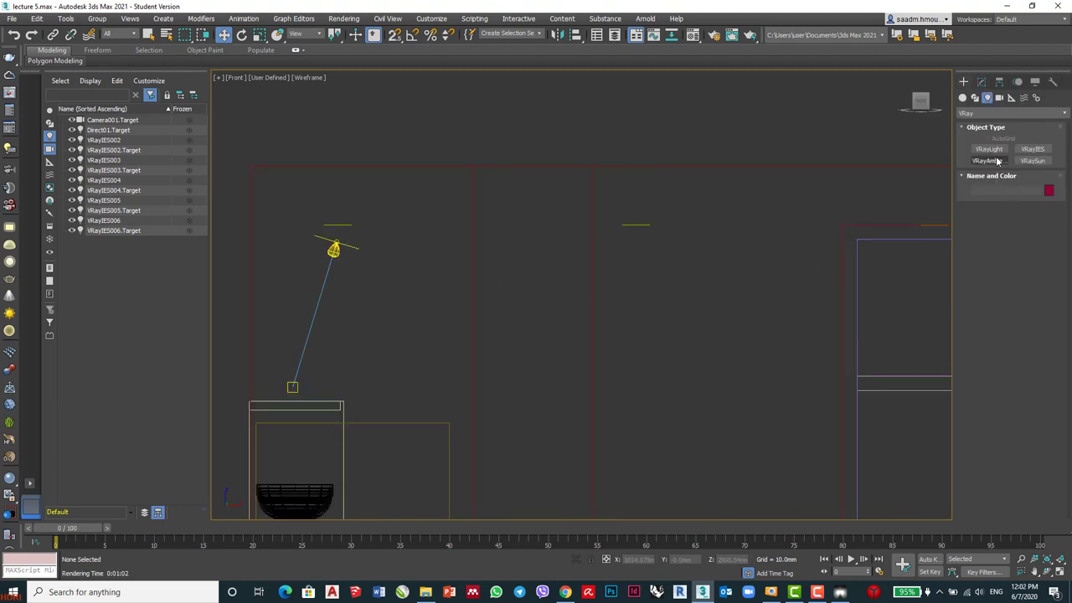
click(1032, 150)
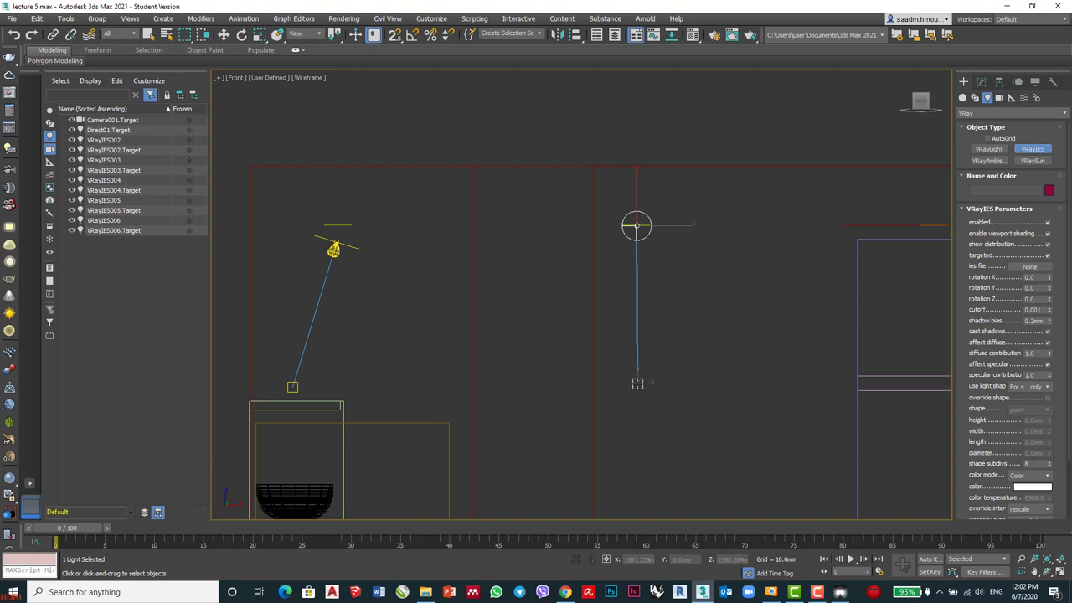
drag(637, 384, 636, 384)
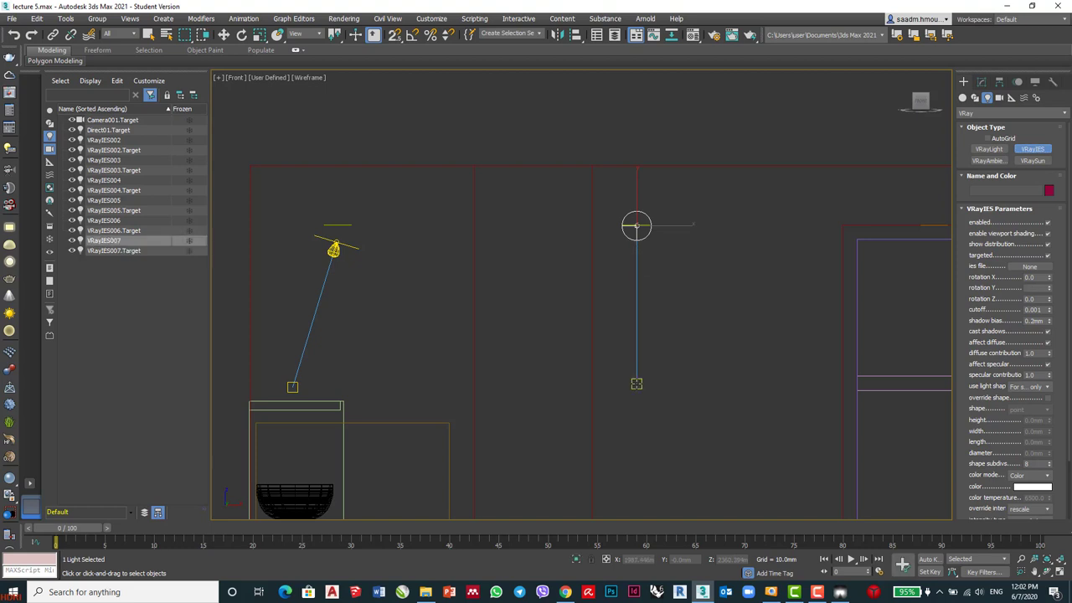
right_click(636, 351)
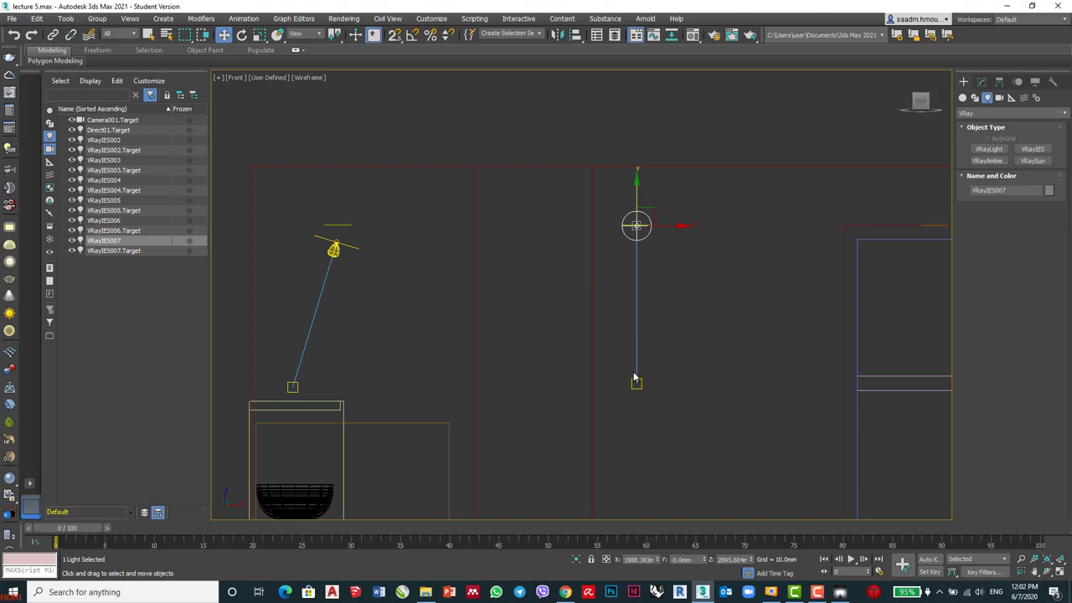
- Move the new IES light and its target along Y in the Top view, centring them on the ceiling fixture beside the upper wall recess
click(646, 299)
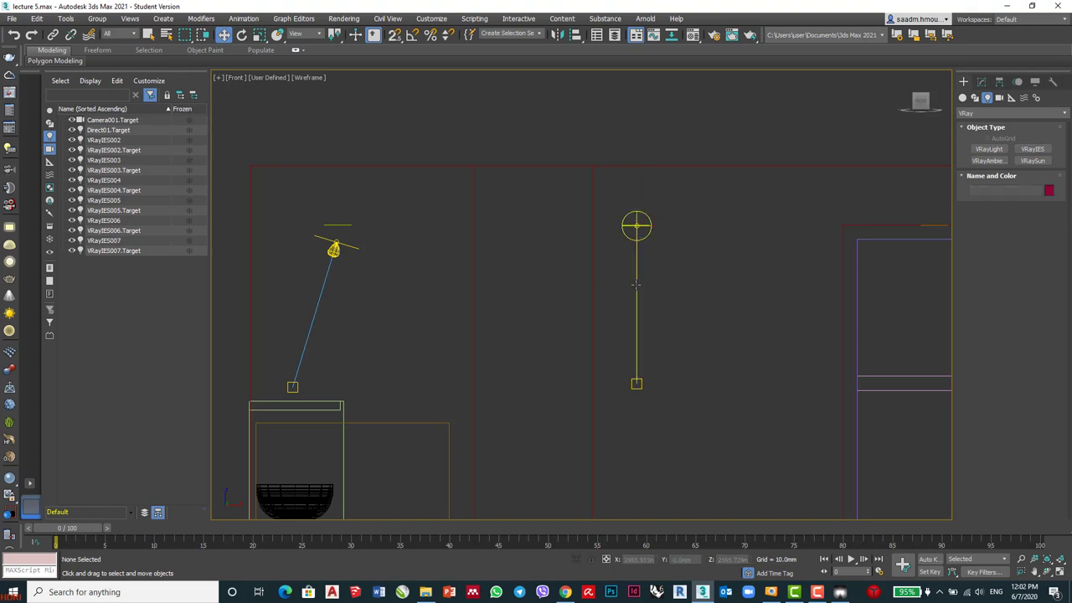
click(635, 286)
key(t)
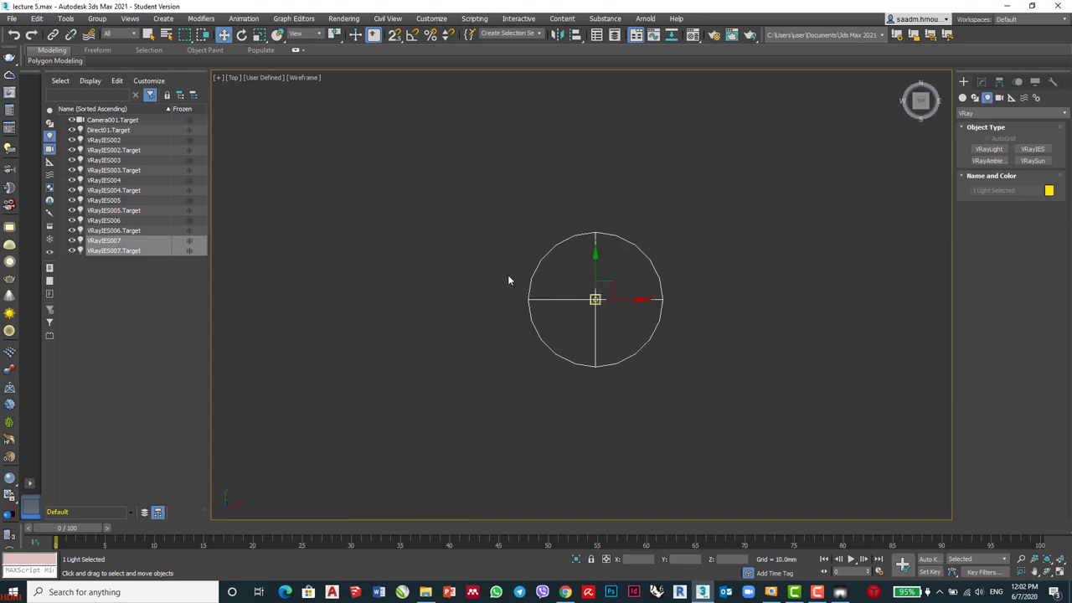
scroll(505, 276, down, 6)
scroll(495, 219, up, 2)
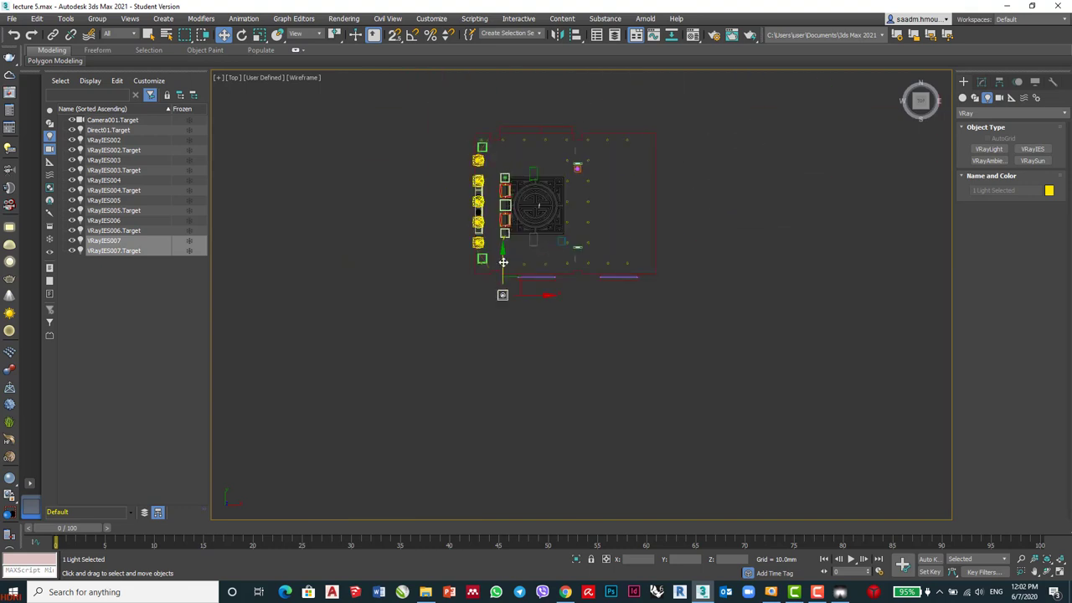
drag(502, 270, 503, 133)
scroll(545, 379, up, 4)
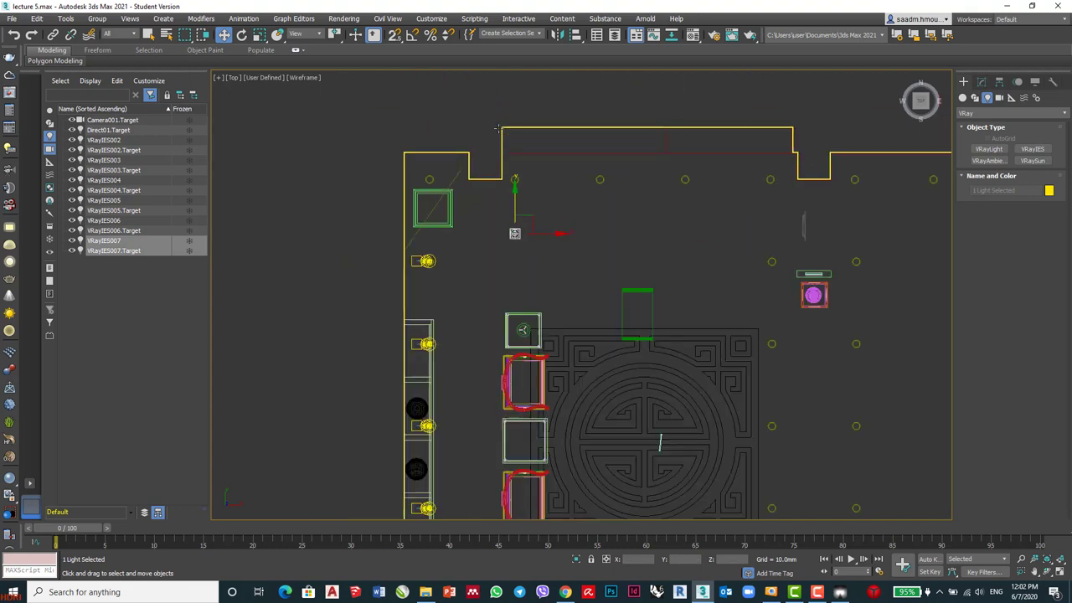
drag(542, 392, 542, 231)
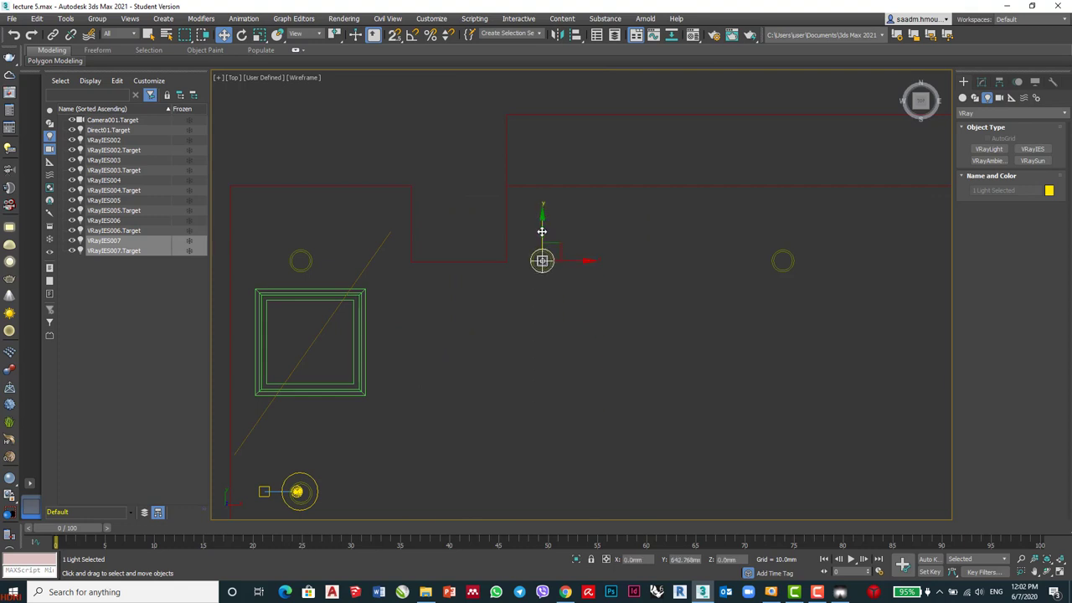
scroll(541, 236, up, 5)
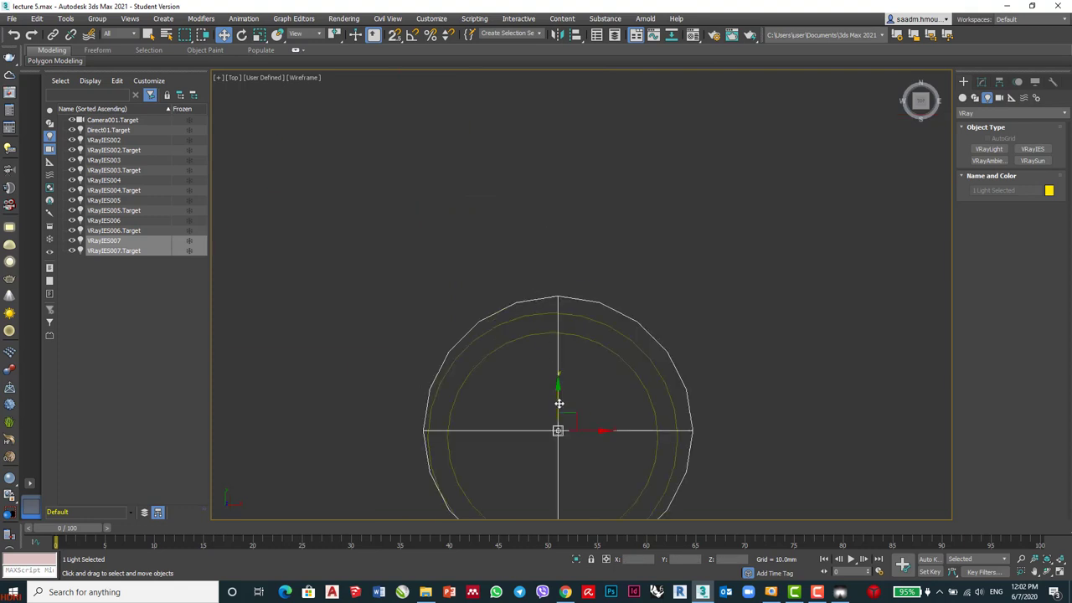
drag(558, 403, 559, 412)
key(l)
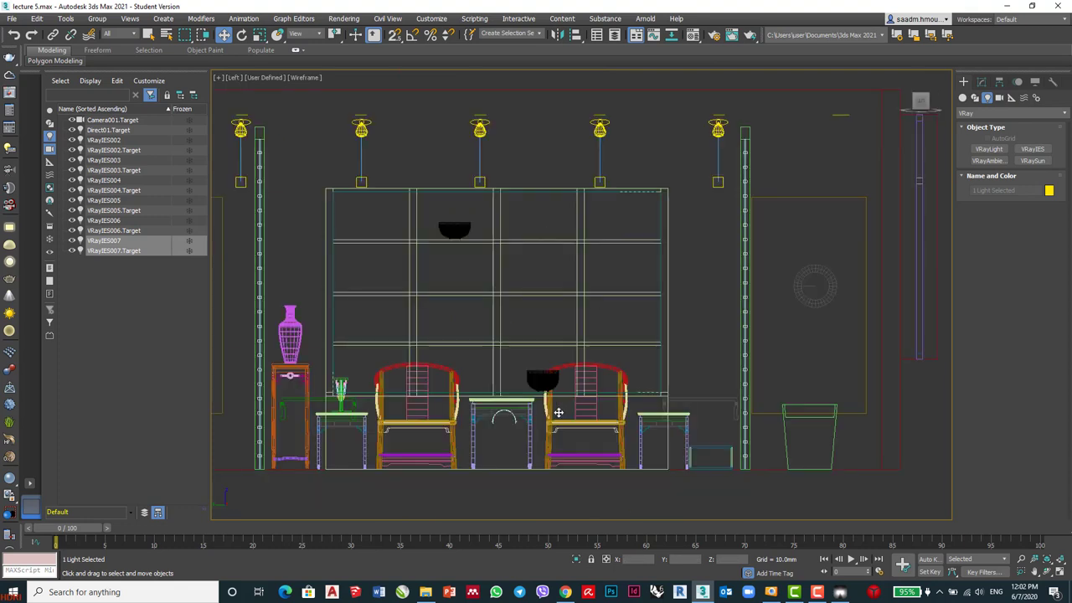
- Lower the new IES light and its target about 56 mm in the Left view, just below the ceiling fixture
key(z)
scroll(591, 353, down, 3)
scroll(591, 359, up, 3)
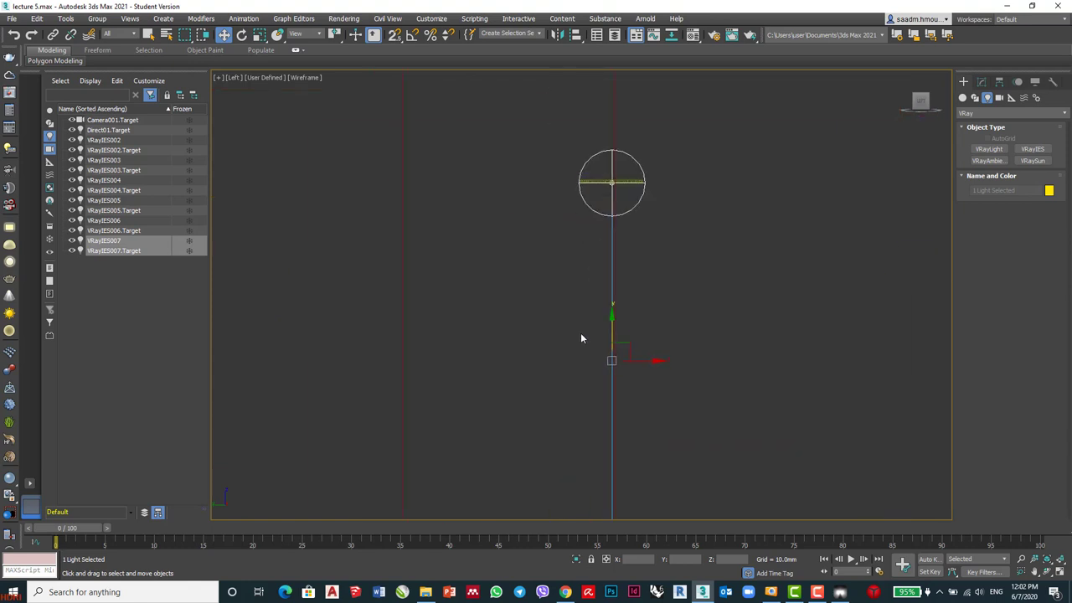
scroll(581, 337, down, 4)
scroll(605, 278, up, 4)
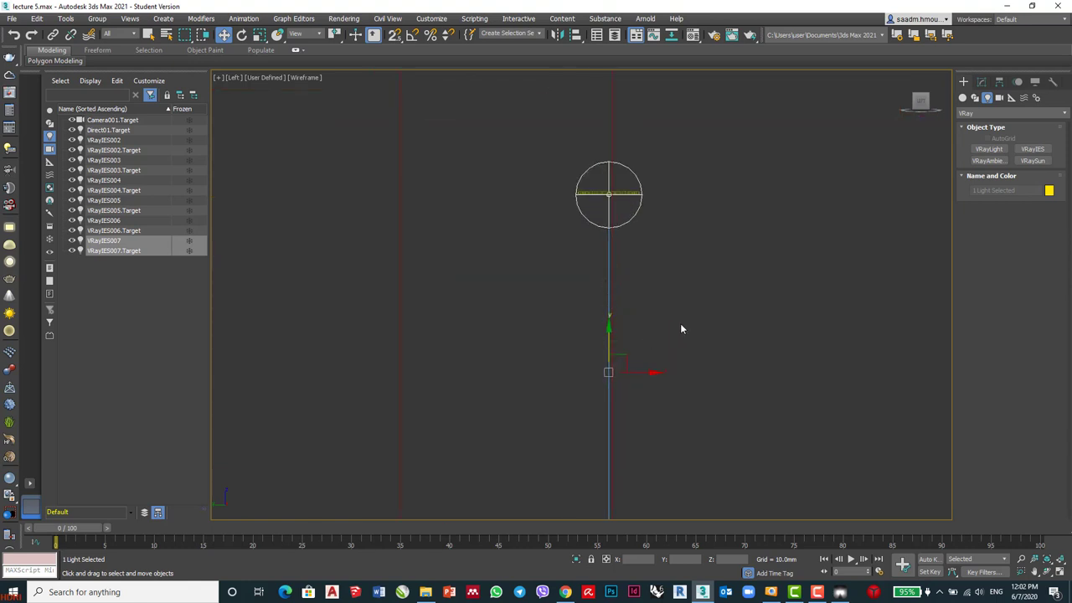
drag(607, 344, 607, 381)
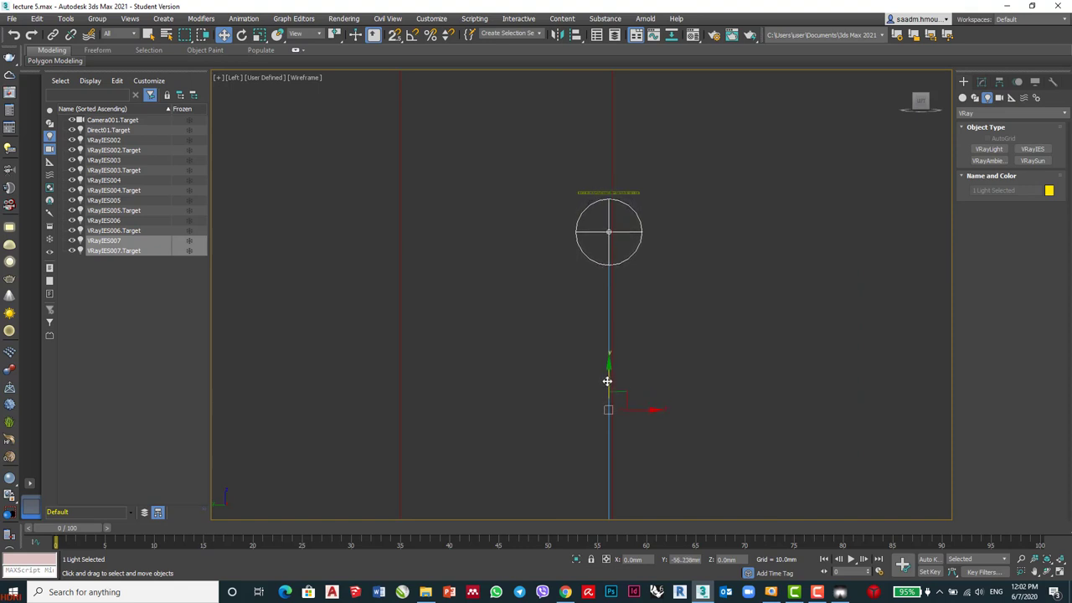
click(651, 228)
- Move the new IES light's target sideways in the Left view so the beam tilts toward the recessed wall
scroll(630, 383, up, 3)
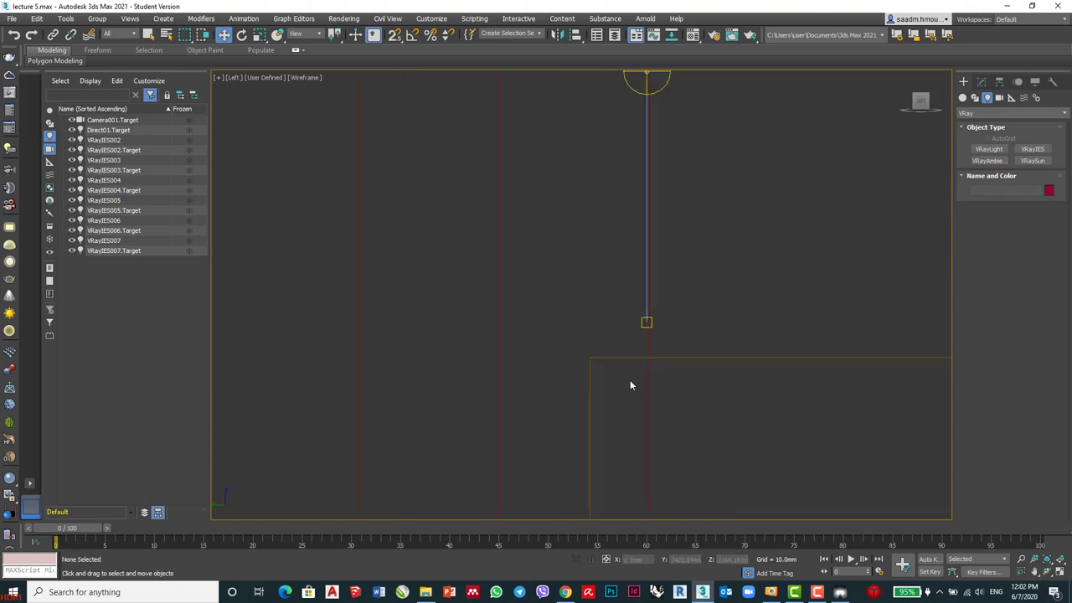
scroll(630, 383, up, 2)
click(653, 299)
drag(684, 296, 620, 298)
scroll(619, 322, down, 4)
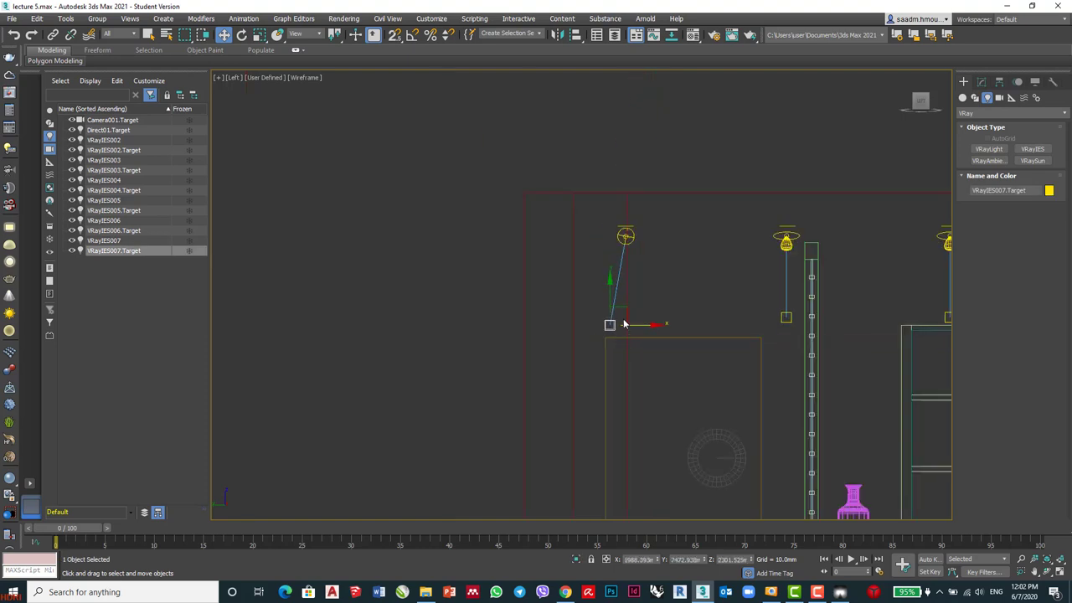
scroll(624, 314, up, 2)
key(t)
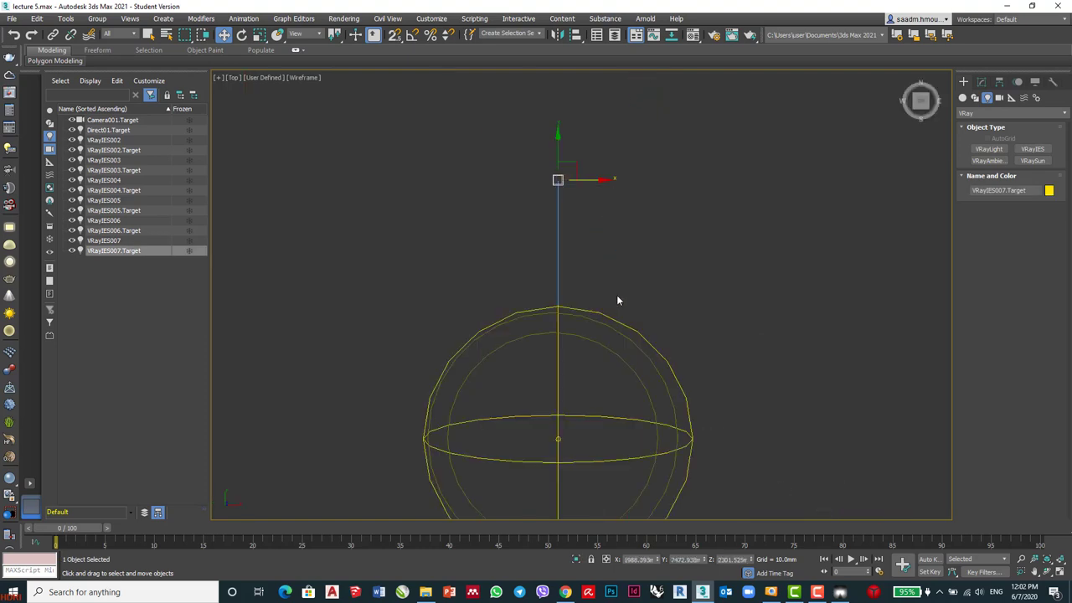
scroll(617, 299, down, 3)
scroll(617, 299, up, 2)
key(l)
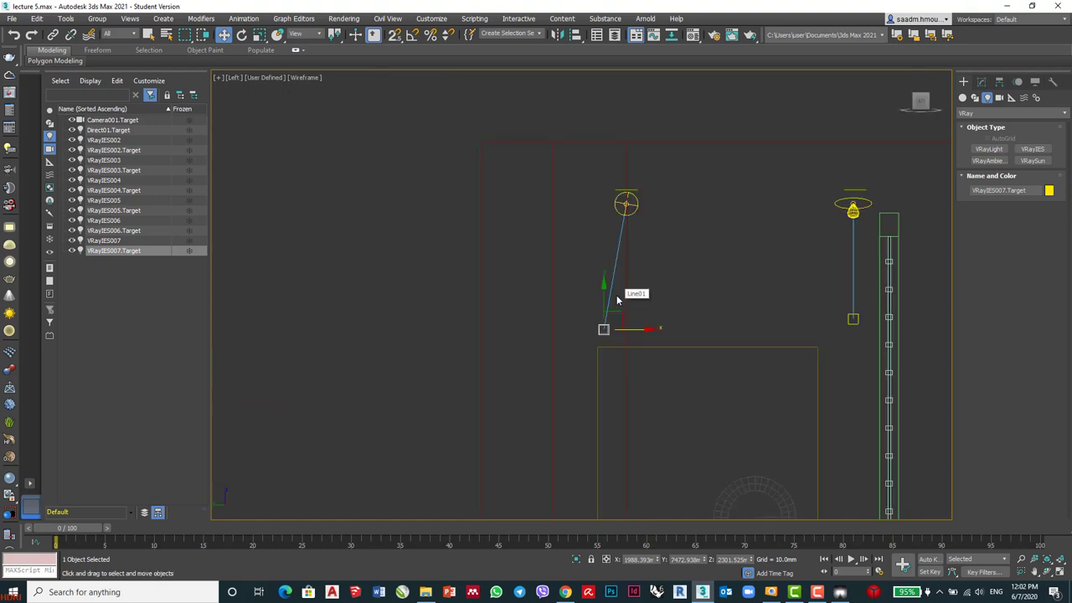
click(663, 258)
- With the tilted IES light selected, compare the T5, T12 and 1x4 lamp profiles in IES Viewer, ending on 1x4 2Lamp.ies
click(620, 221)
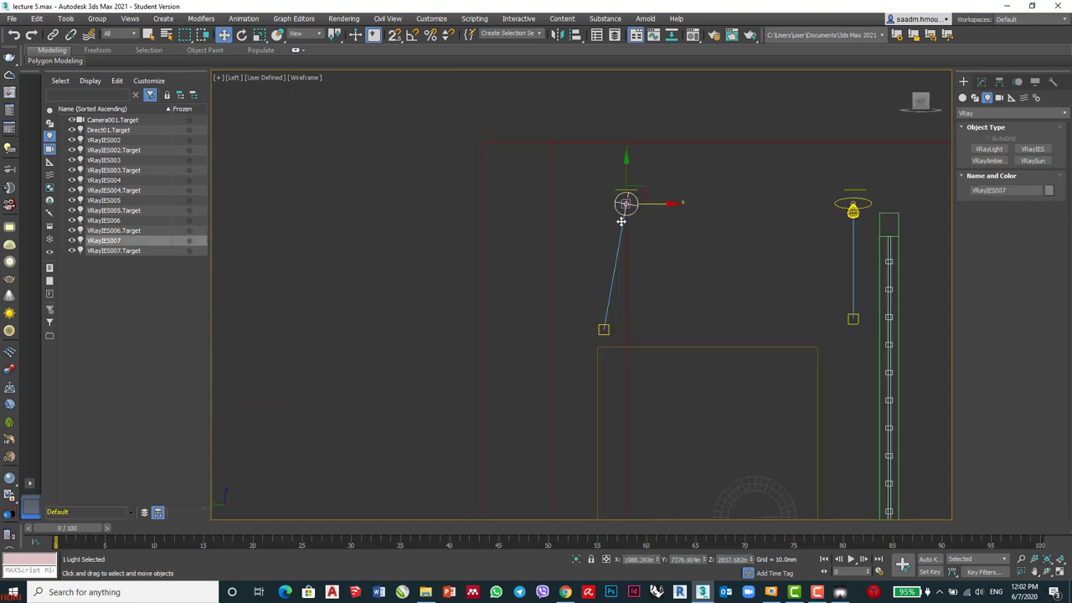
click(840, 592)
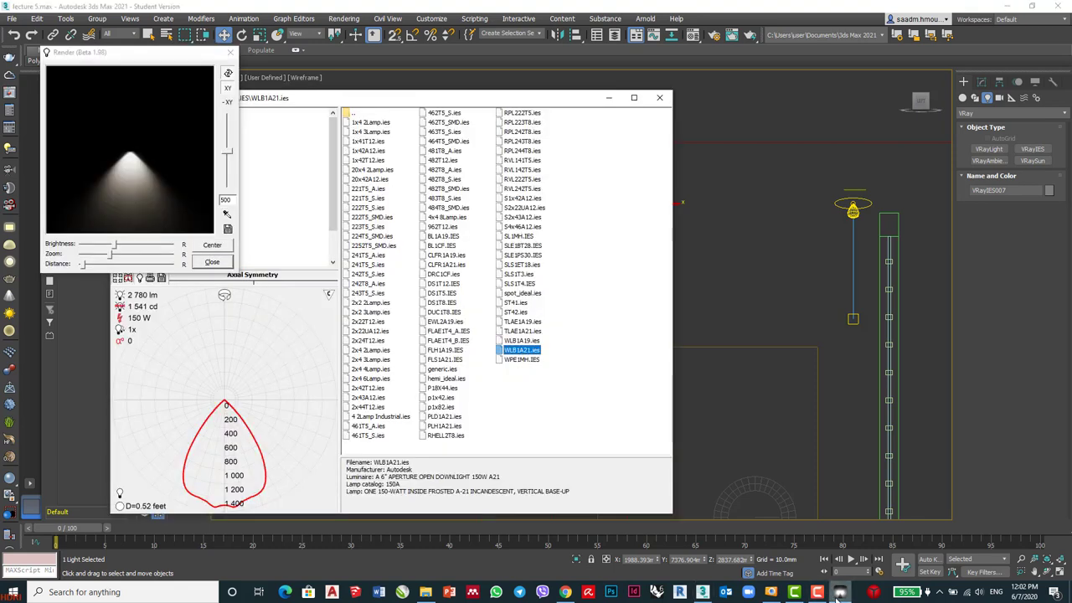
click(368, 188)
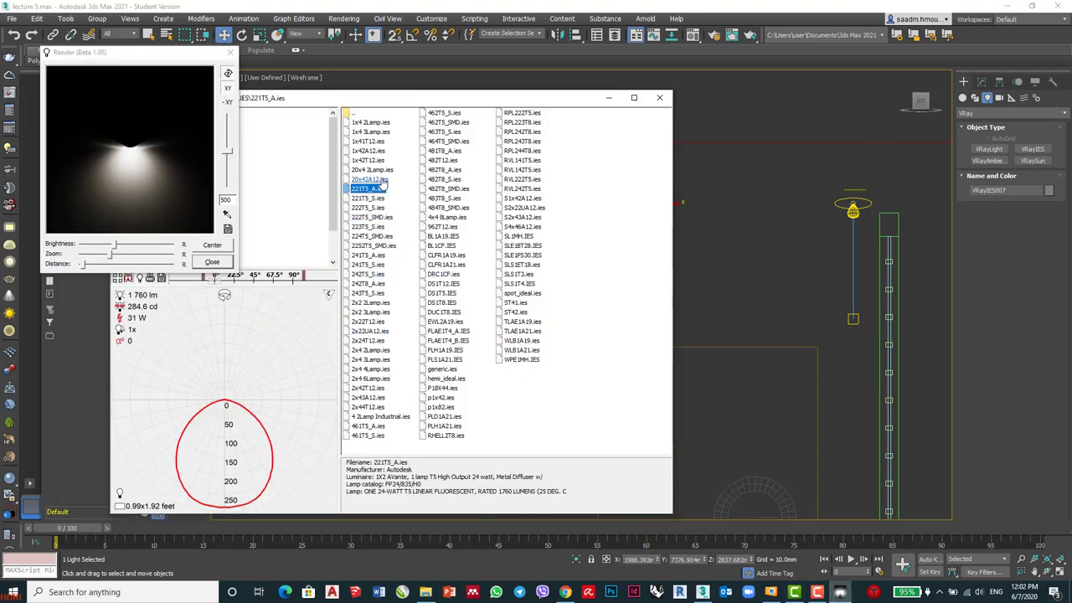
click(369, 160)
click(371, 132)
click(371, 142)
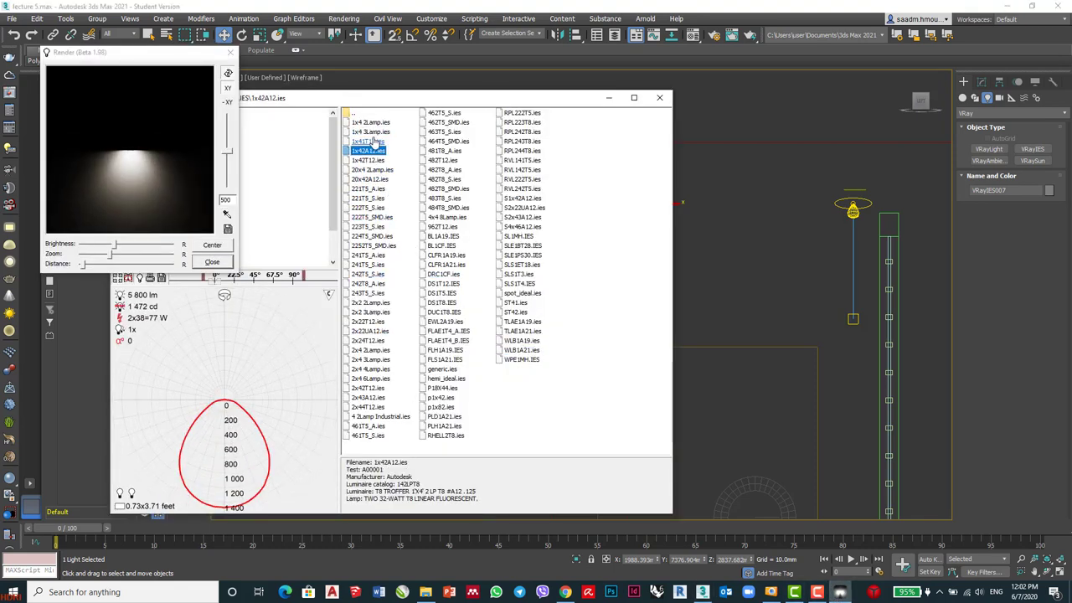
key(Up)
key(Up)
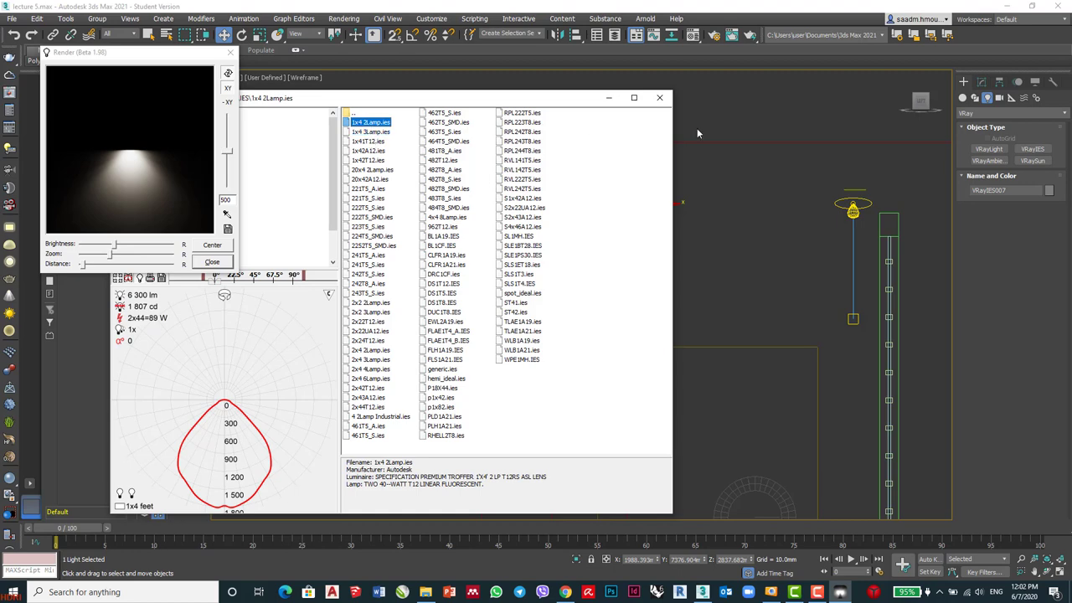
click(231, 52)
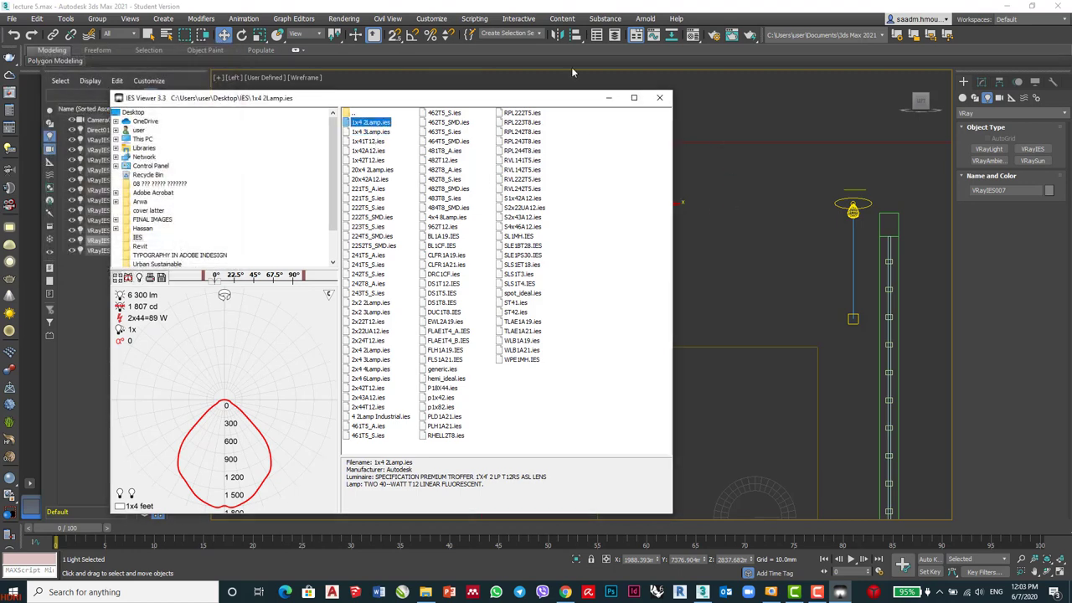
click(610, 99)
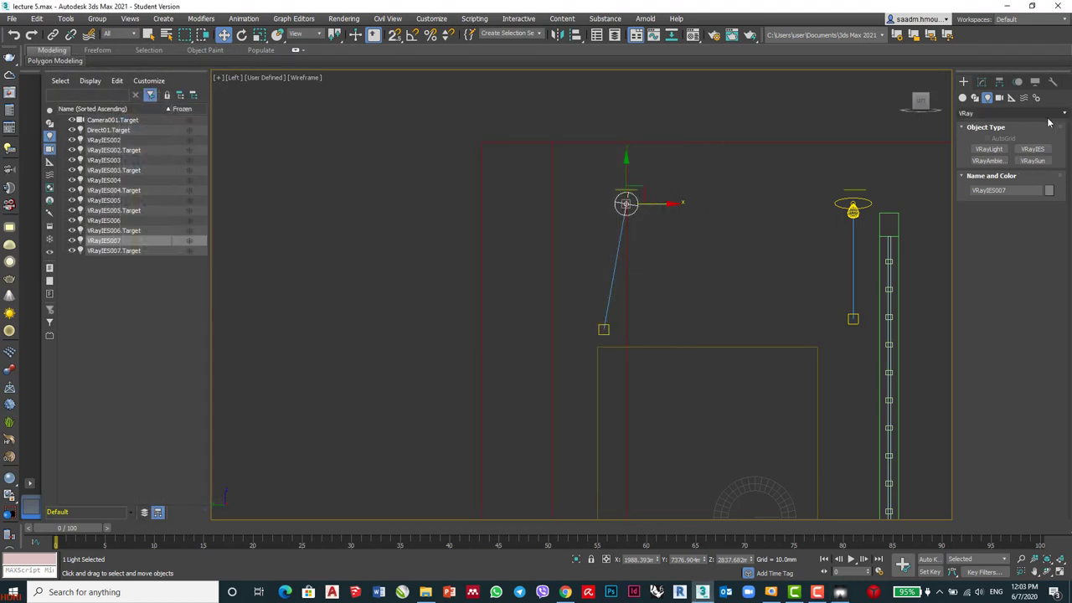
- Load 1x4 2Lamp.ies as the tilted IES light's profile
click(982, 82)
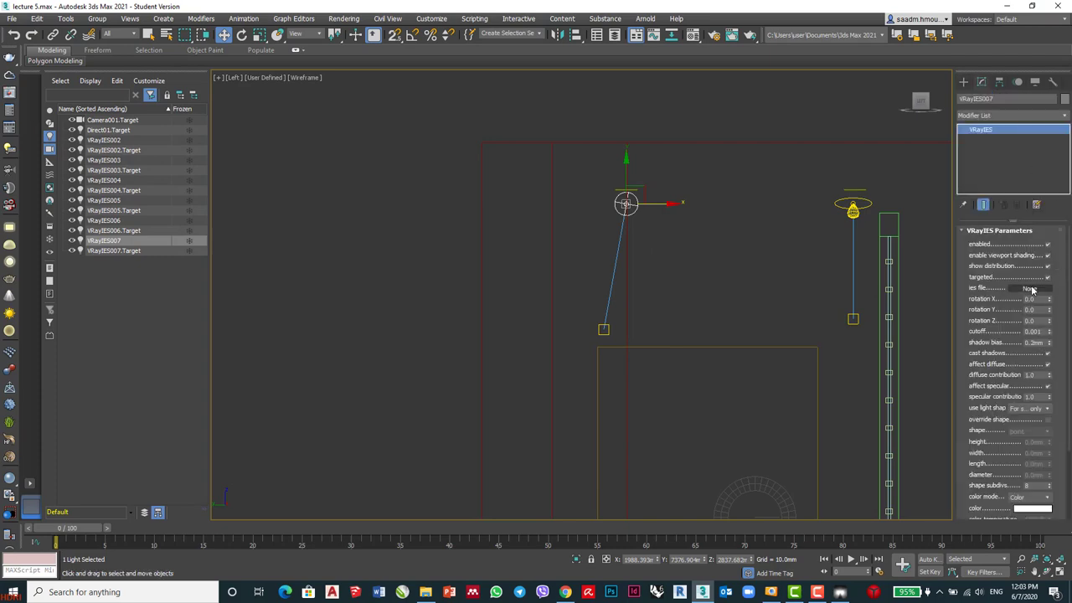
click(1030, 288)
click(90, 88)
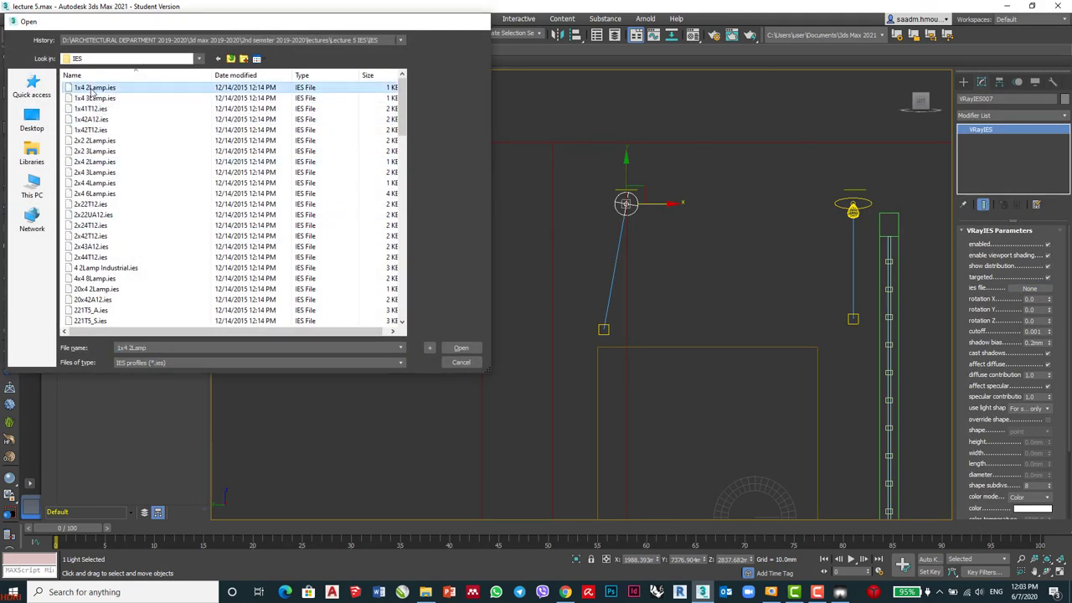
double_click(93, 89)
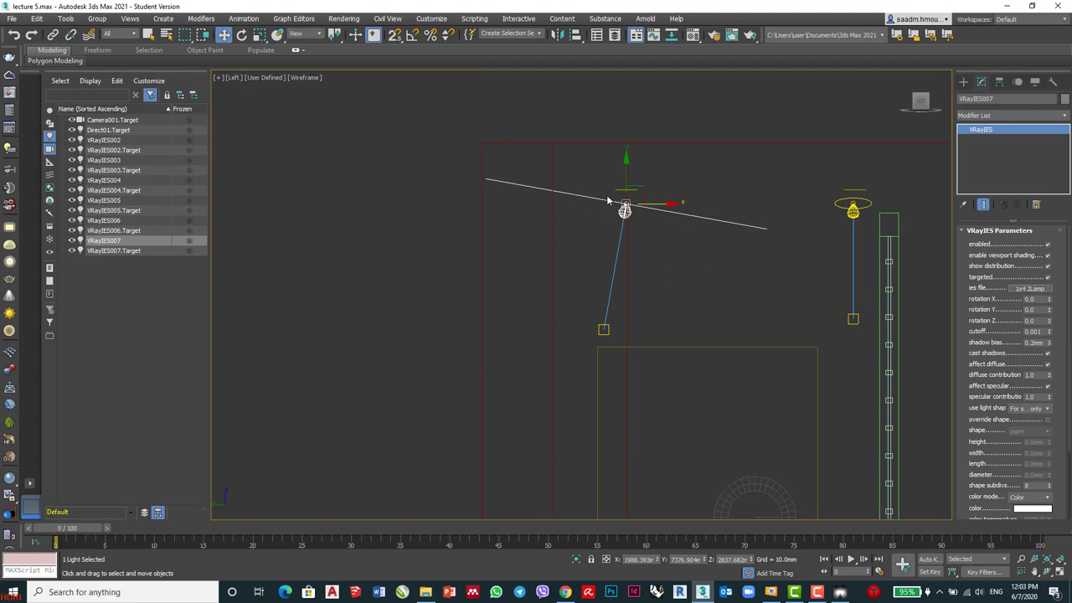
- Clone the tilted IES light with its target as instances onto the neighbouring ceiling fixture on either side in the Top view
scroll(636, 220, up, 3)
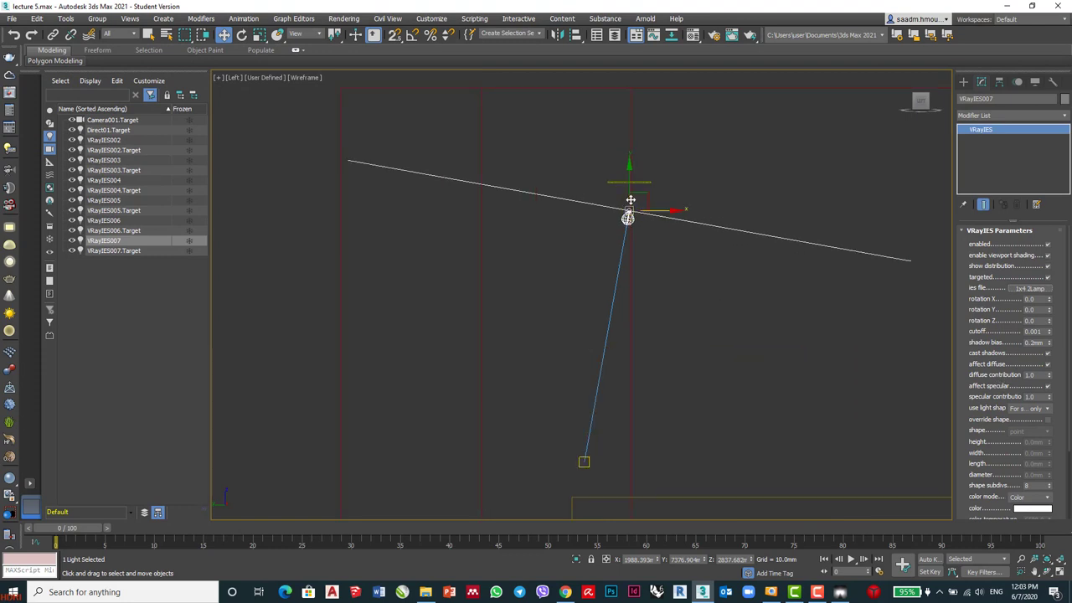
scroll(615, 214, down, 3)
scroll(633, 224, down, 2)
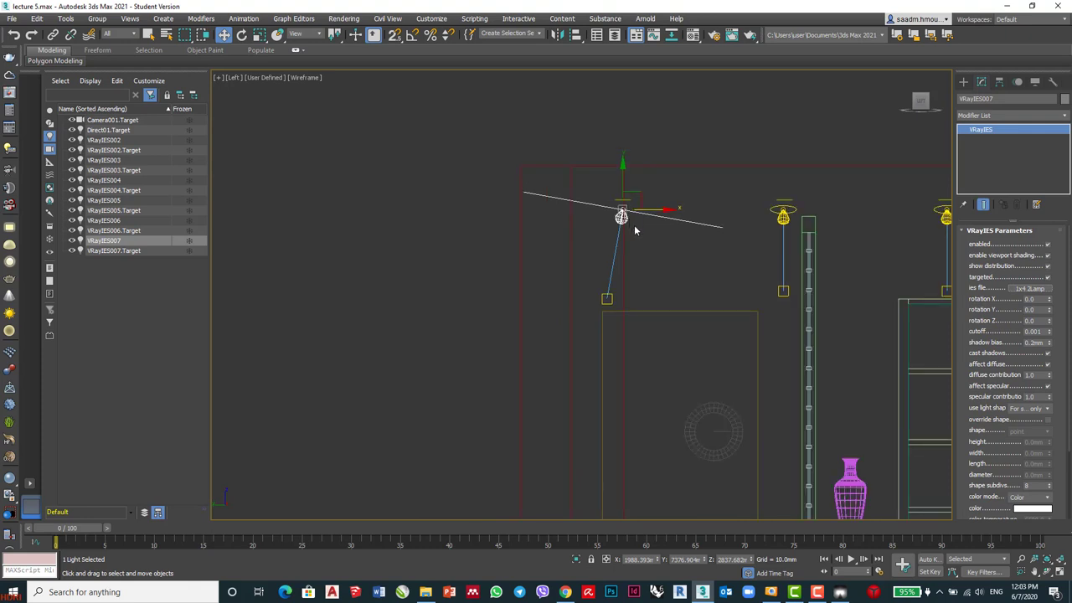
scroll(662, 247, up, 2)
click(666, 256)
click(600, 258)
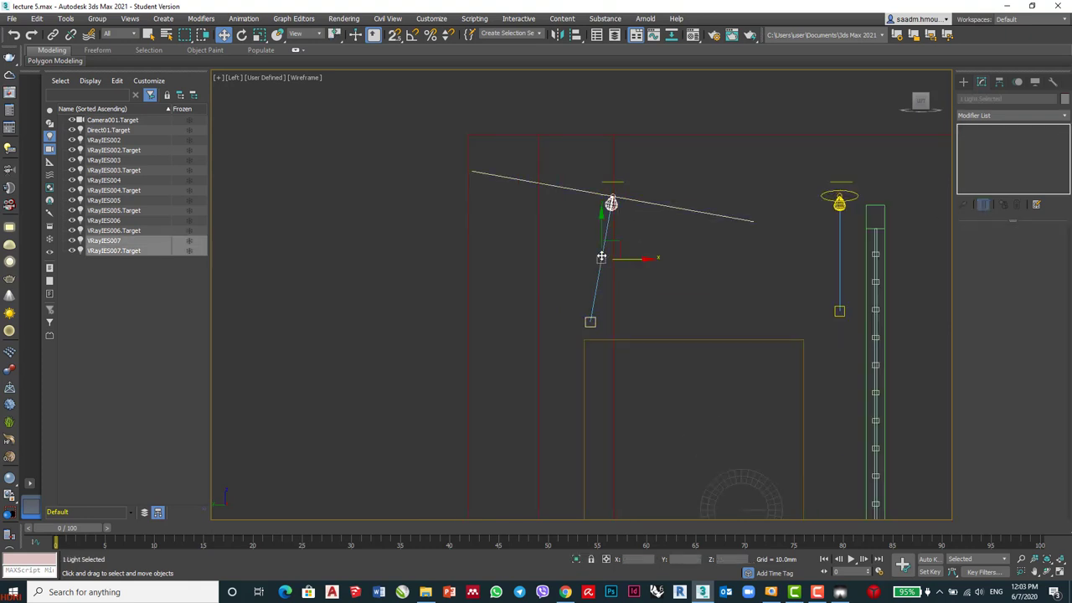
right_click(601, 257)
click(714, 278)
key(f)
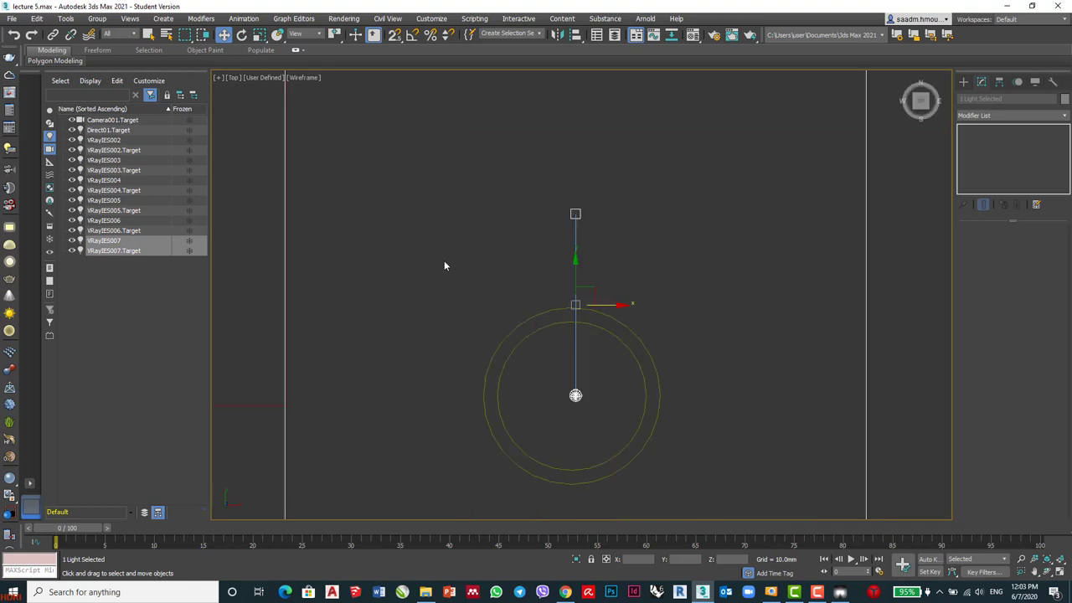
key(t)
scroll(490, 276, up, 4)
scroll(482, 268, down, 3)
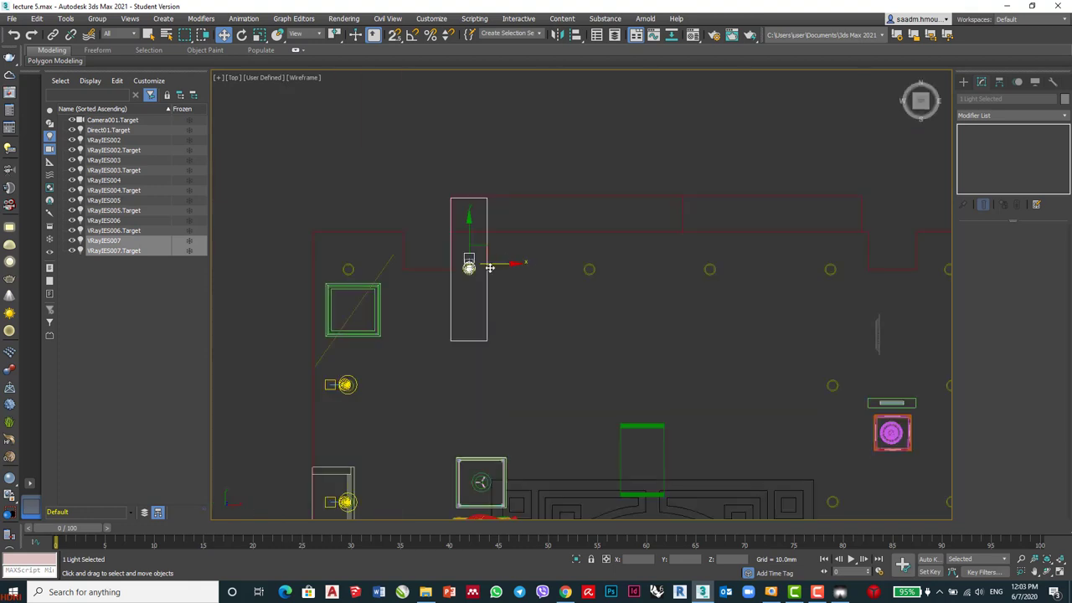
scroll(481, 261, up, 4)
mouse_move(452, 263)
mouse_down()
mouse_move(245, 262)
mouse_move(737, 268)
mouse_up()
key(Return)
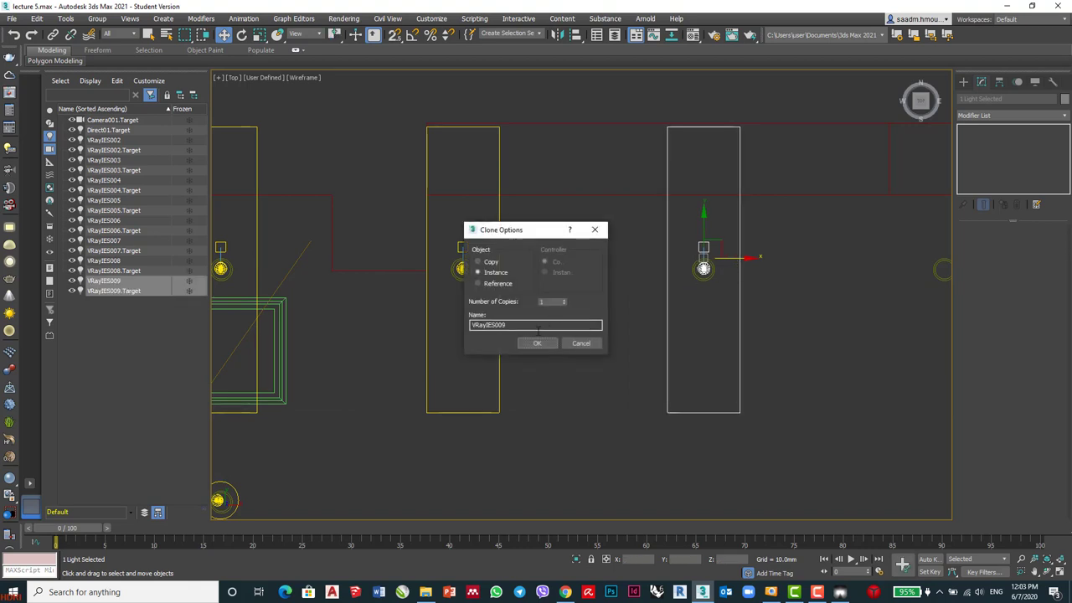
click(538, 342)
- Clone the IES light and target as an instance onto the next ceiling fixture, the fourth along the recessed wall
scroll(499, 320, down, 4)
middle_drag(498, 320, 173, 320)
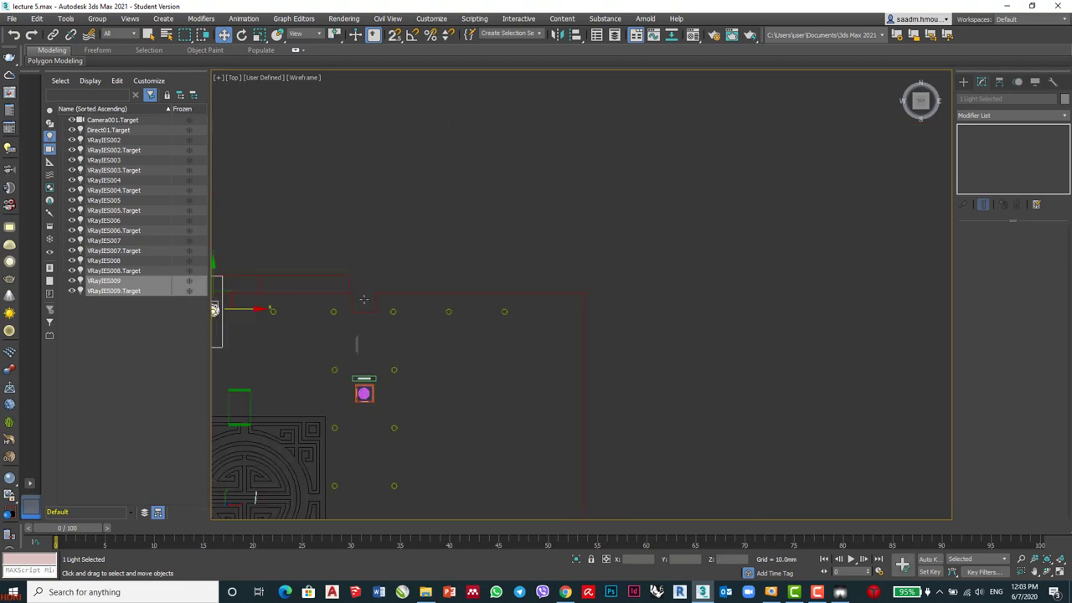
scroll(201, 322, up, 4)
shift+drag(264, 286, 386, 288)
key(Return)
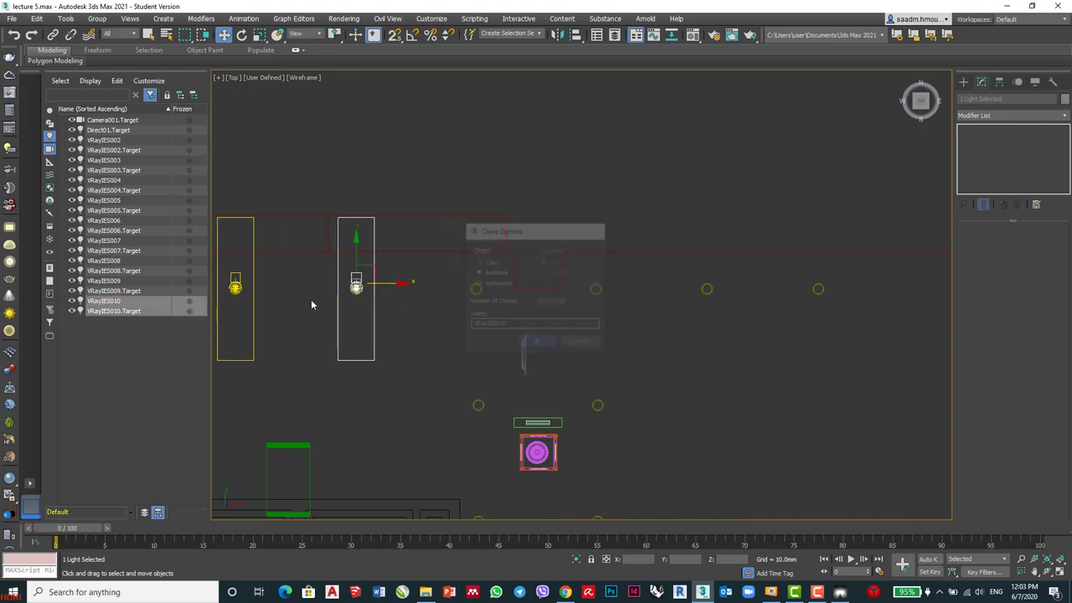
- Centre the fourth light on its fixture along X, and clone it with its target as instances onto the next two fixtures
key(z)
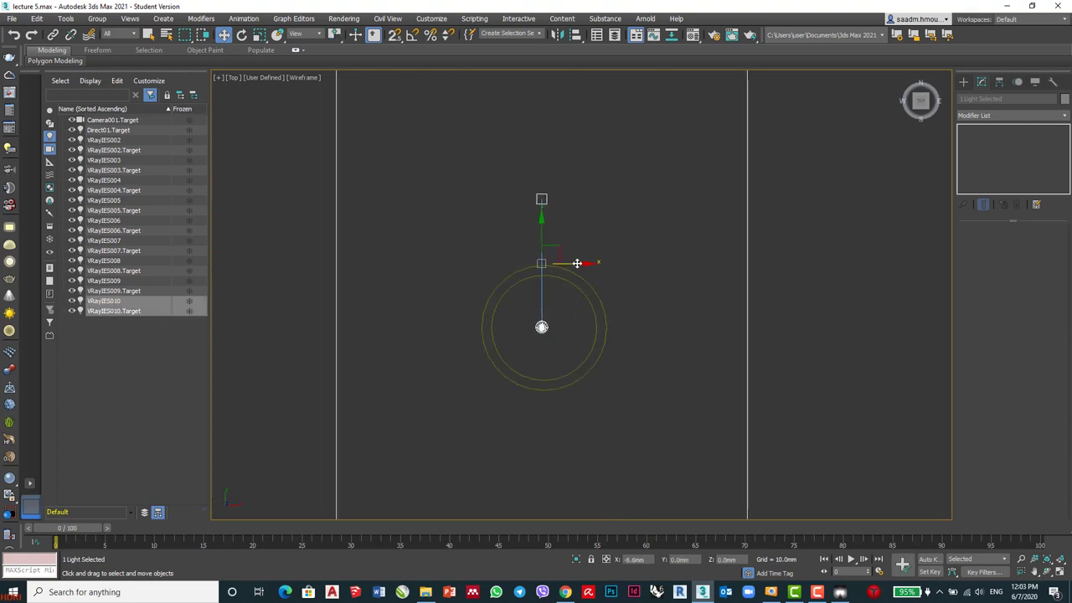
scroll(409, 266, down, 5)
shift+drag(453, 262, 785, 263)
click(541, 344)
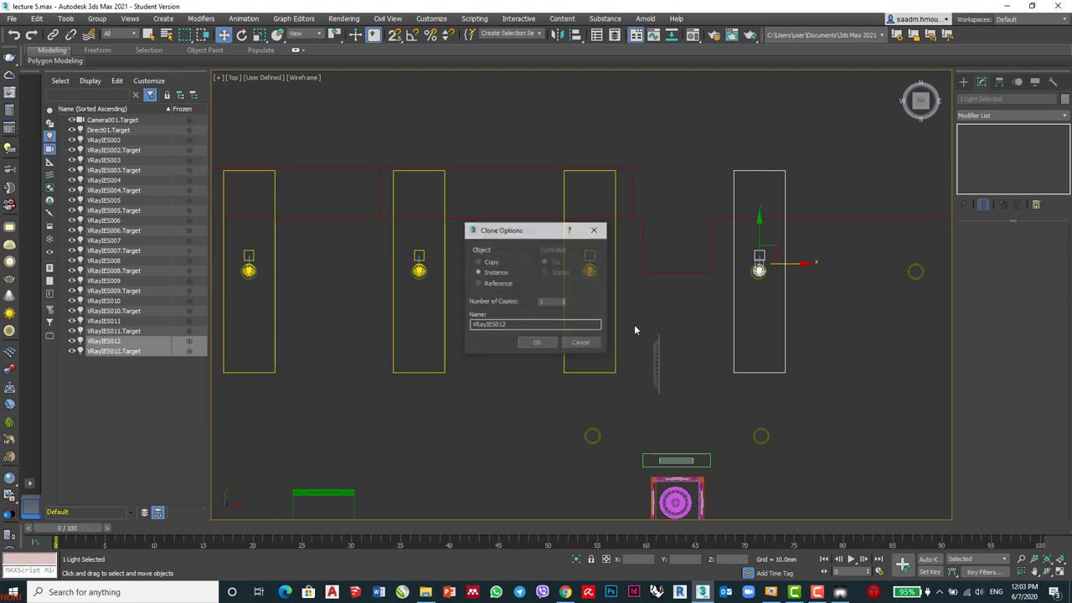
click(540, 345)
- Clone the IES light and target as instances onto the last two ceiling fixtures of the wall row
scroll(727, 294, down, 5)
scroll(799, 275, up, 5)
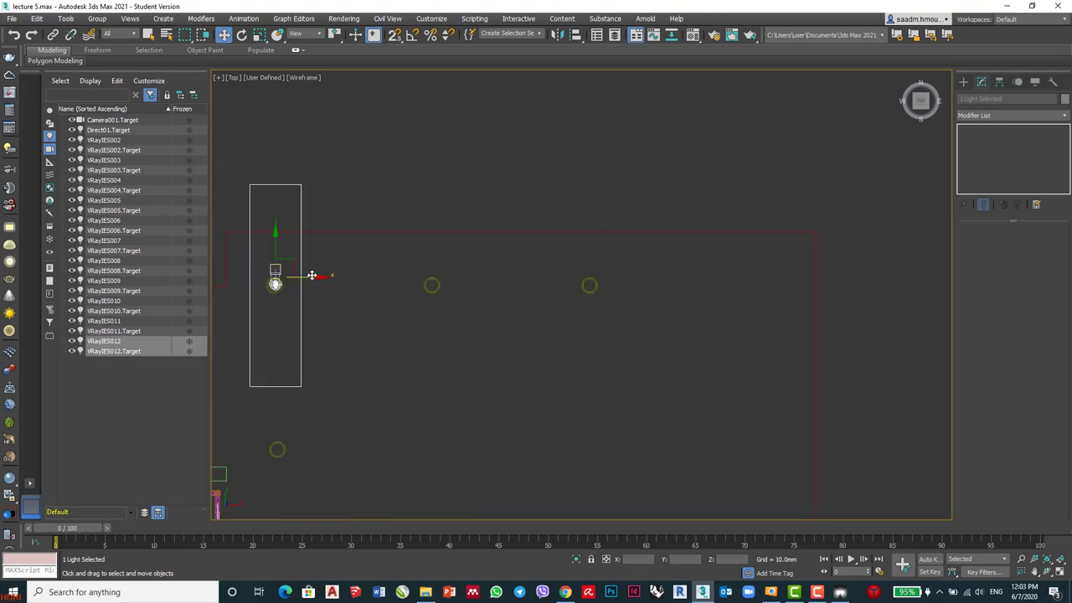
shift+drag(312, 274, 621, 277)
click(537, 342)
click(537, 343)
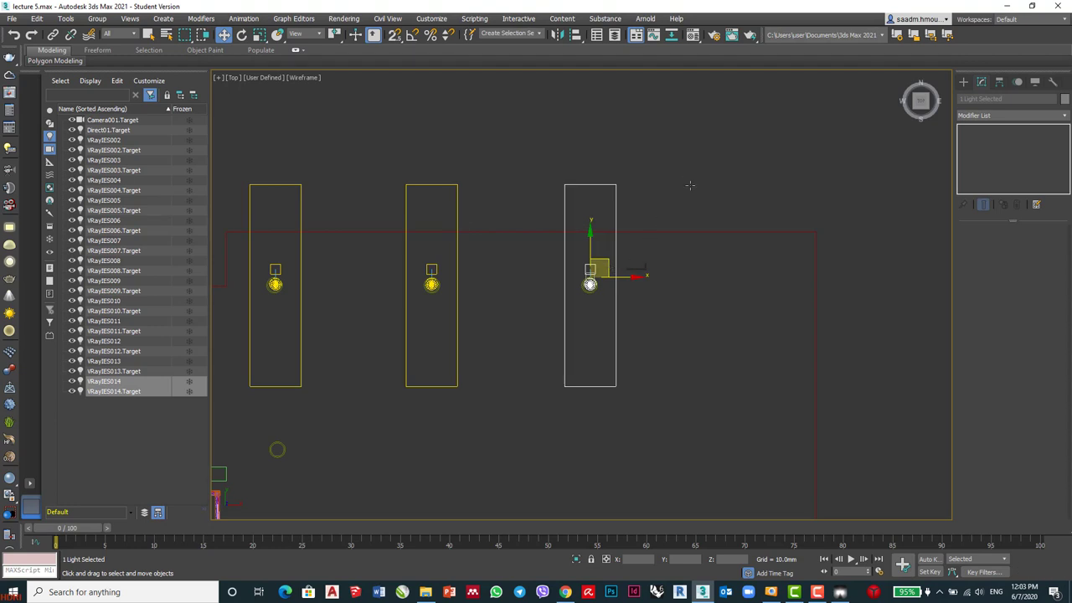
- Switch to the Camera001 view and unhide all hidden objects
key(c)
click(871, 150)
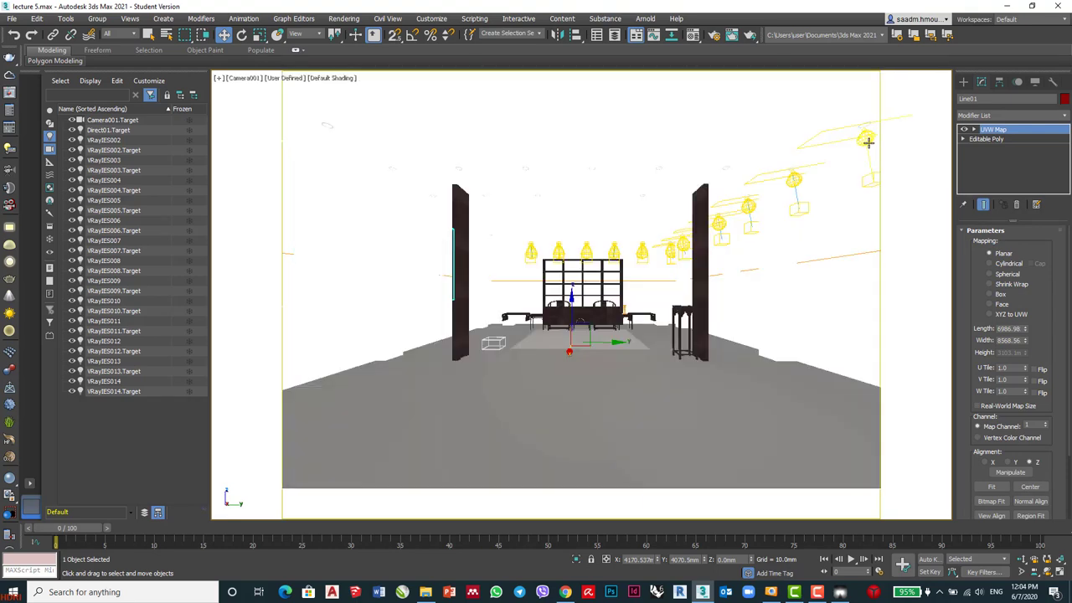
click(1036, 82)
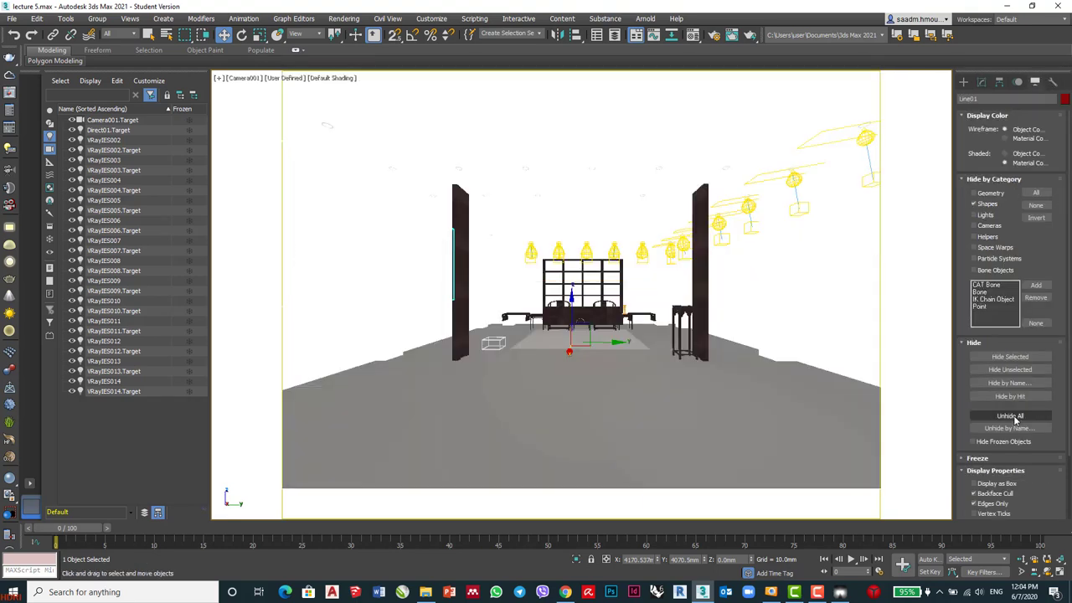
click(1010, 416)
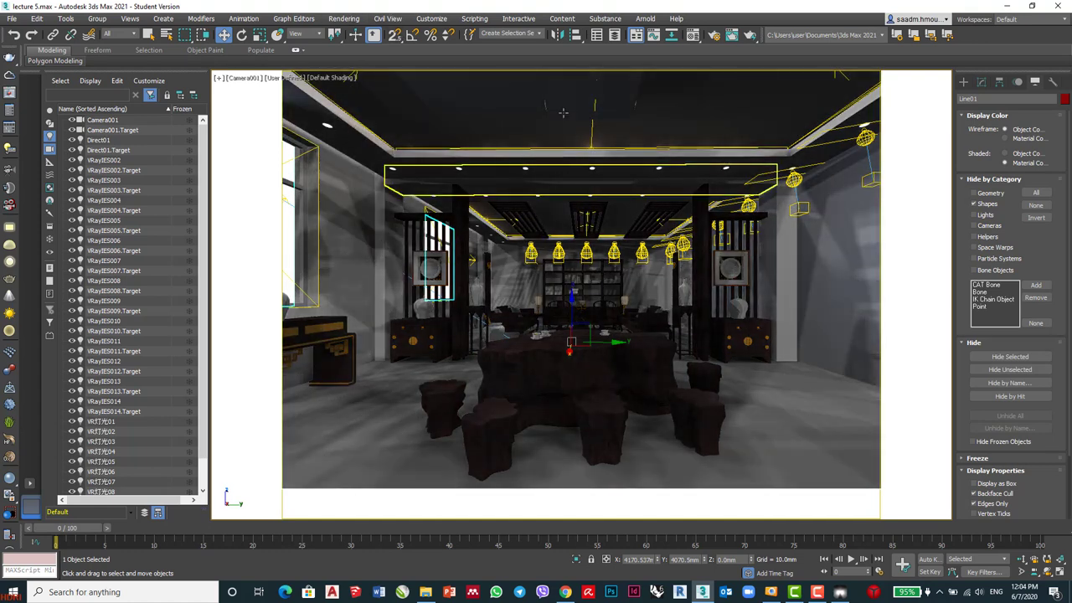
- Start a V-Ray production test render of the Camera001 view with the override material enabled
click(373, 33)
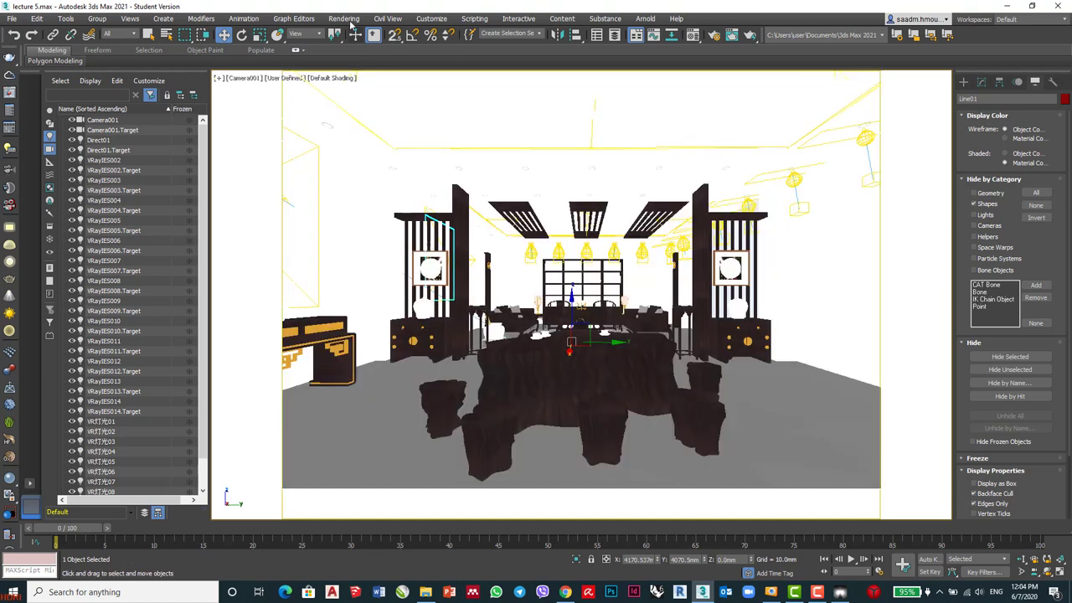
click(344, 18)
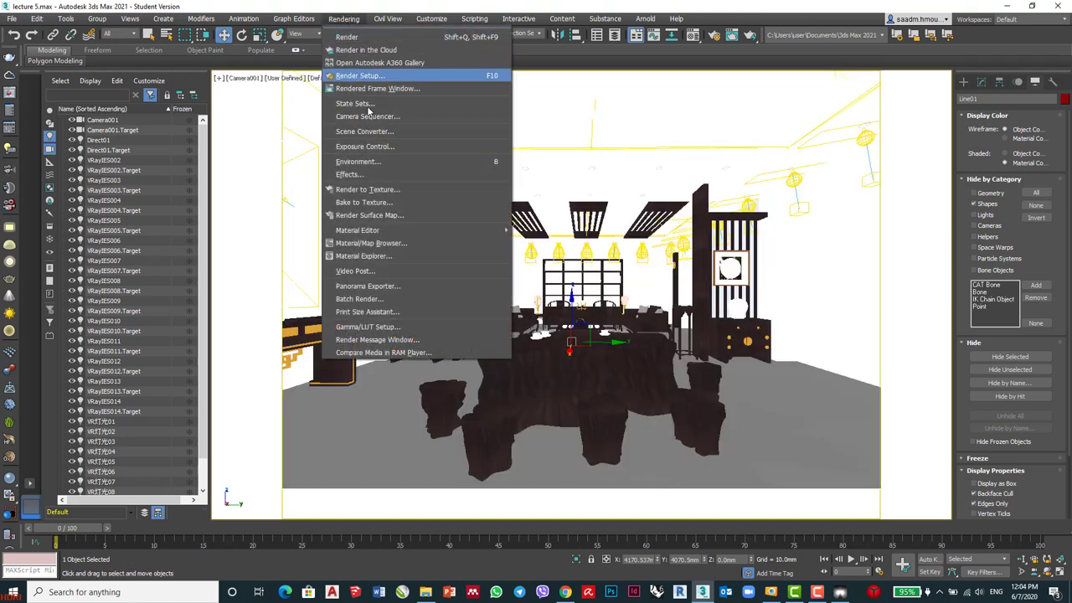
click(390, 85)
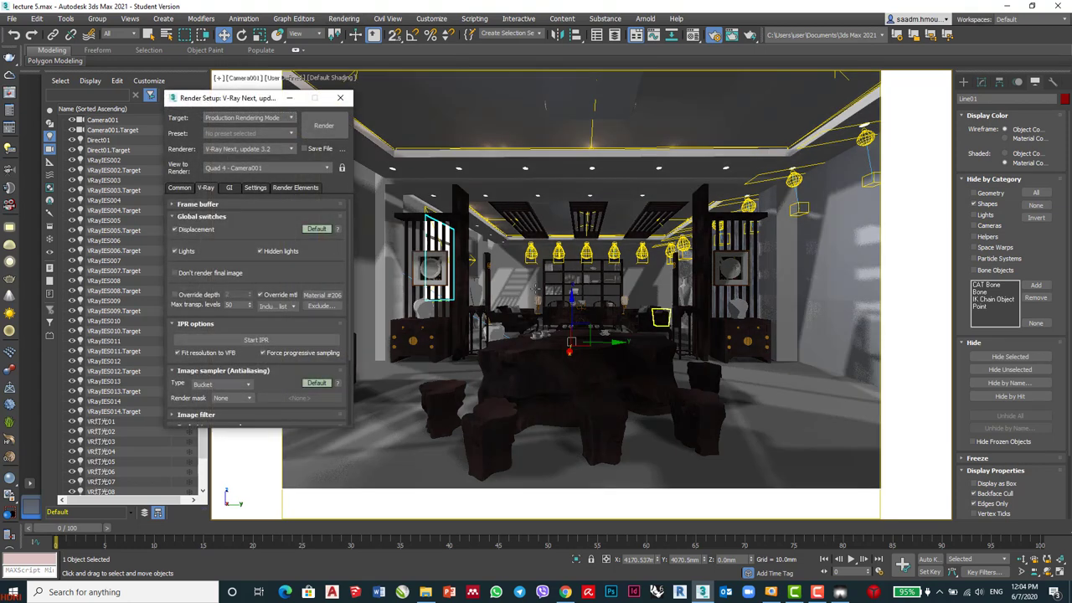
click(328, 125)
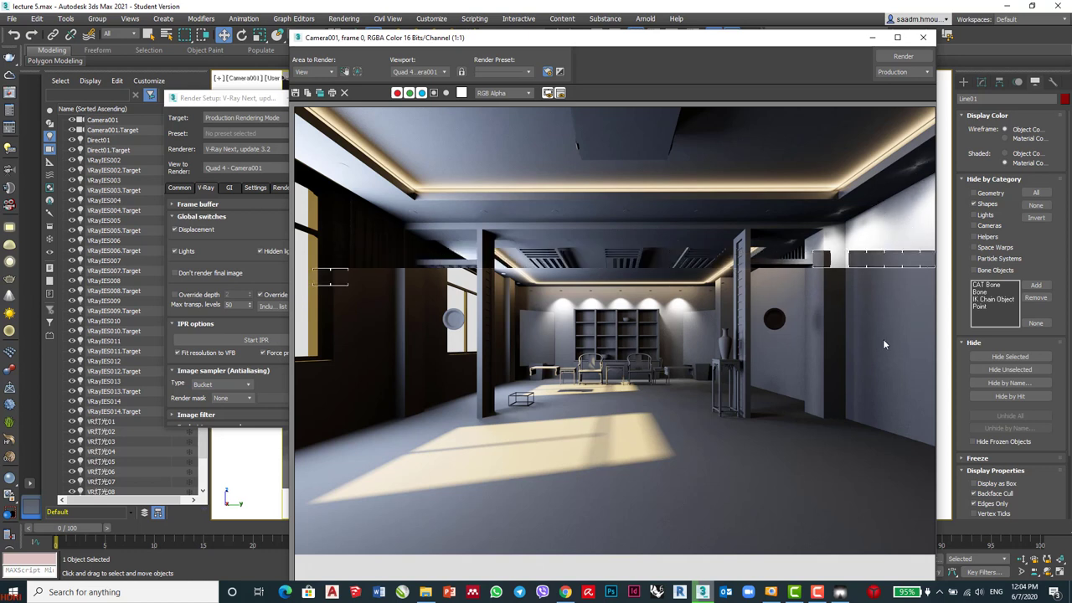
- Switch to IES Viewer, preview the rendered light pattern of 1x4 2Lamp.ies, and return to the 3ds Max render
click(841, 593)
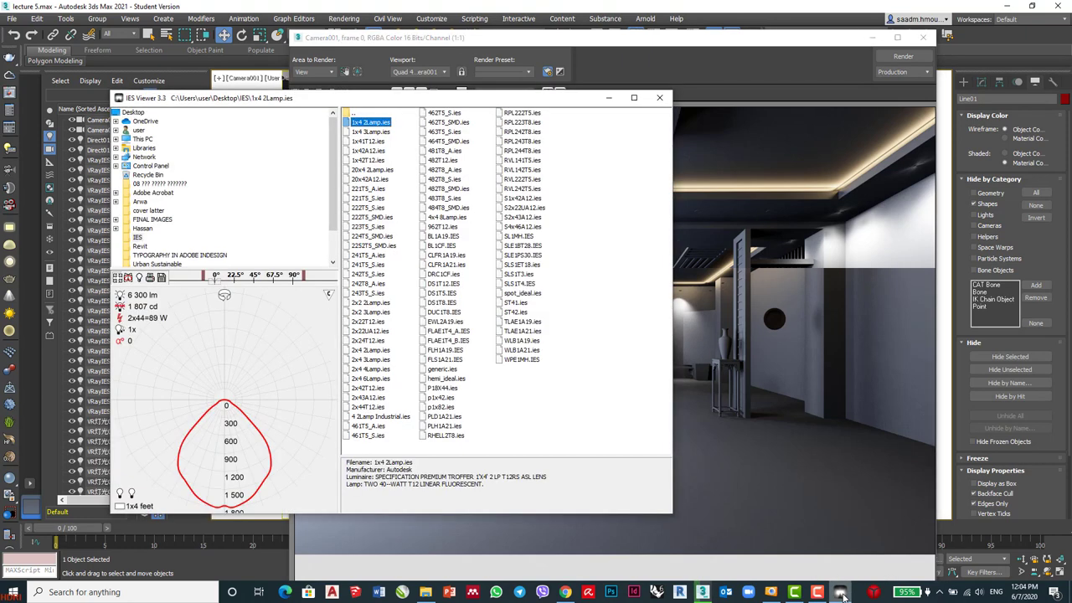
click(139, 277)
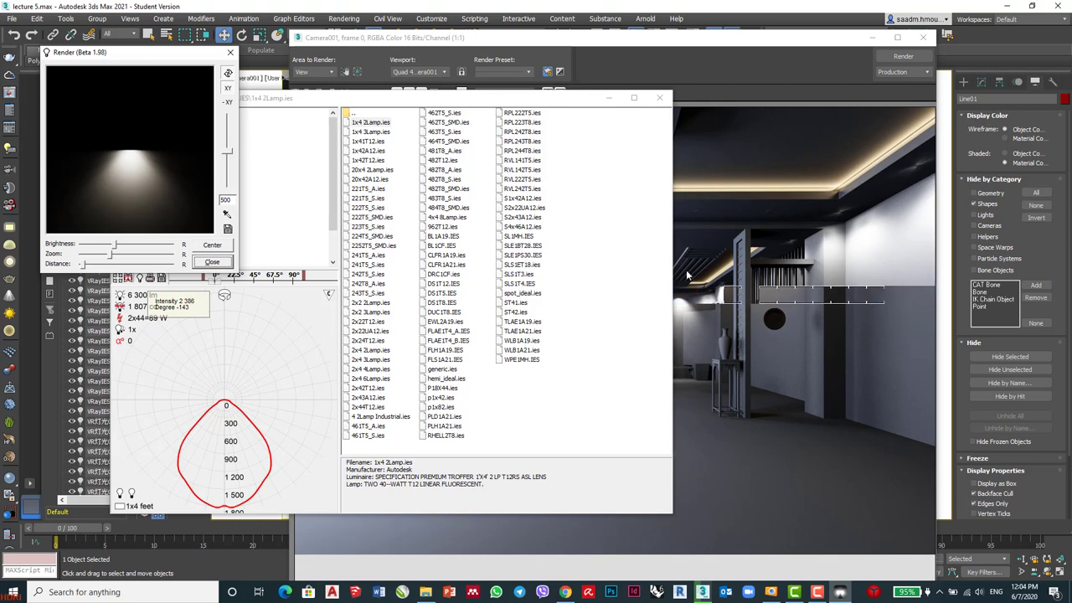
click(784, 69)
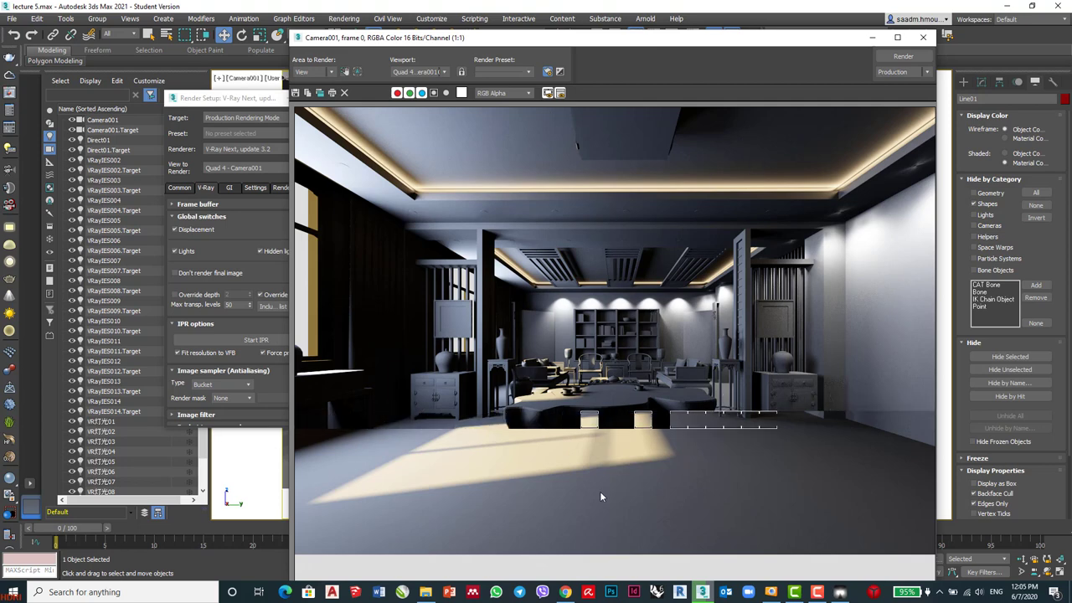
- Cancel the running test render and turn off the global material override in the V-Ray render settings
double_click(842, 40)
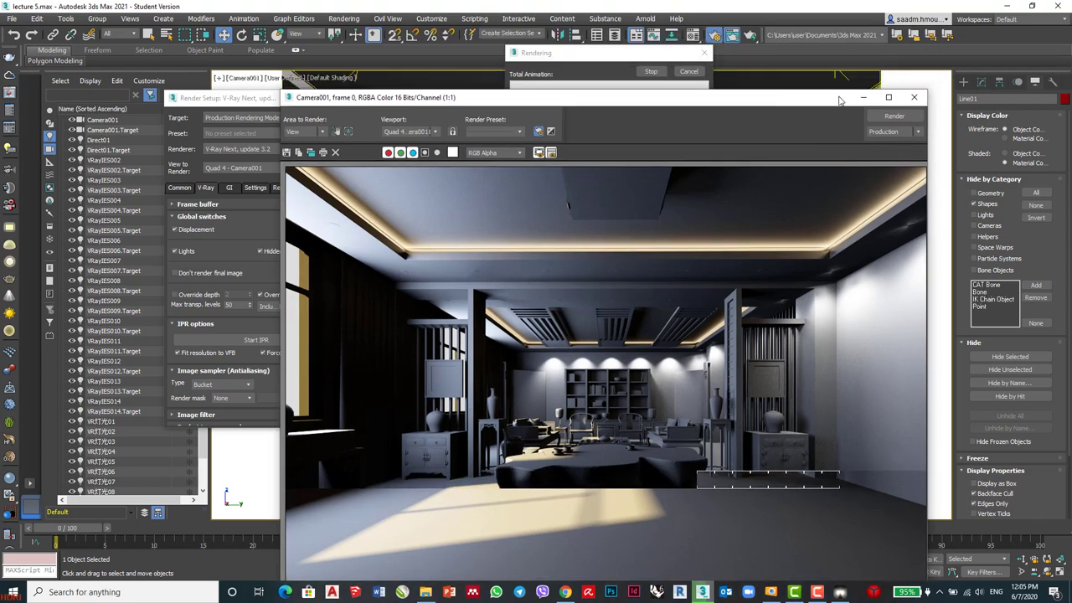
click(701, 75)
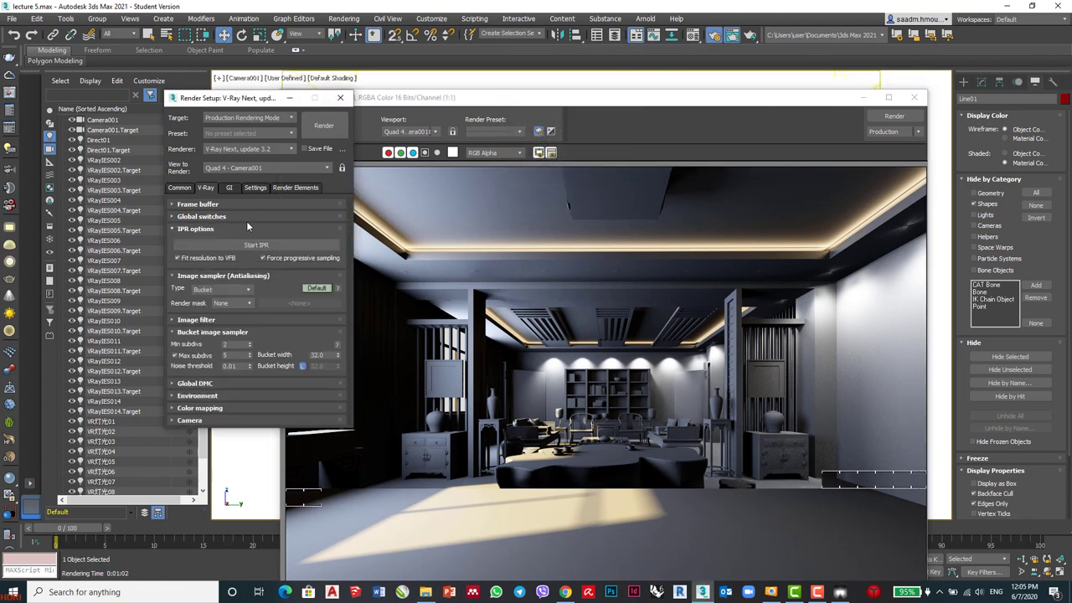
click(216, 217)
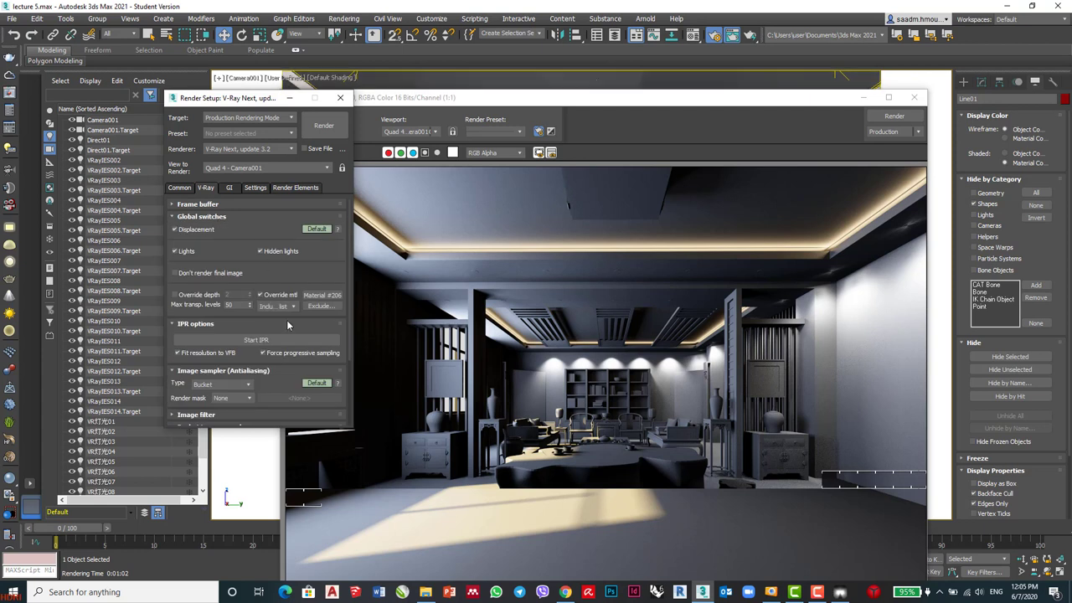
click(264, 296)
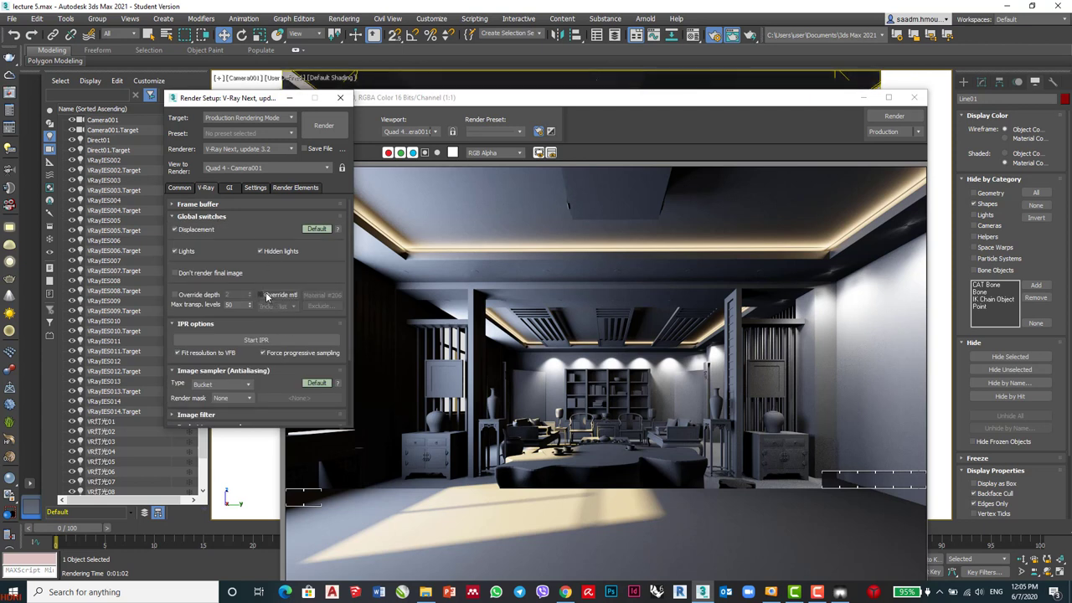
- Render the Camera001 view with the scene's own materials, review the image, and close the rendered frame
click(322, 126)
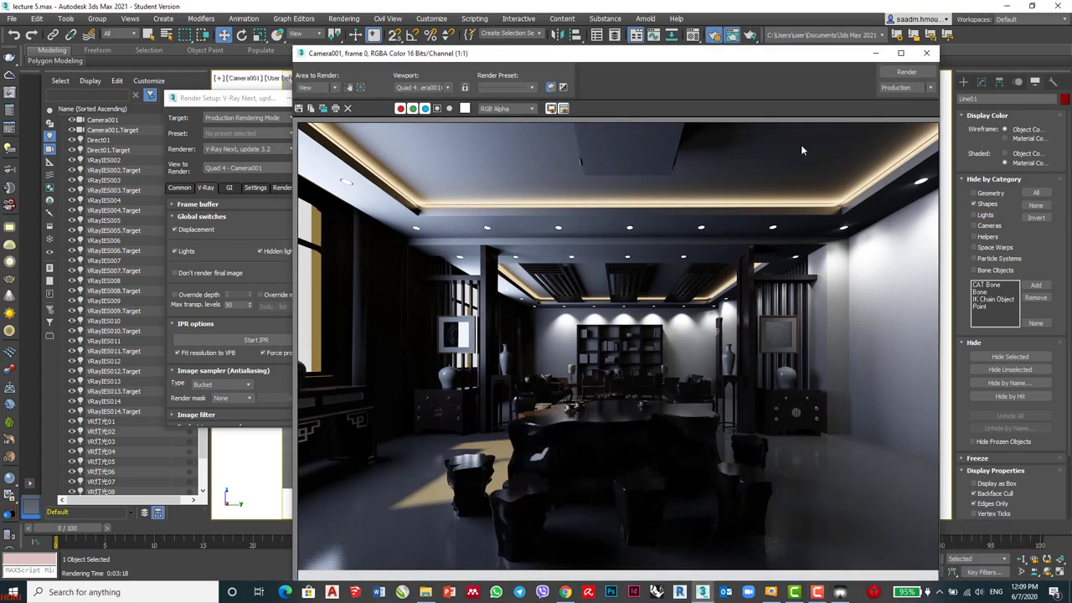
drag(787, 60, 725, 61)
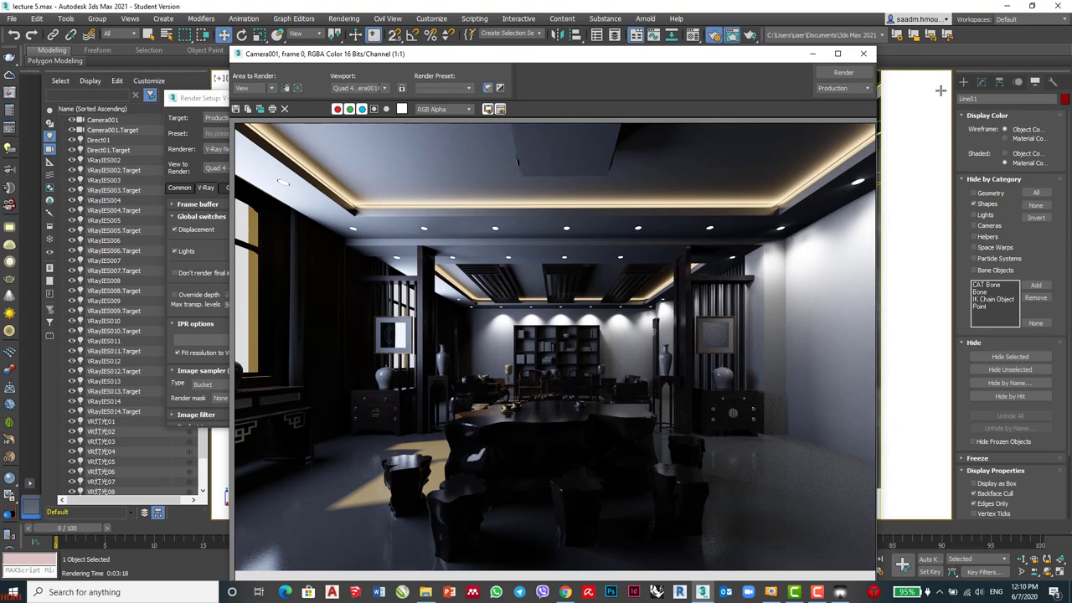
click(863, 53)
- Bring up the V-Ray light types for creating another light
click(963, 83)
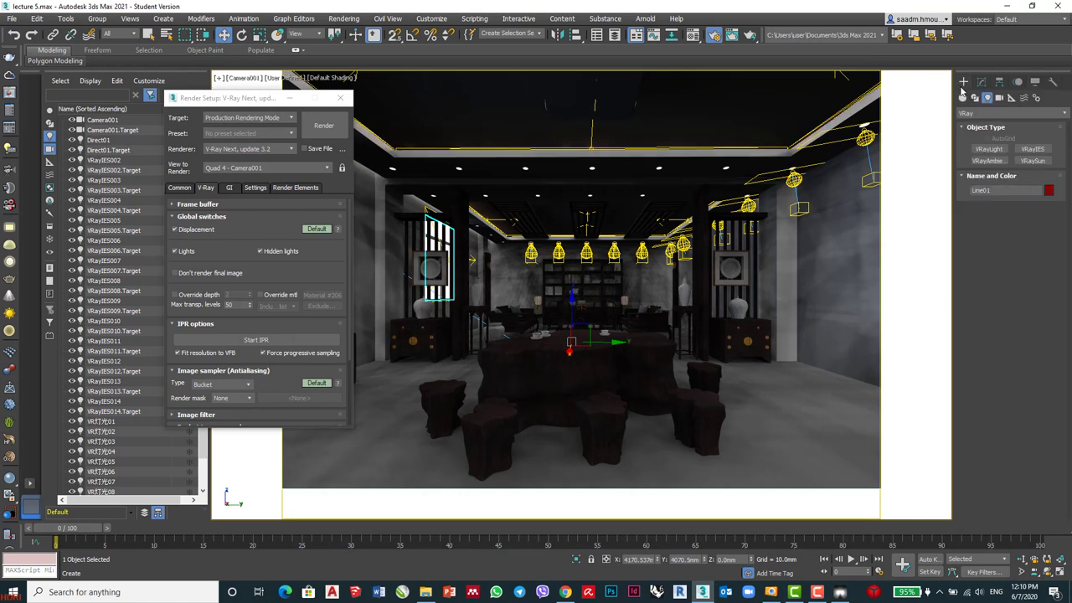